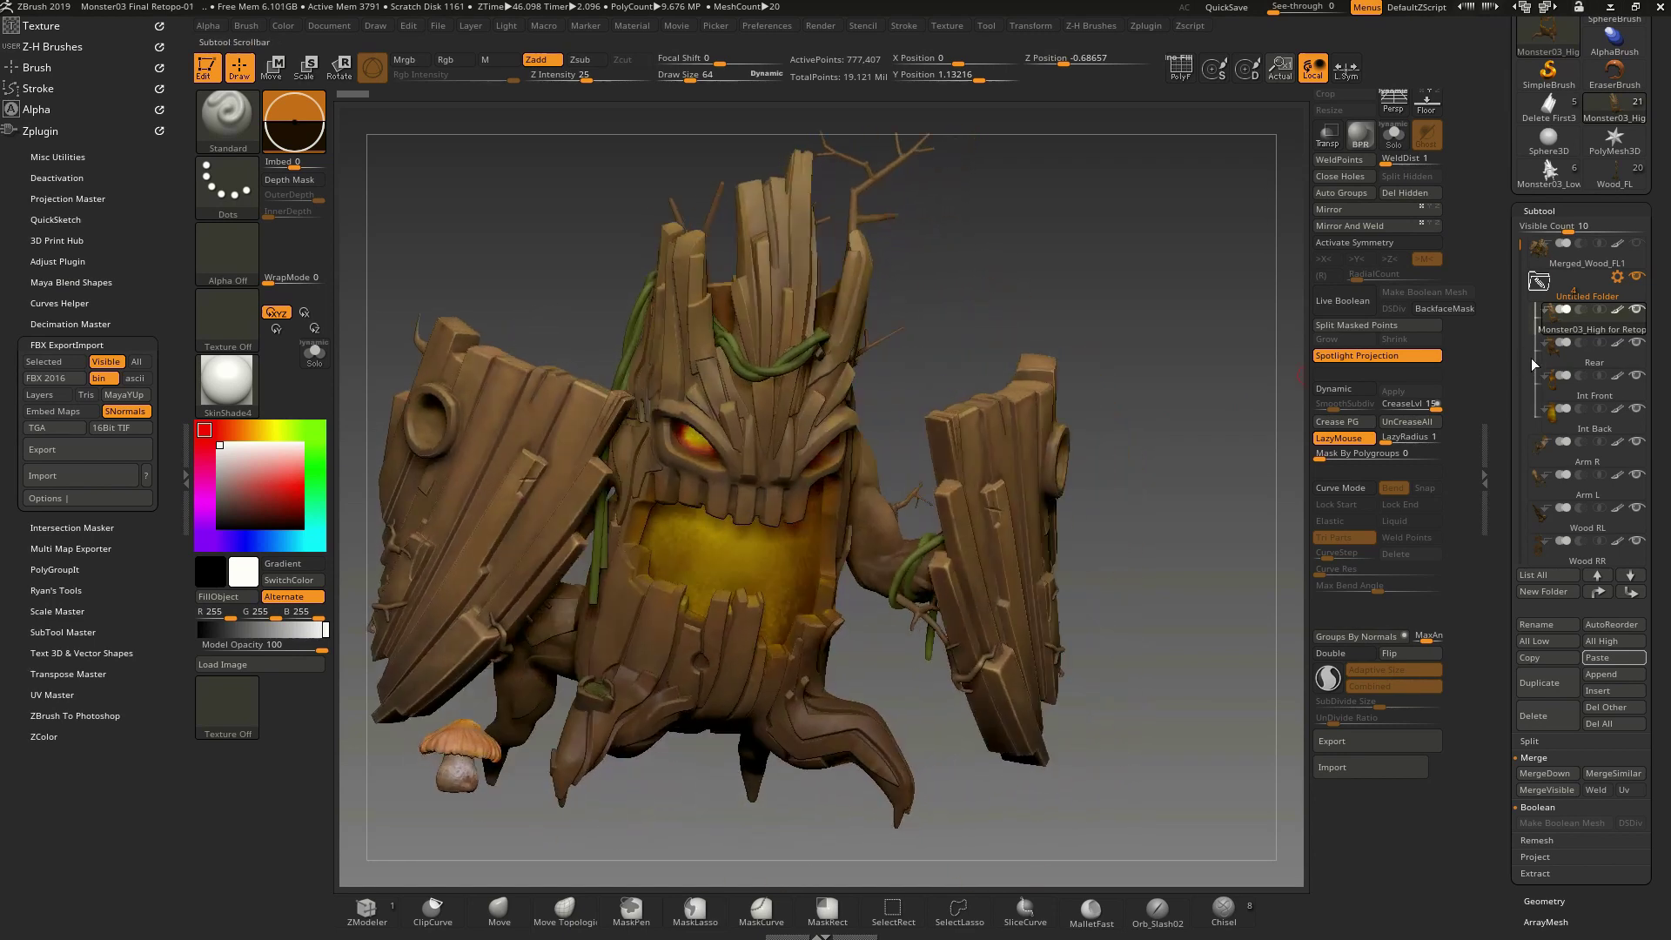
# Step: Isolate the Monster03_High for Retopo body subtool and close in on its eye and teeth area
pyautogui.click(1618, 312)
pyautogui.keyDown('ctrl'); pyautogui.moveTo(699, 496); pyautogui.dragTo(547, 343, button='right'); pyautogui.keyUp('ctrl')
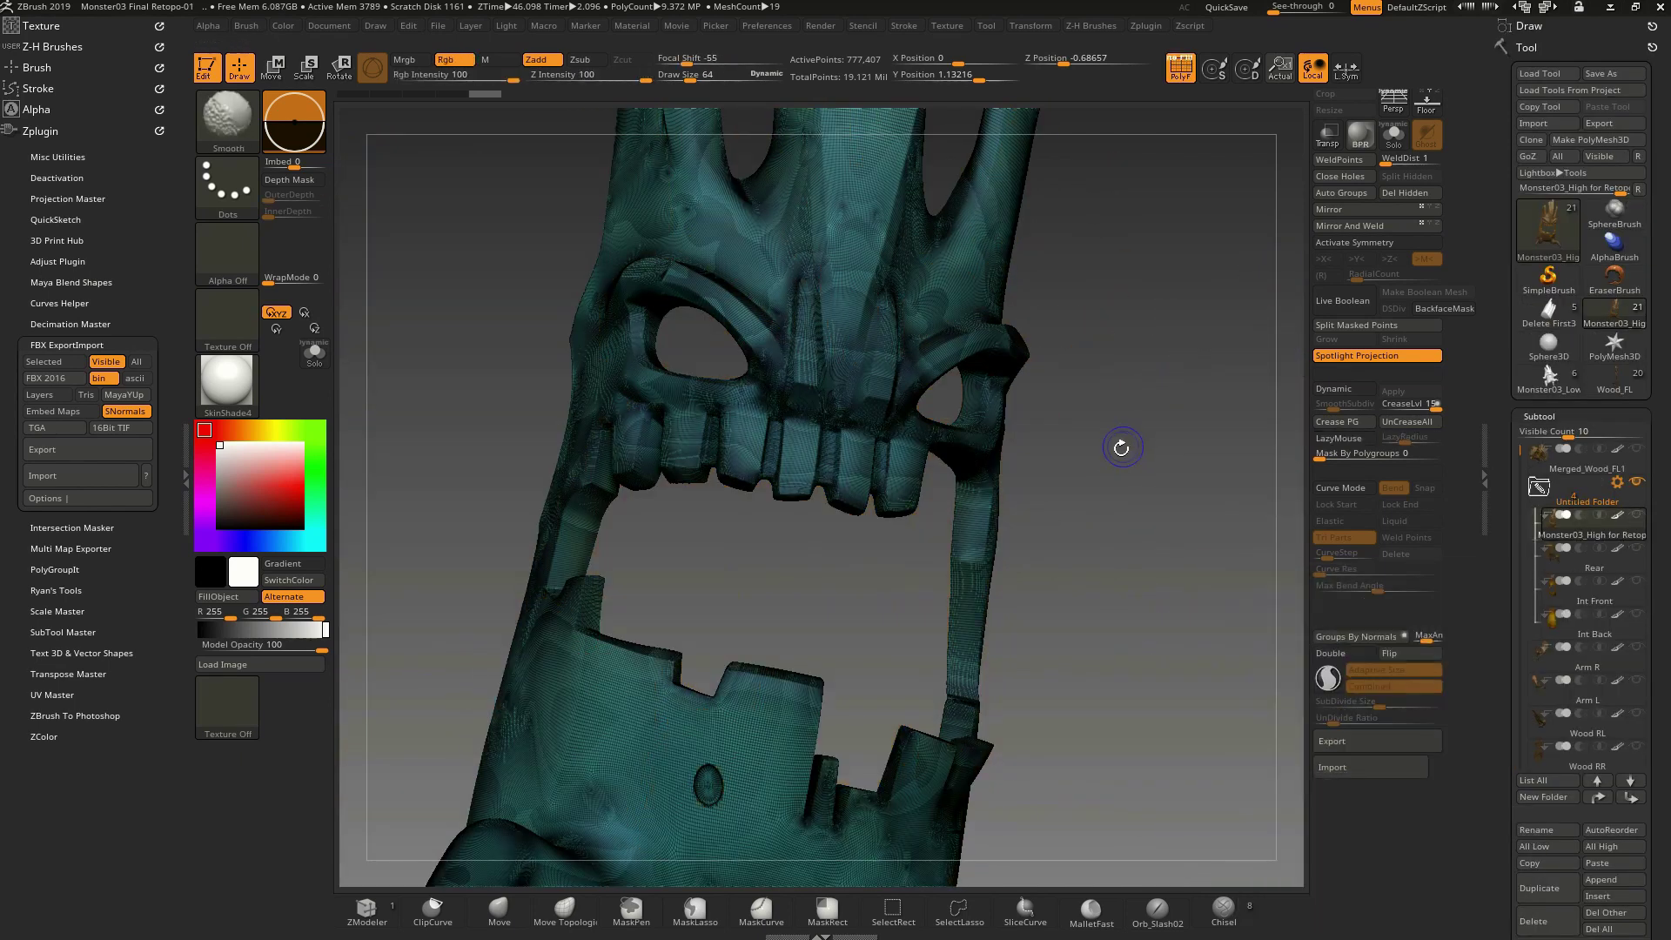
pyautogui.keyDown('ctrl'); pyautogui.moveTo(900, 392); pyautogui.dragTo(966, 418, button='right'); pyautogui.keyUp('ctrl')
pyautogui.moveTo(967, 418); pyautogui.dragTo(1049, 449, button='right')
# Step: Mask the body by smoothness with range 10 and falloff 100, and invert the mask
pyautogui.moveTo(1665, 697); pyautogui.dragTo(1619, 540)
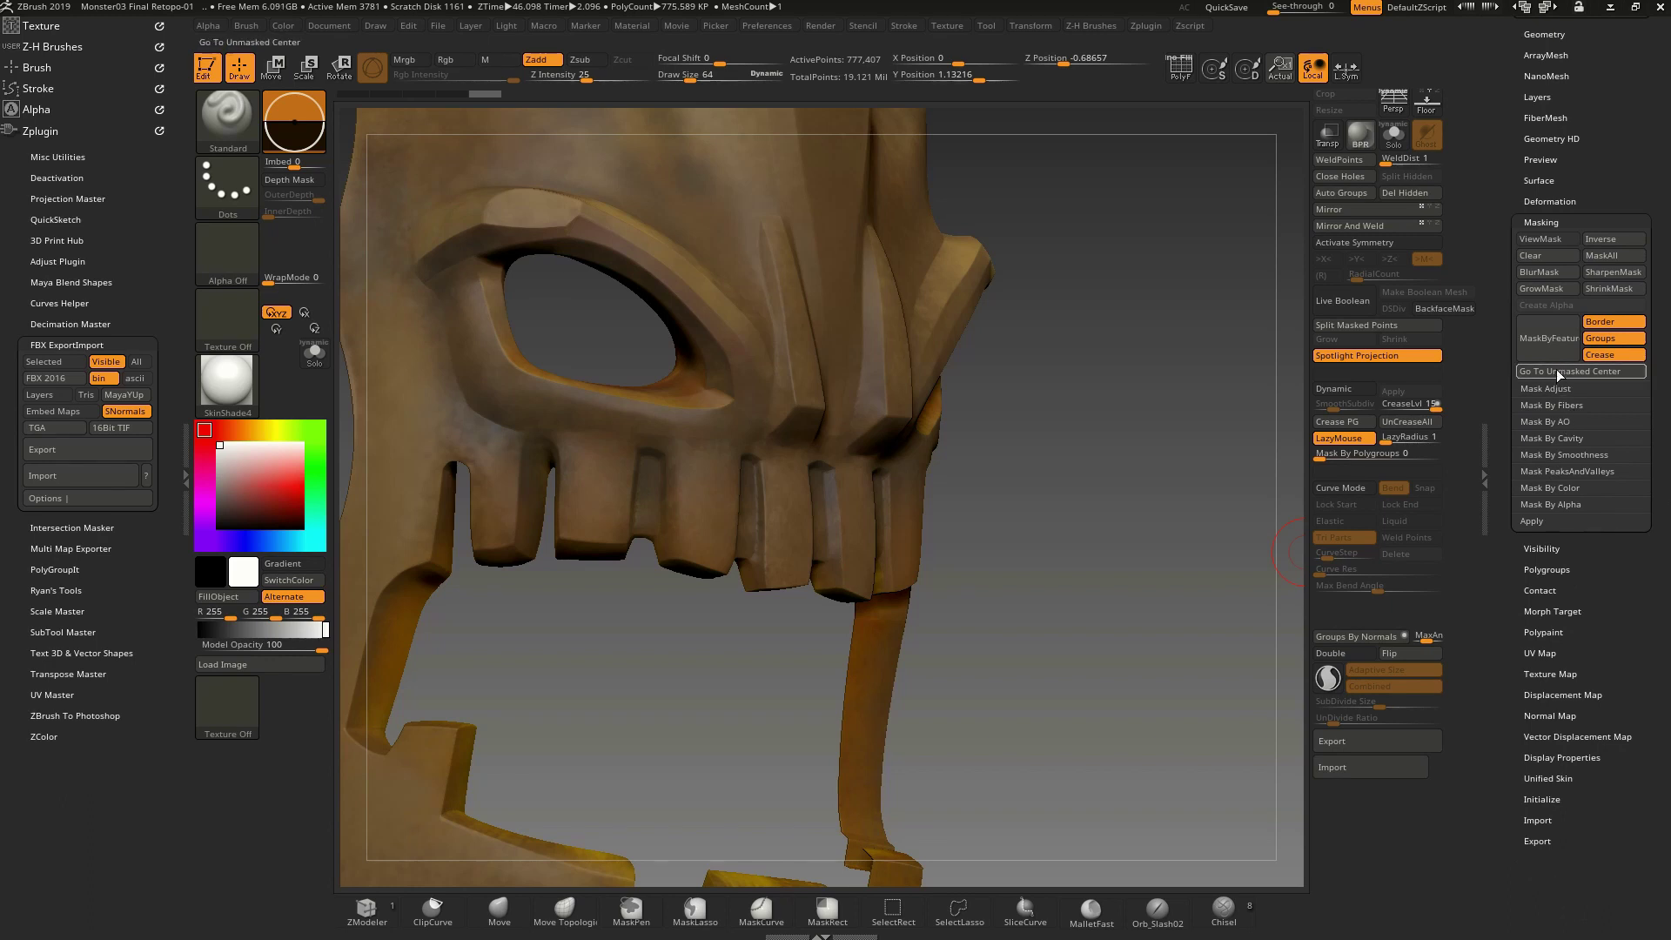
pyautogui.click(1567, 455)
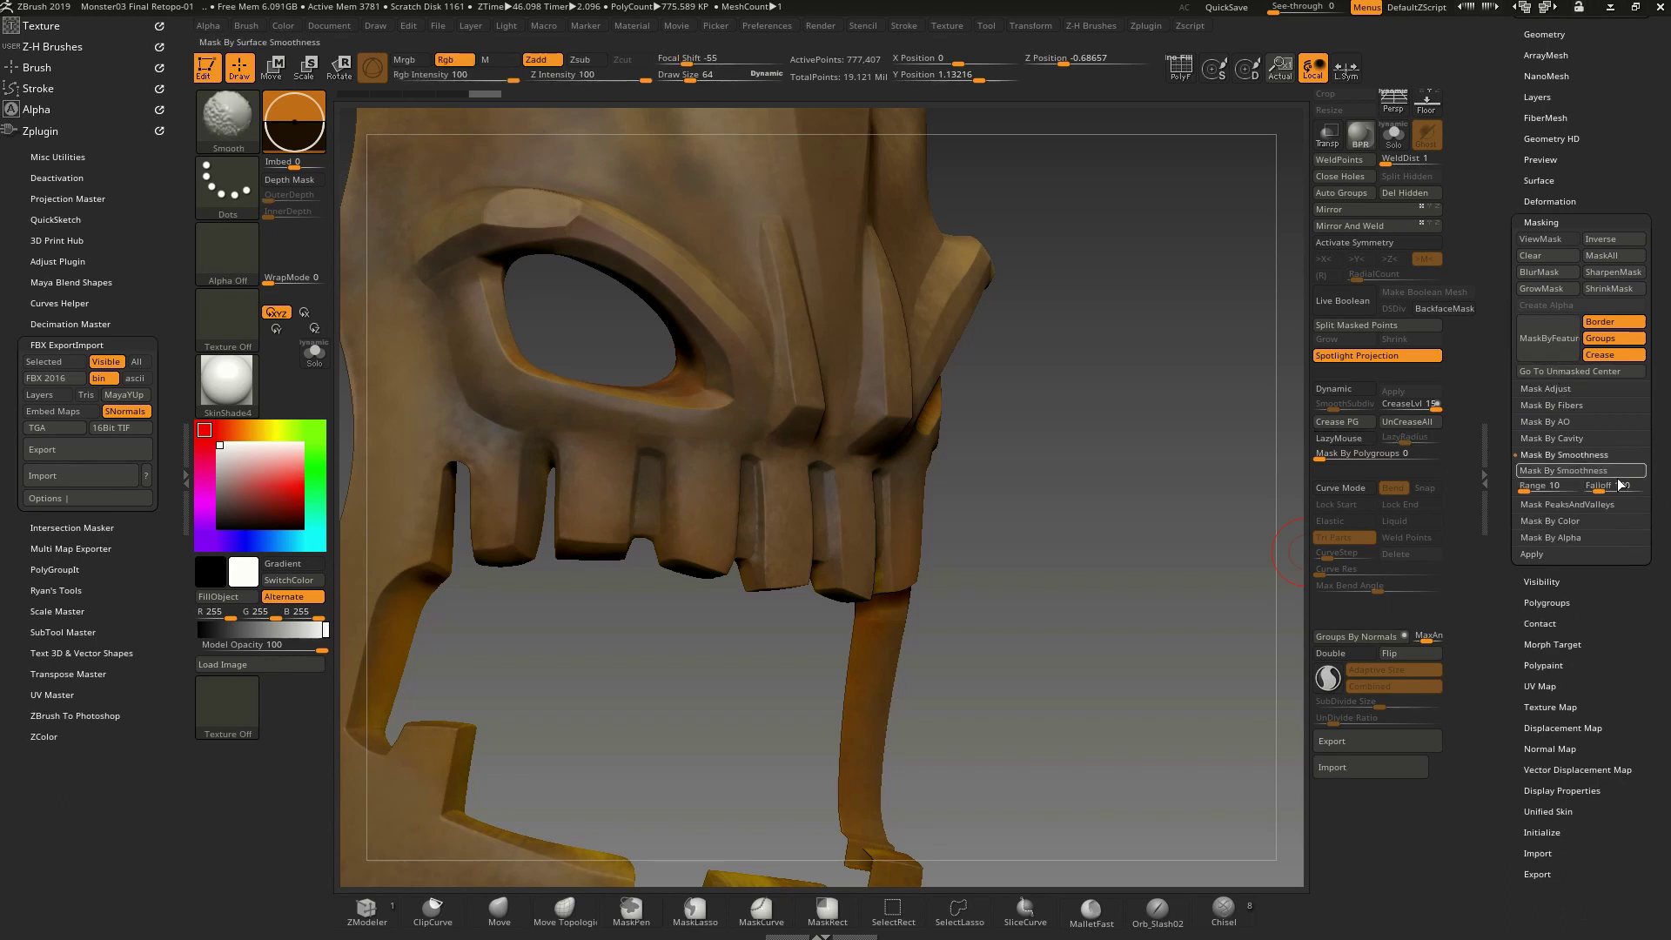
pyautogui.click(1560, 476)
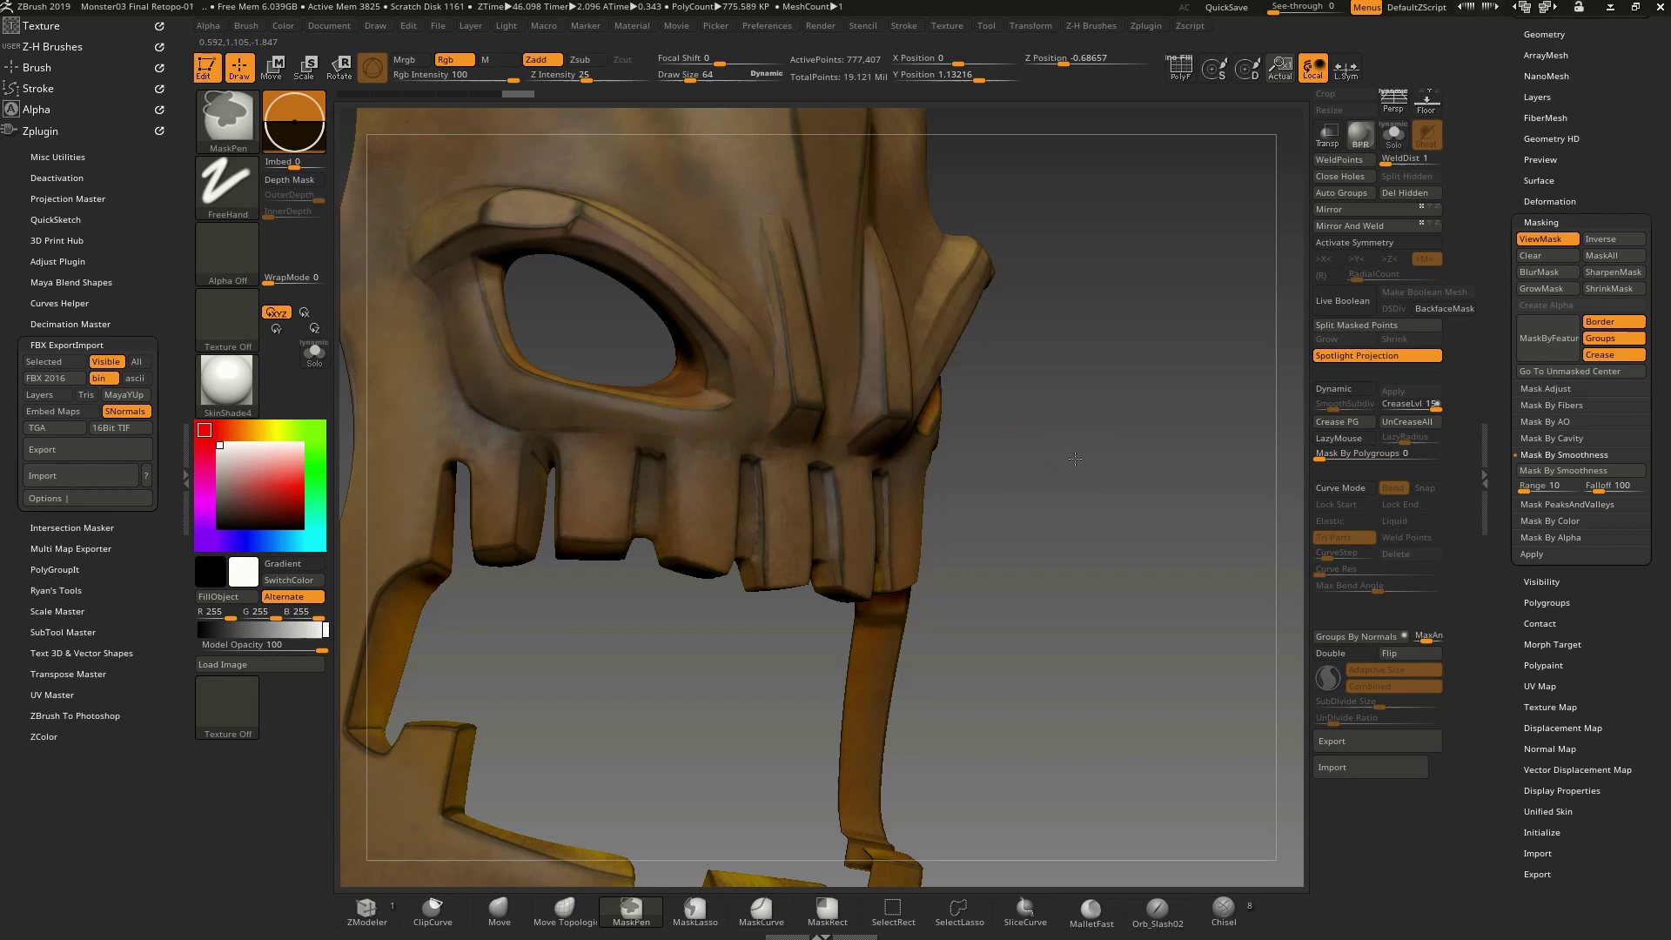
pyautogui.keyDown('ctrl'); pyautogui.click(1024, 467); pyautogui.keyUp('ctrl')
pyautogui.moveTo(1023, 467); pyautogui.dragTo(766, 430, button='right')
pyautogui.moveTo(765, 430); pyautogui.dragTo(839, 408)
pyautogui.keyDown('ctrl'); pyautogui.moveTo(840, 408); pyautogui.dragTo(637, 383, button='right'); pyautogui.keyUp('ctrl')
# Step: Sample a light tan (R 179, G 155, B 119) and paint the unmasked edges around the eye and teeth with the Paint brush
pyautogui.press('c')
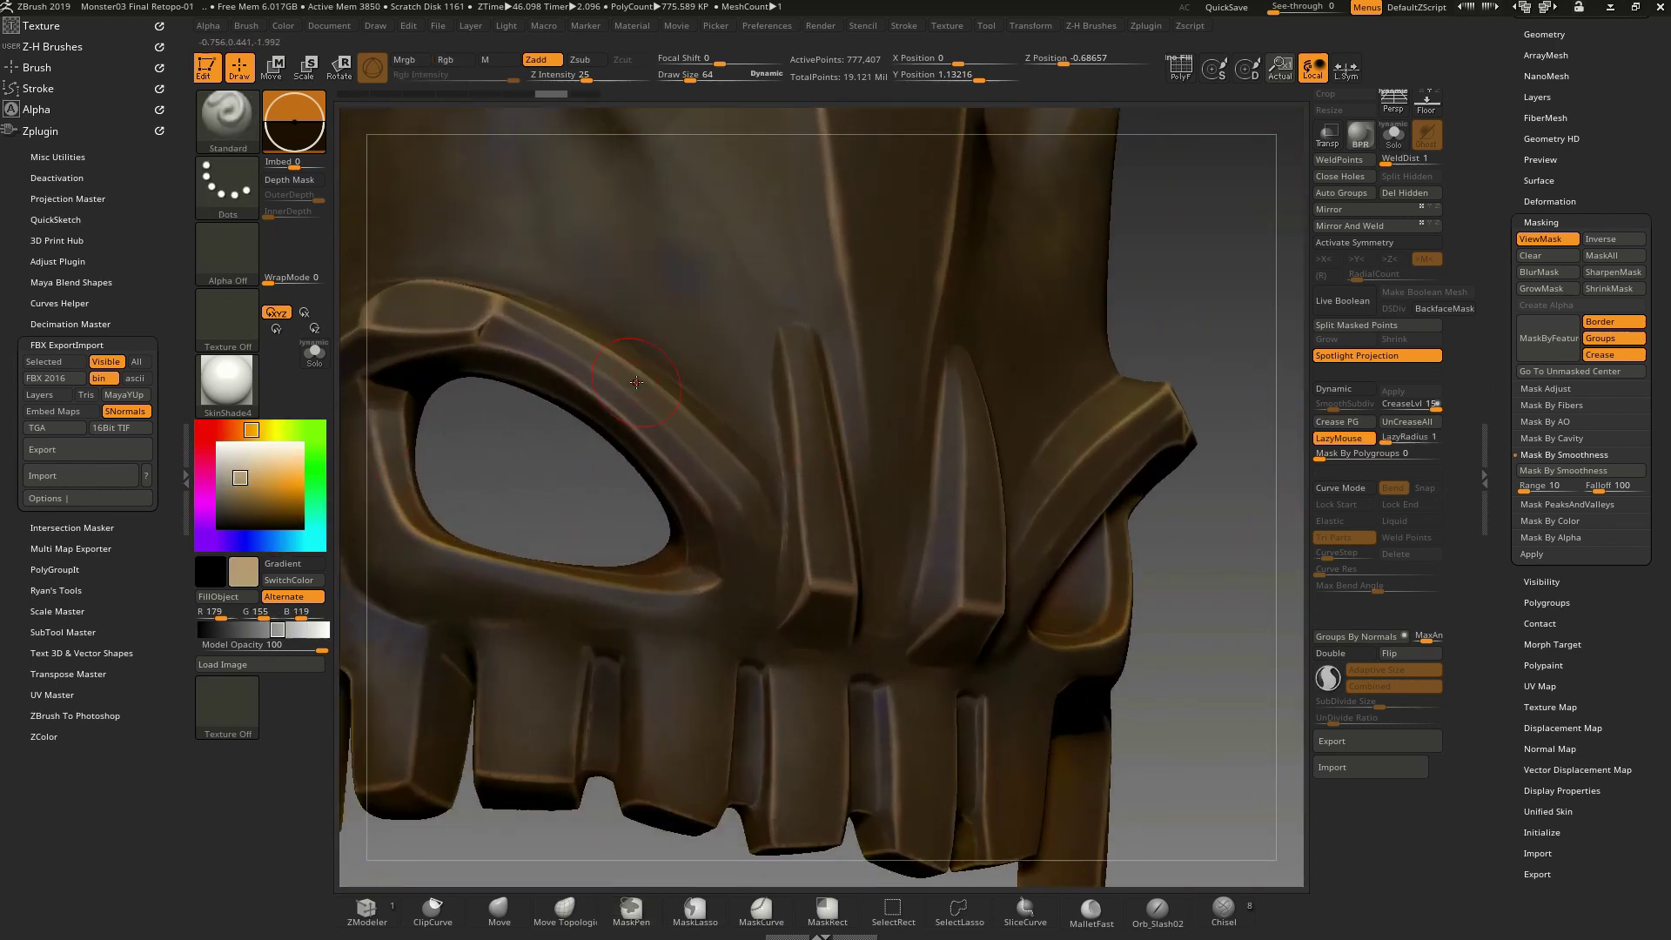
pyautogui.press('b')
pyautogui.press('p')
pyautogui.press('a')
pyautogui.moveTo(609, 368)
pyautogui.mouseDown()
pyautogui.moveTo(487, 313)
pyautogui.moveTo(713, 557)
pyautogui.moveTo(401, 452)
pyautogui.moveTo(827, 566)
pyautogui.mouseUp()
pyautogui.press('ctrl')
pyautogui.keyDown('ctrl'); pyautogui.moveTo(1212, 229); pyautogui.dragTo(1163, 312); pyautogui.keyUp('ctrl')
pyautogui.keyDown('ctrl'); pyautogui.moveTo(1045, 331); pyautogui.dragTo(874, 398, button='right'); pyautogui.keyUp('ctrl')
pyautogui.hotkey('ctrl', 'h')
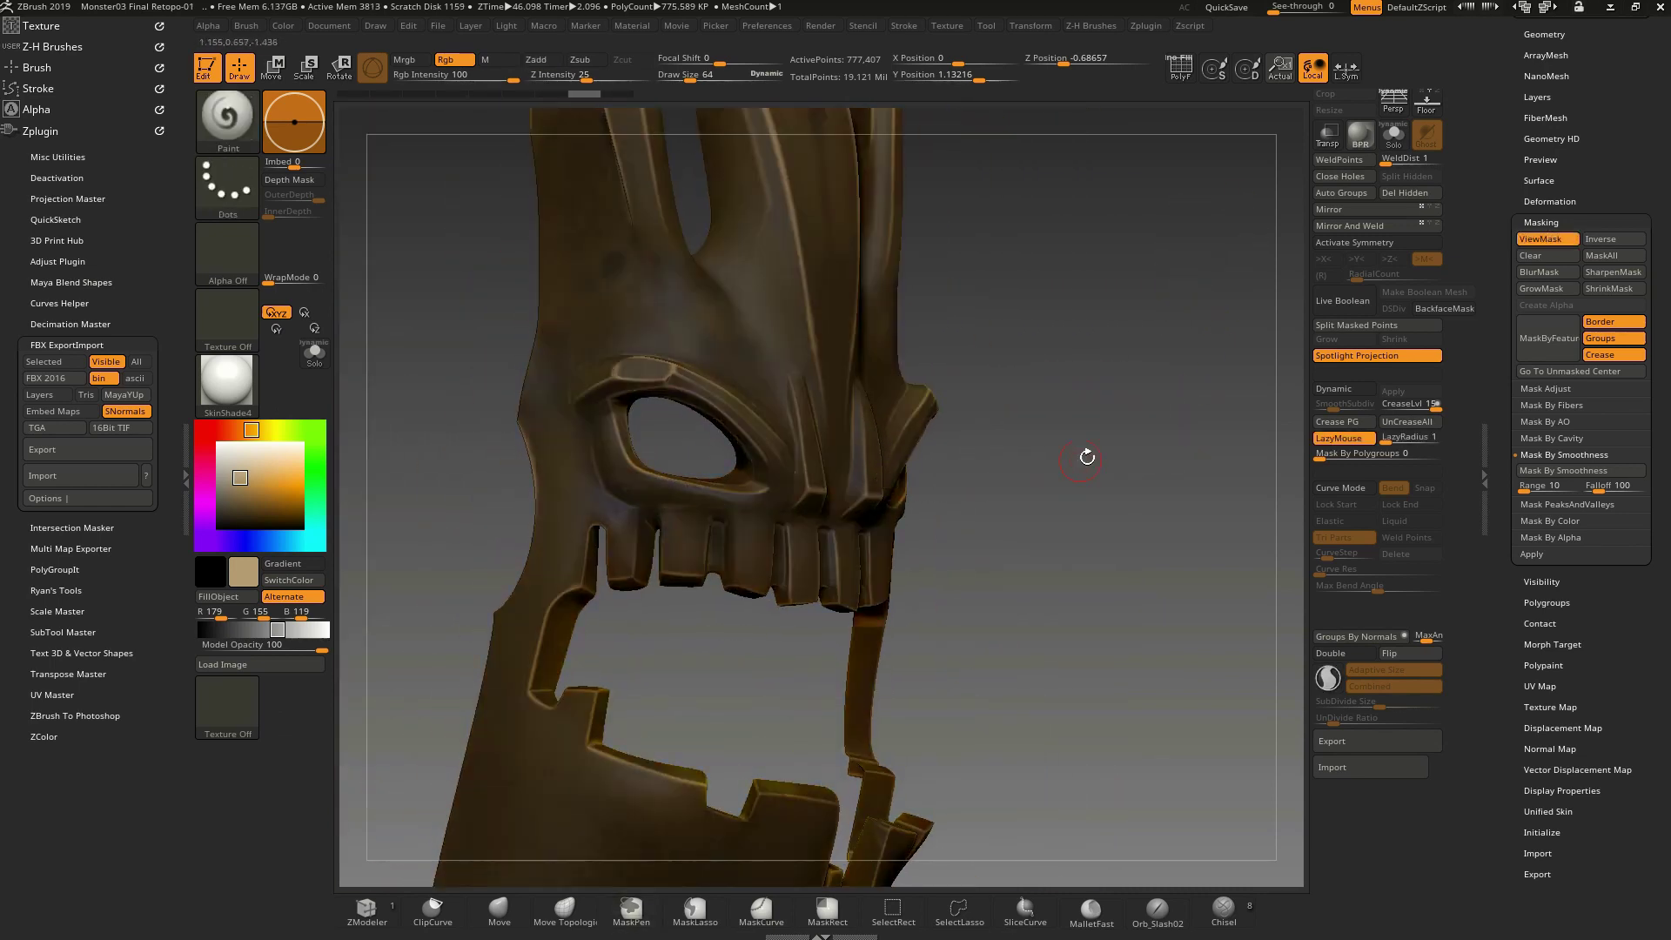
# Step: Mask the body by cavity at intensity 100 and invert the mask
pyautogui.click(1597, 439)
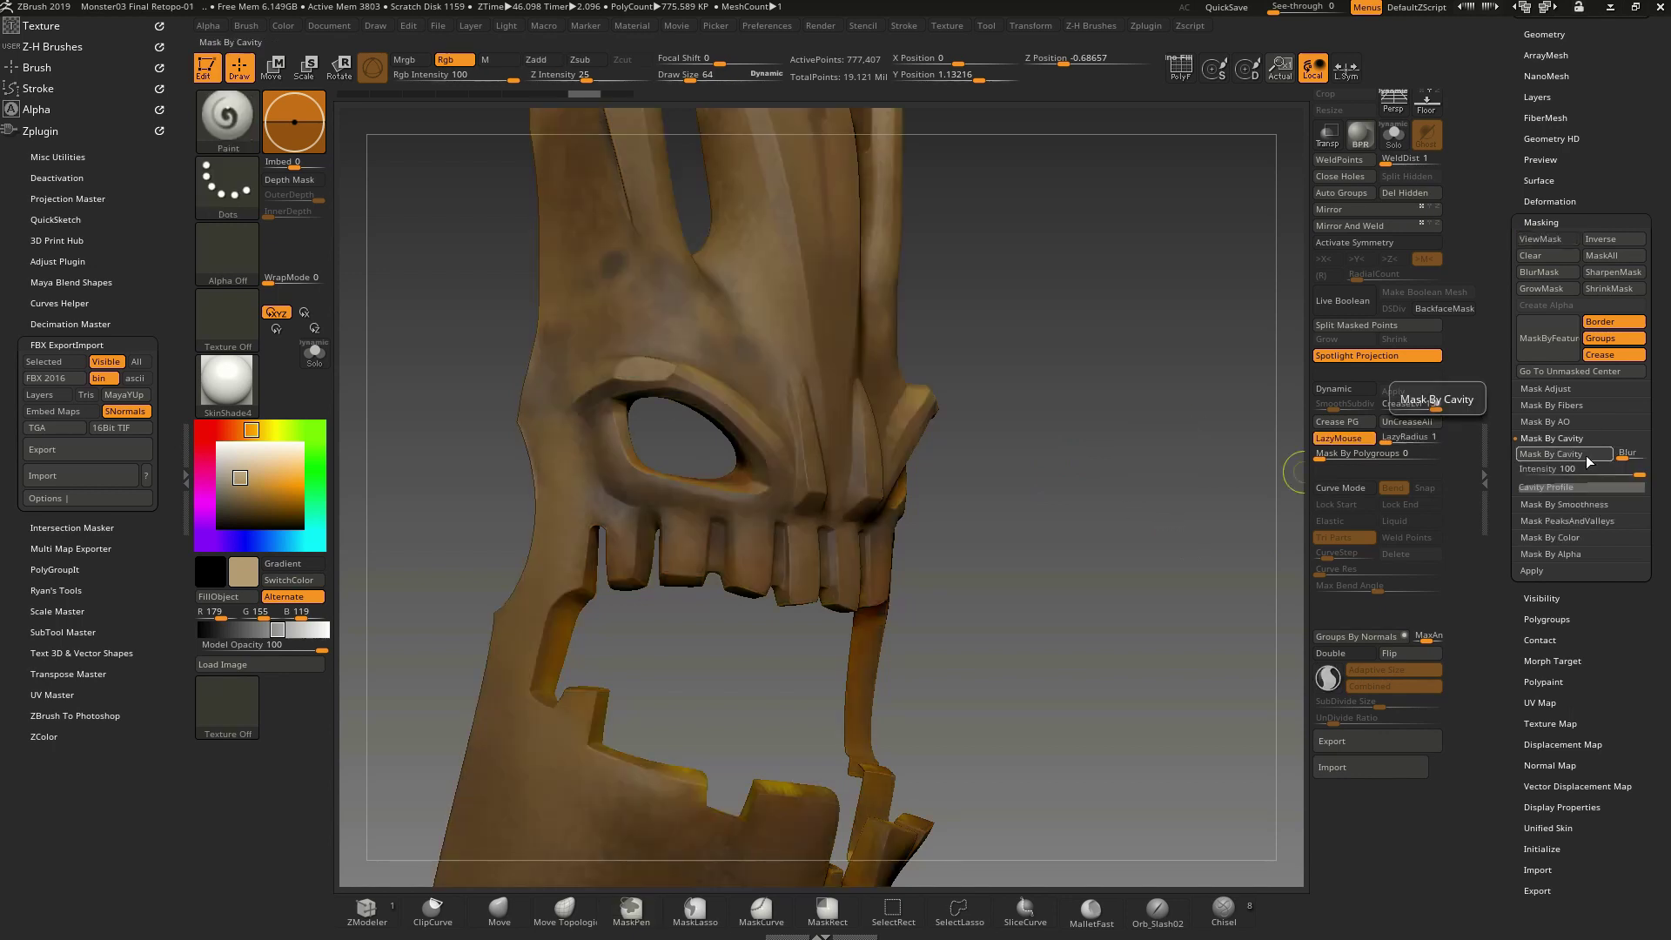
pyautogui.keyDown('ctrl'); pyautogui.click(1121, 441); pyautogui.keyUp('ctrl')
pyautogui.keyDown('ctrl'); pyautogui.moveTo(799, 409); pyautogui.dragTo(730, 570, button='right'); pyautogui.keyUp('ctrl')
# Step: Sample a dark brown (R 44, G 33, B 23) for the crevices around the eye and teeth, and compare the surface with the mask display toggled
pyautogui.press('c')
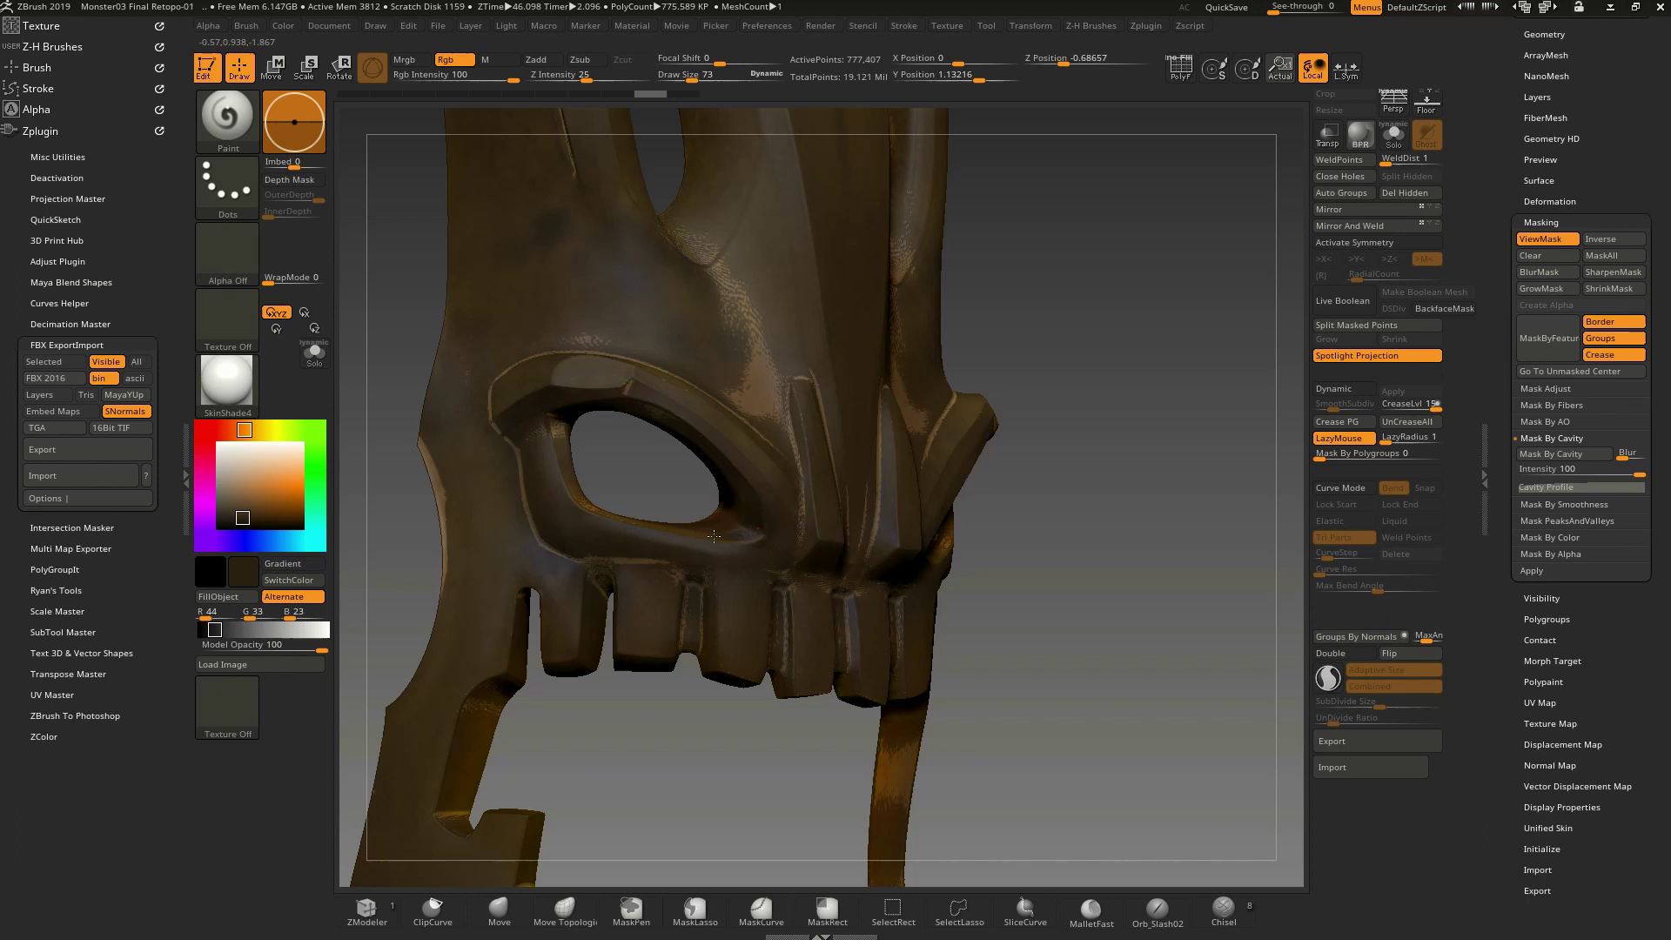
pyautogui.hotkey('ctrl', 'h')
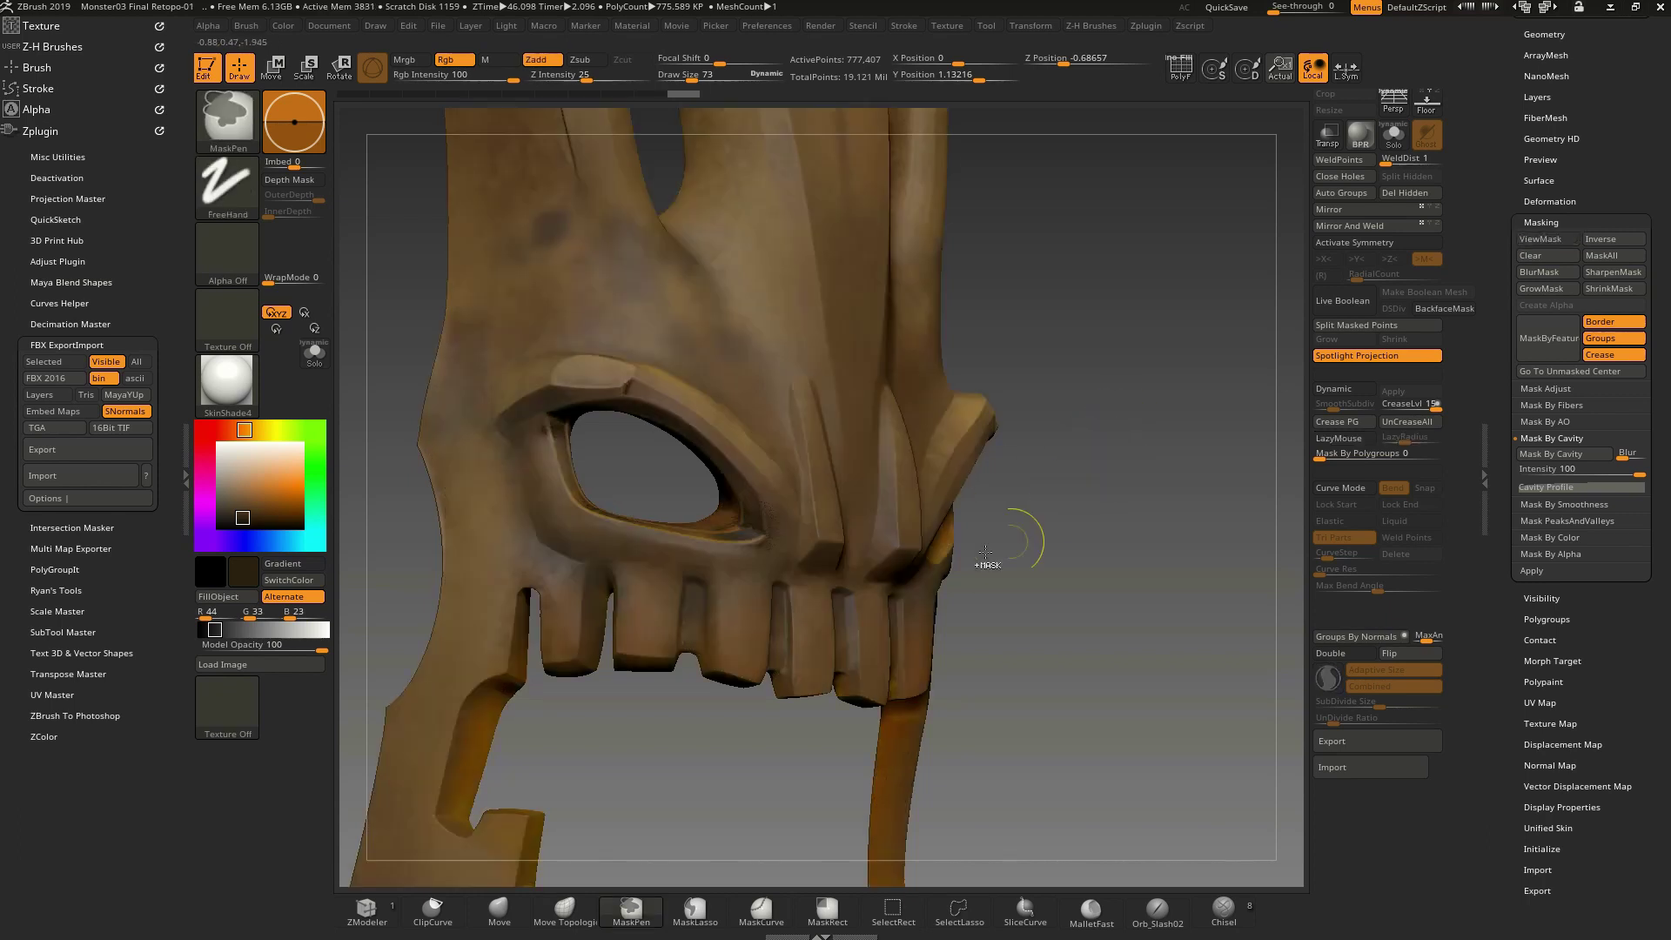
pyautogui.moveTo(988, 557); pyautogui.dragTo(811, 514)
pyautogui.moveTo(811, 513); pyautogui.dragTo(844, 558, button='right')
pyautogui.moveTo(983, 655); pyautogui.dragTo(871, 607, button='right')
pyautogui.hotkey('ctrl', 'h')
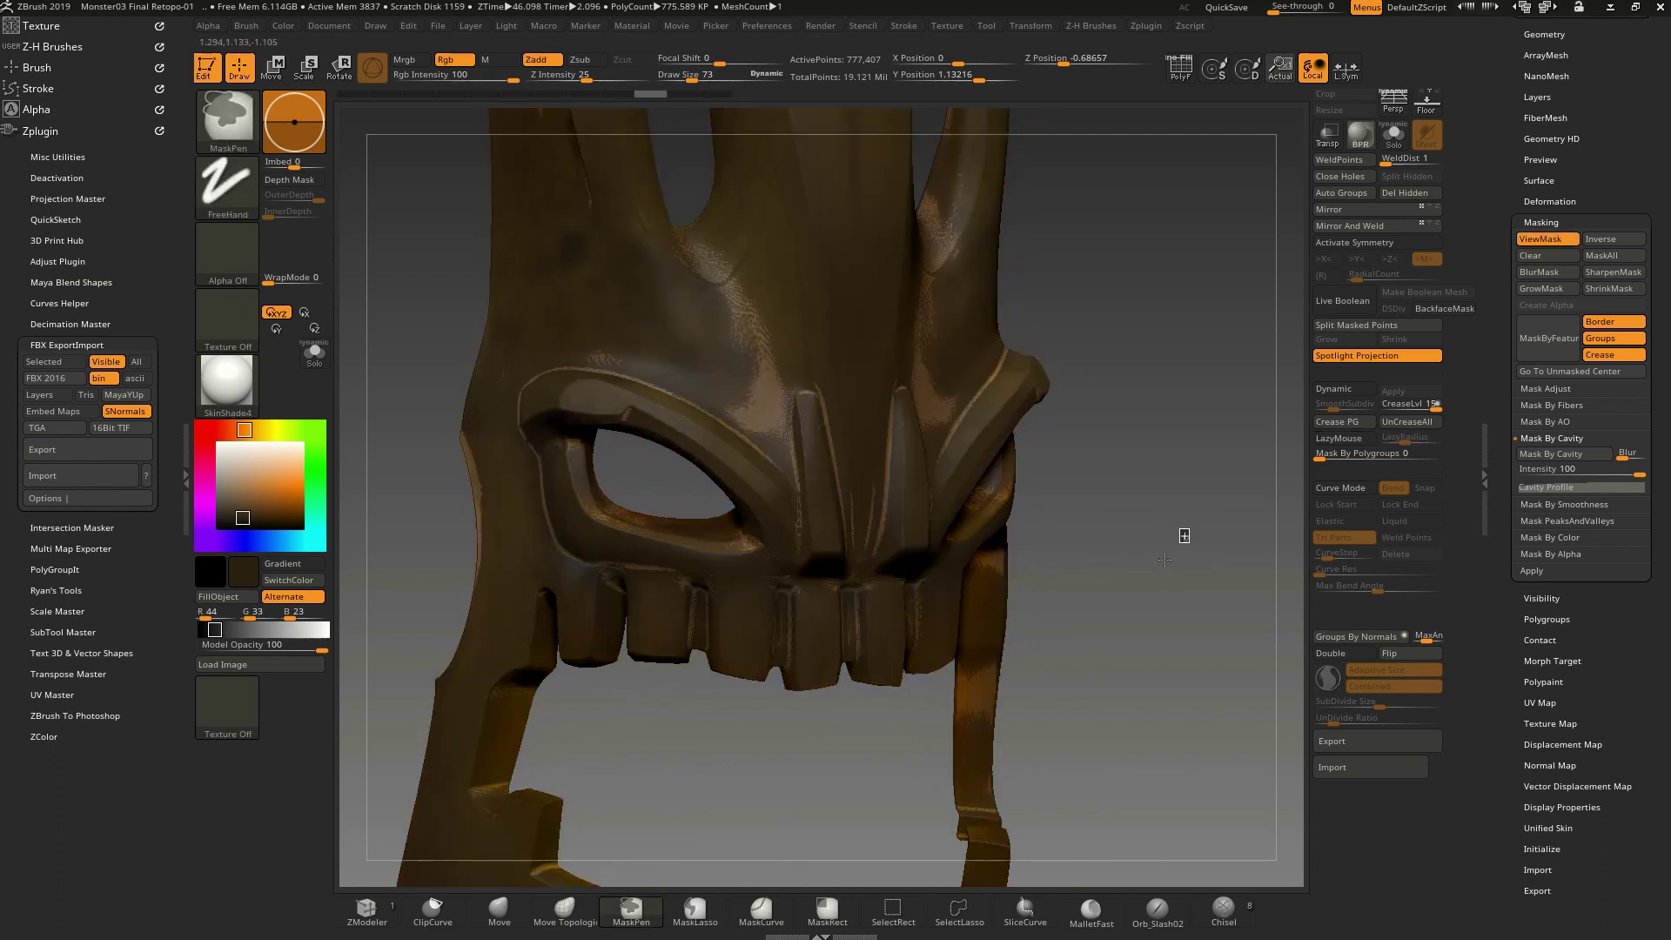
pyautogui.hotkey('ctrl', 'h')
# Step: Make all subtools of the monster visible again around the isolated body
pyautogui.keyDown('ctrl'); pyautogui.moveTo(1189, 533); pyautogui.dragTo(1301, 471, button='right'); pyautogui.keyUp('ctrl')
pyautogui.moveTo(1666, 233)
pyautogui.mouseDown()
pyautogui.moveTo(1665, 372)
pyautogui.moveTo(1667, 316)
pyautogui.moveTo(1666, 346)
pyautogui.mouseUp()
pyautogui.keyDown('shift'); pyautogui.click(1638, 210); pyautogui.keyUp('shift')
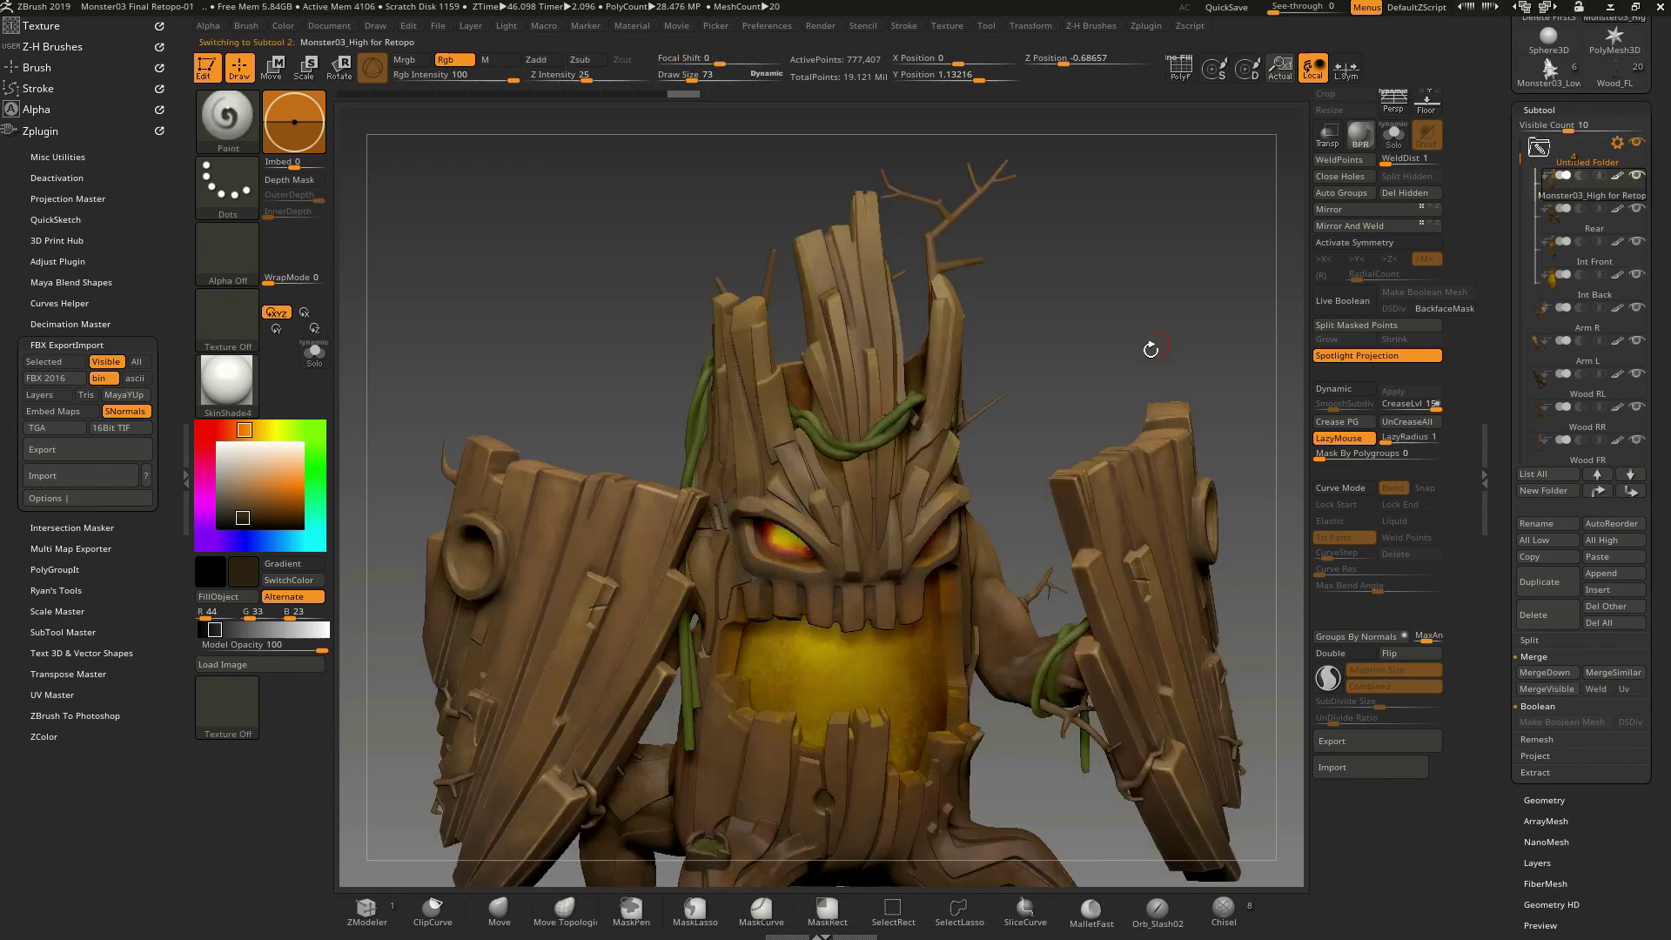
pyautogui.keyDown('alt'); pyautogui.moveTo(1032, 559); pyautogui.dragTo(992, 472, button='right'); pyautogui.keyUp('alt')
pyautogui.moveTo(993, 472); pyautogui.dragTo(960, 472, button='right')
pyautogui.moveTo(958, 472)
pyautogui.mouseDown()
pyautogui.moveTo(1055, 441)
pyautogui.moveTo(940, 473)
pyautogui.mouseUp()
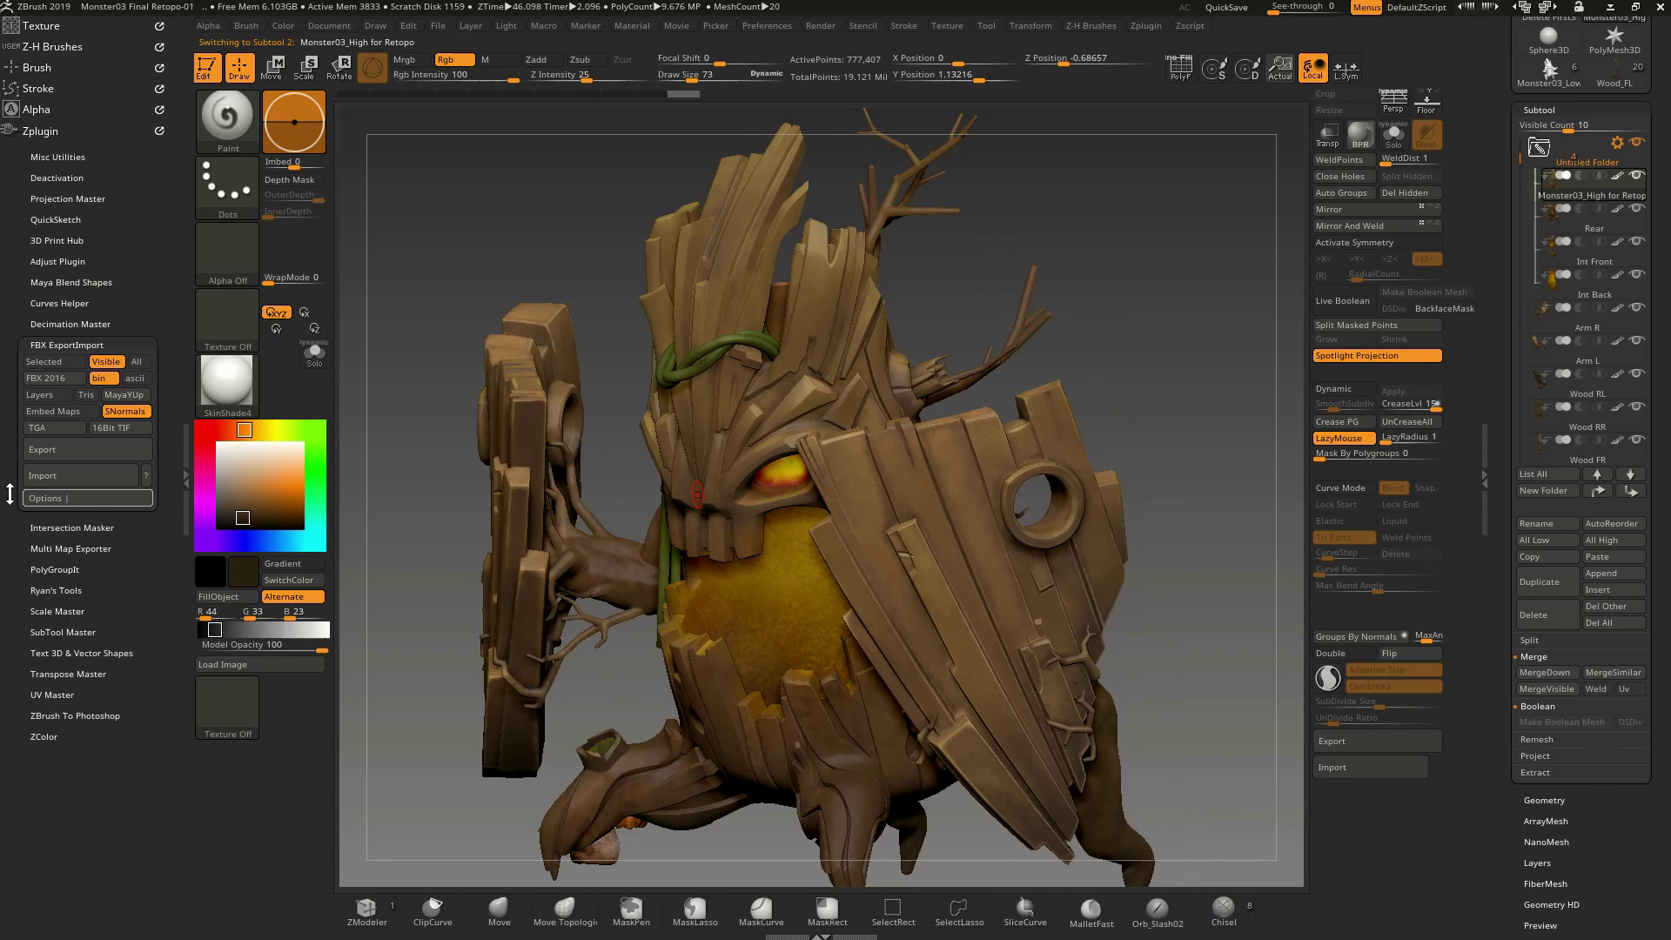
# Step: Export the visible subtools as an FBX file named Monster03_High for Retopo ZBRUSH.fbx in the Monster03 folder
pyautogui.click(87, 450)
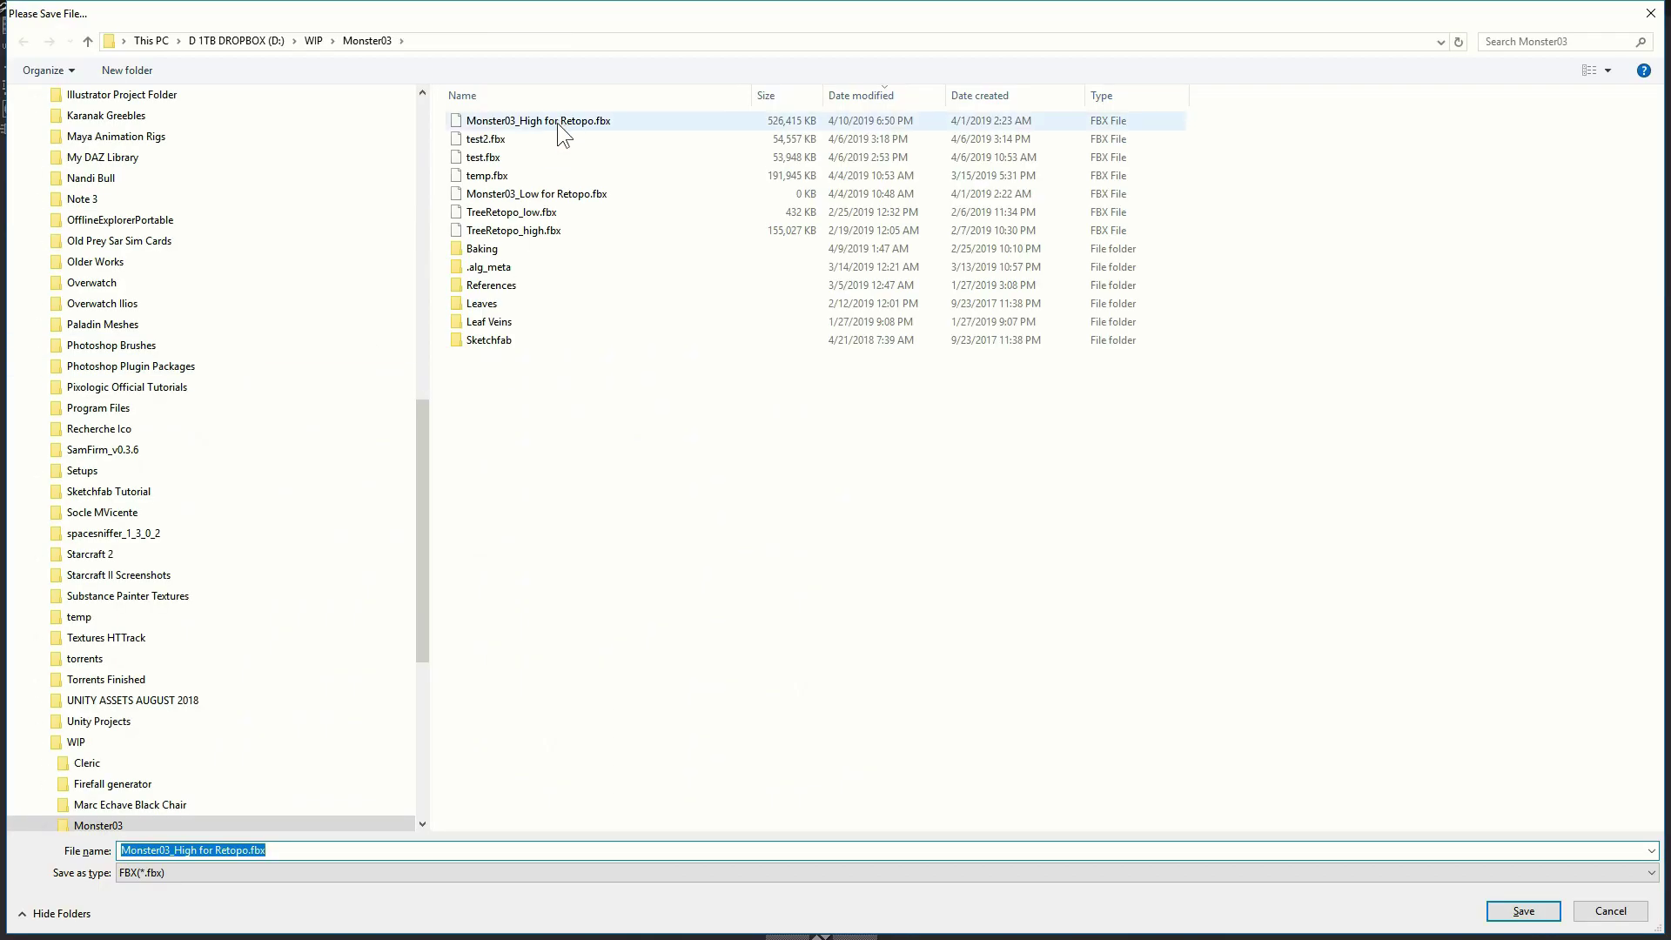
pyautogui.click(558, 123)
pyautogui.click(250, 853)
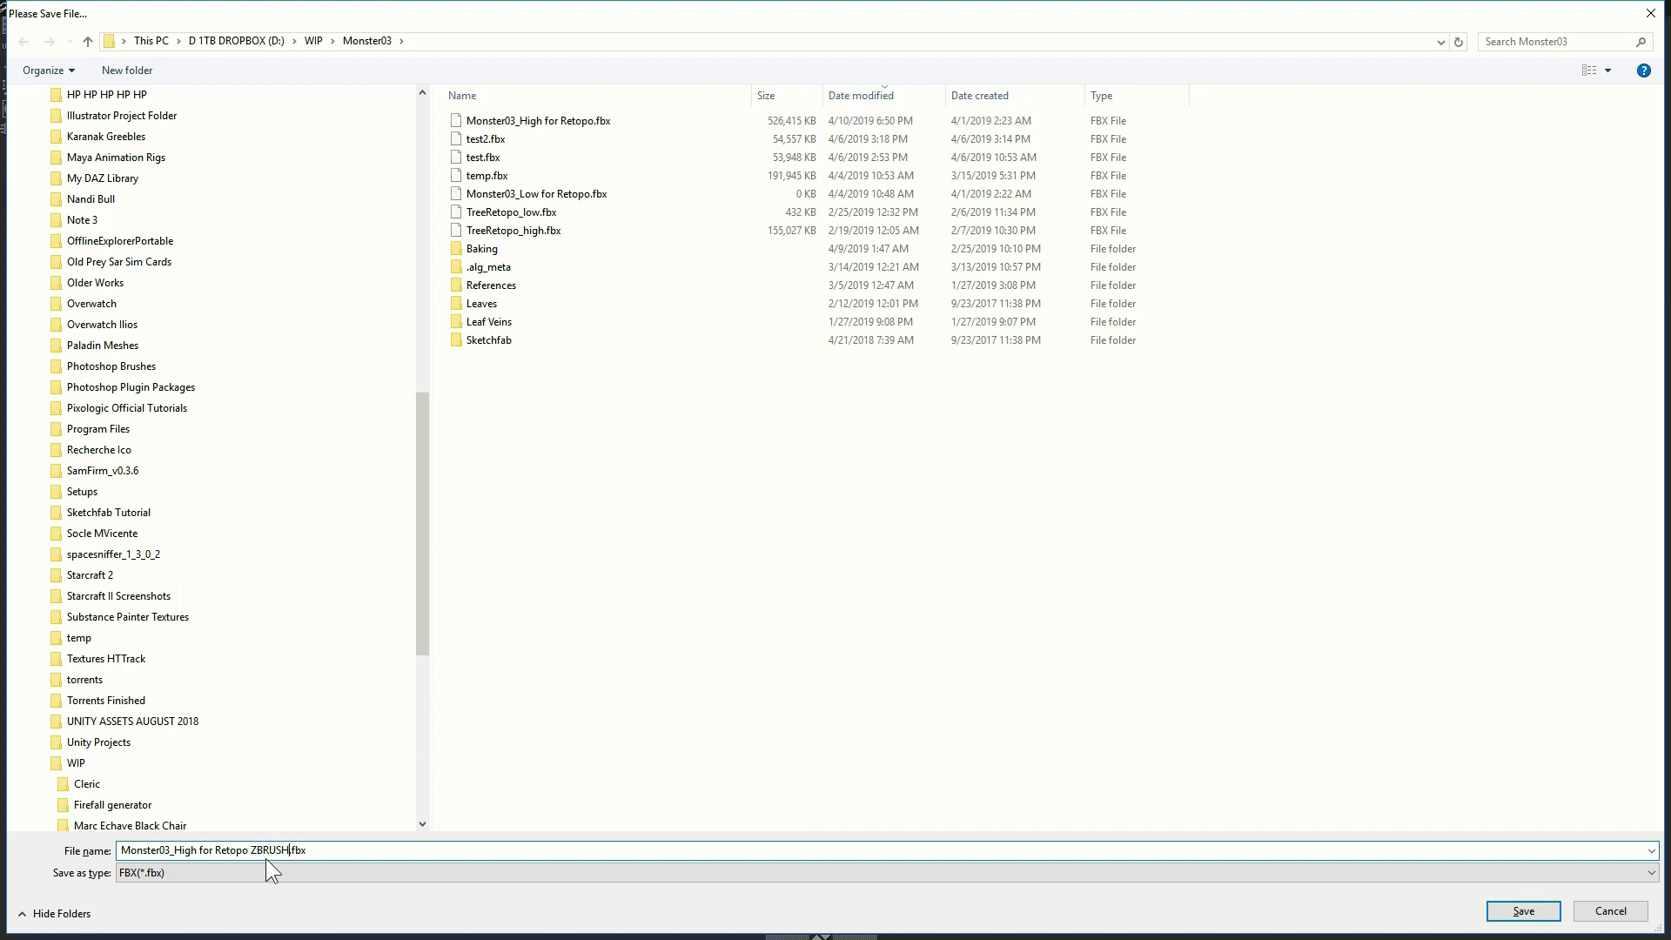
pyautogui.write('ZBRUSH')
pyautogui.press('Return')
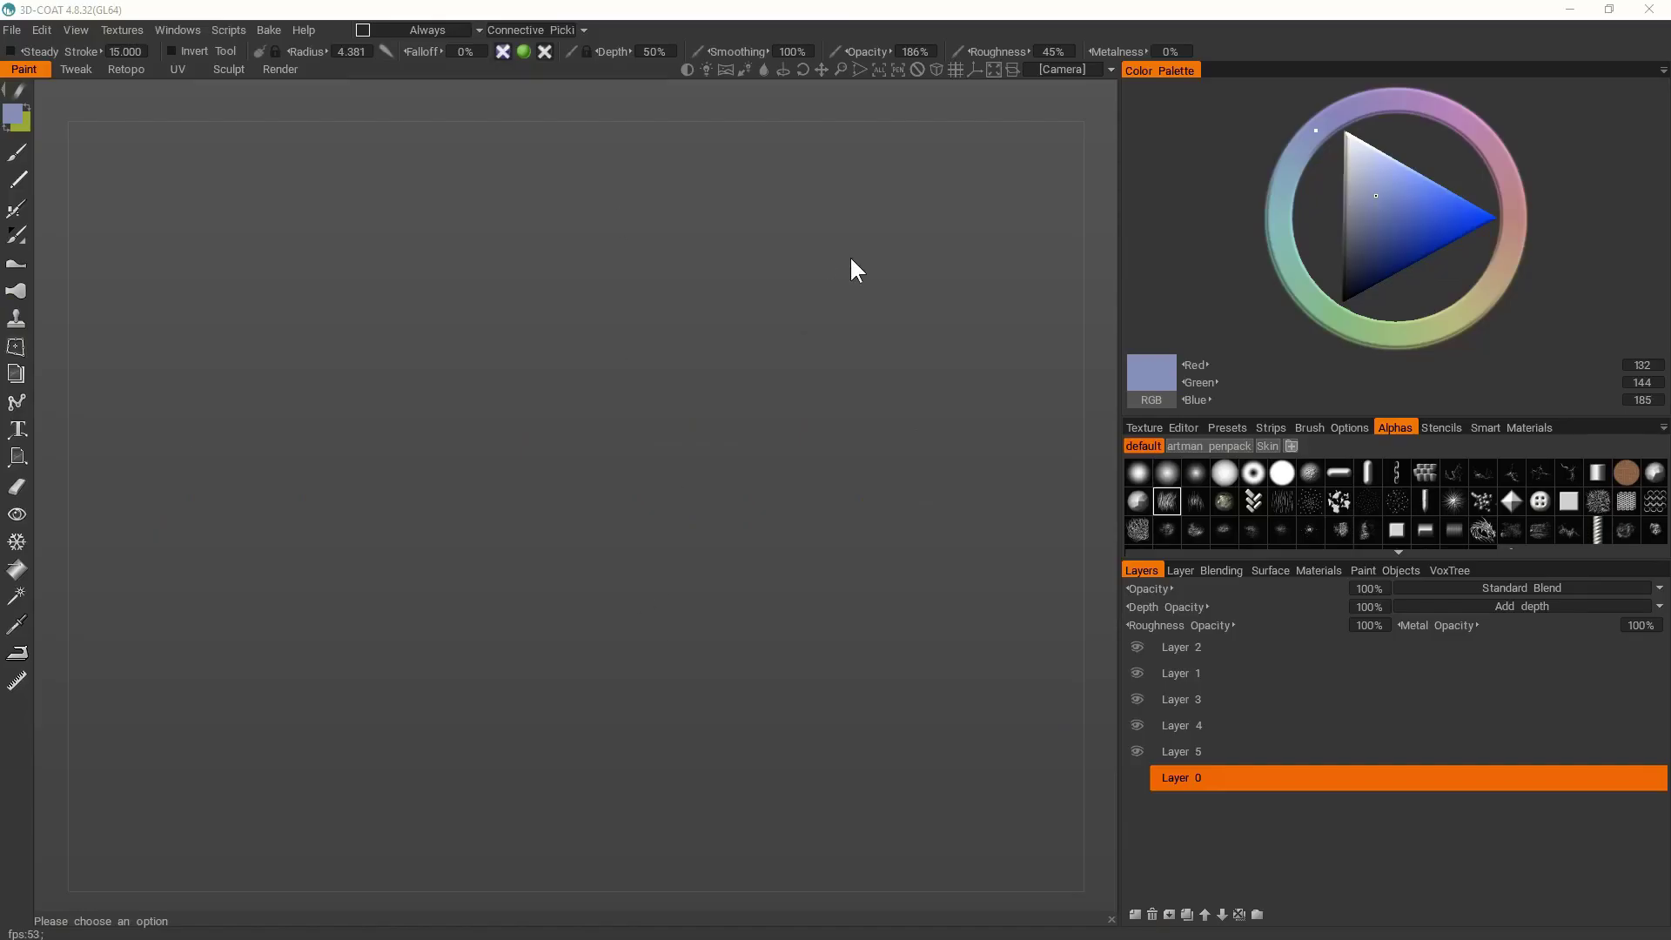
# Step: In 3D-Coat, start a new Vertex Painting project with Monster03_High for Retopo ZBRUSH.fbx
pyautogui.click(14, 29)
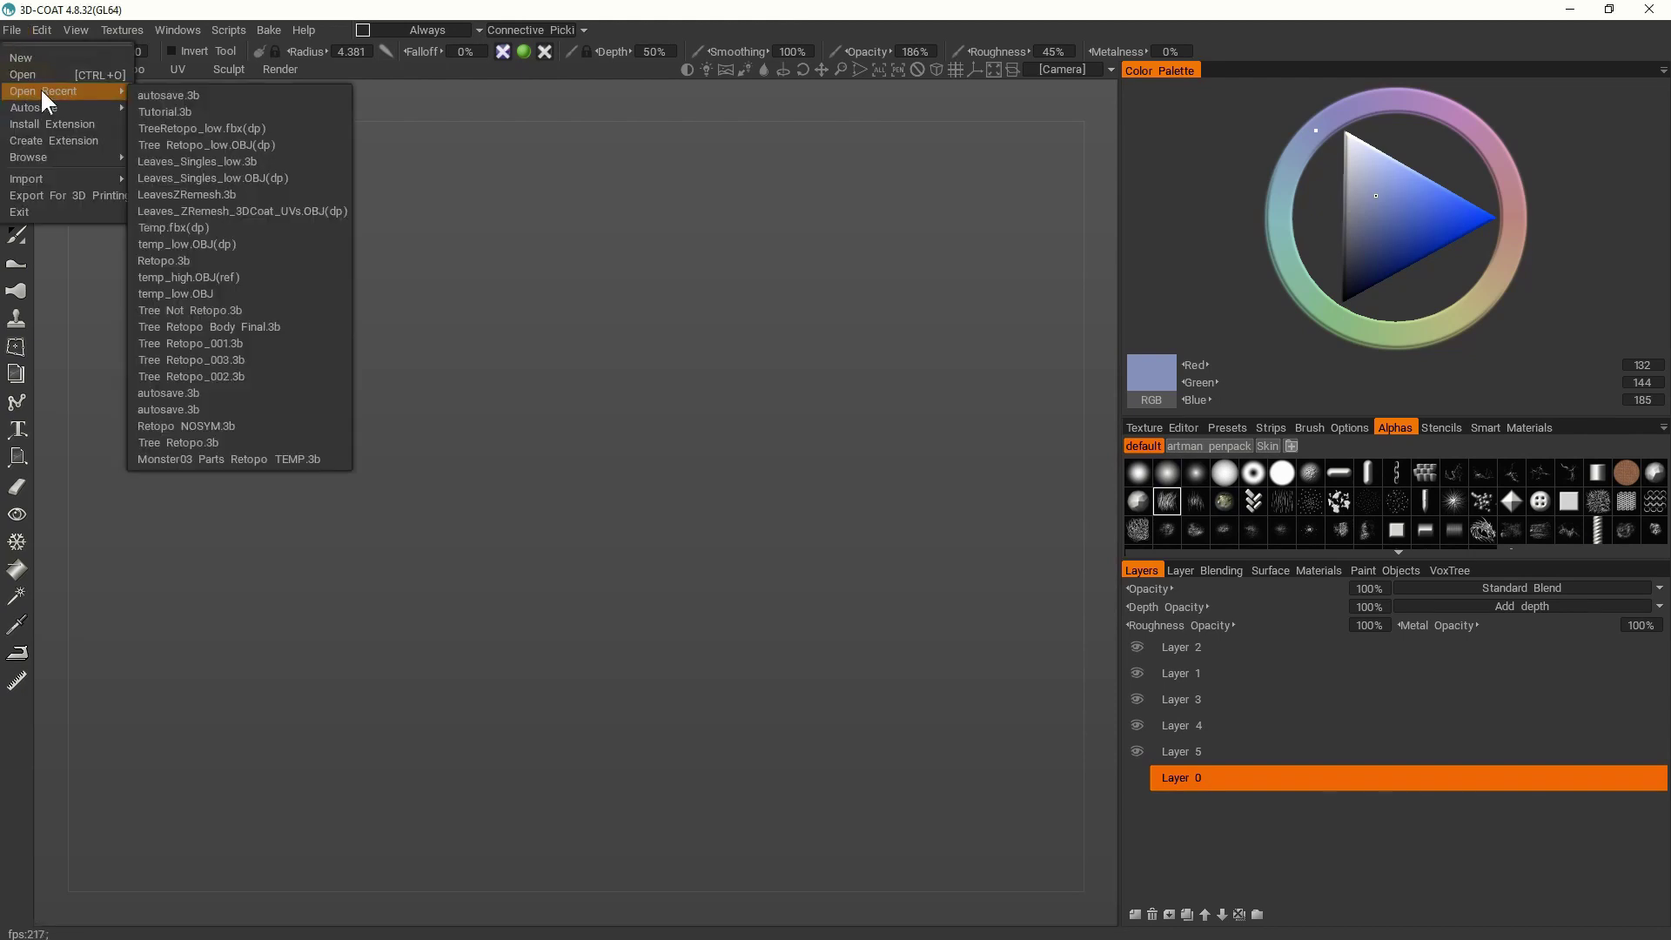
pyautogui.click(55, 56)
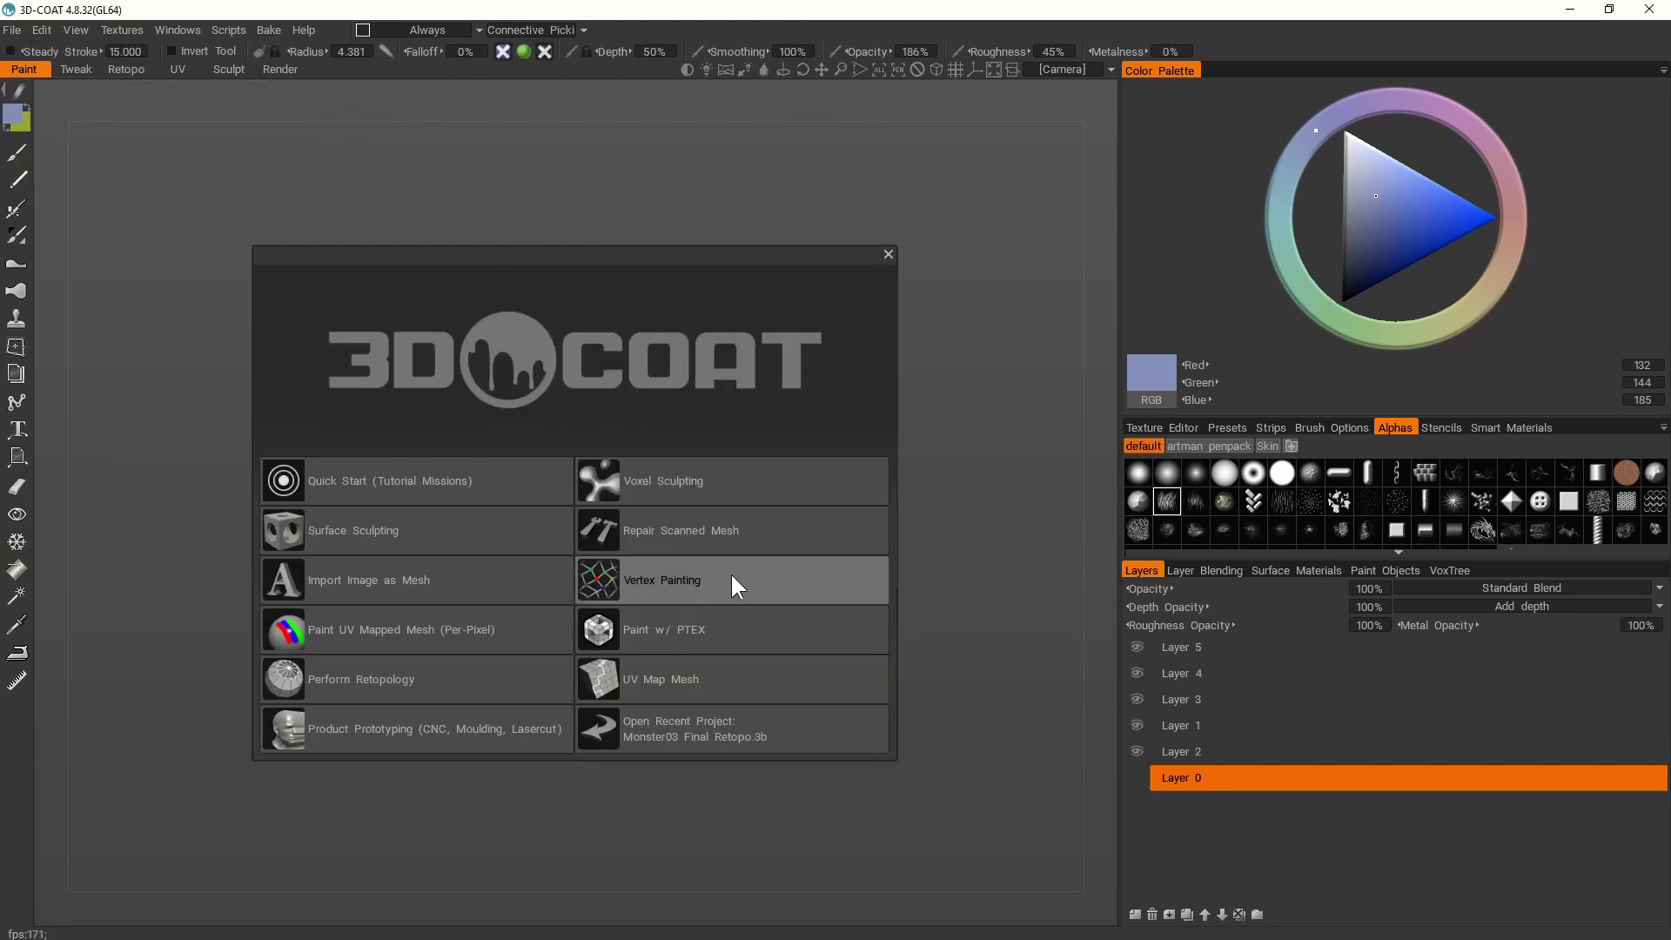
pyautogui.click(670, 580)
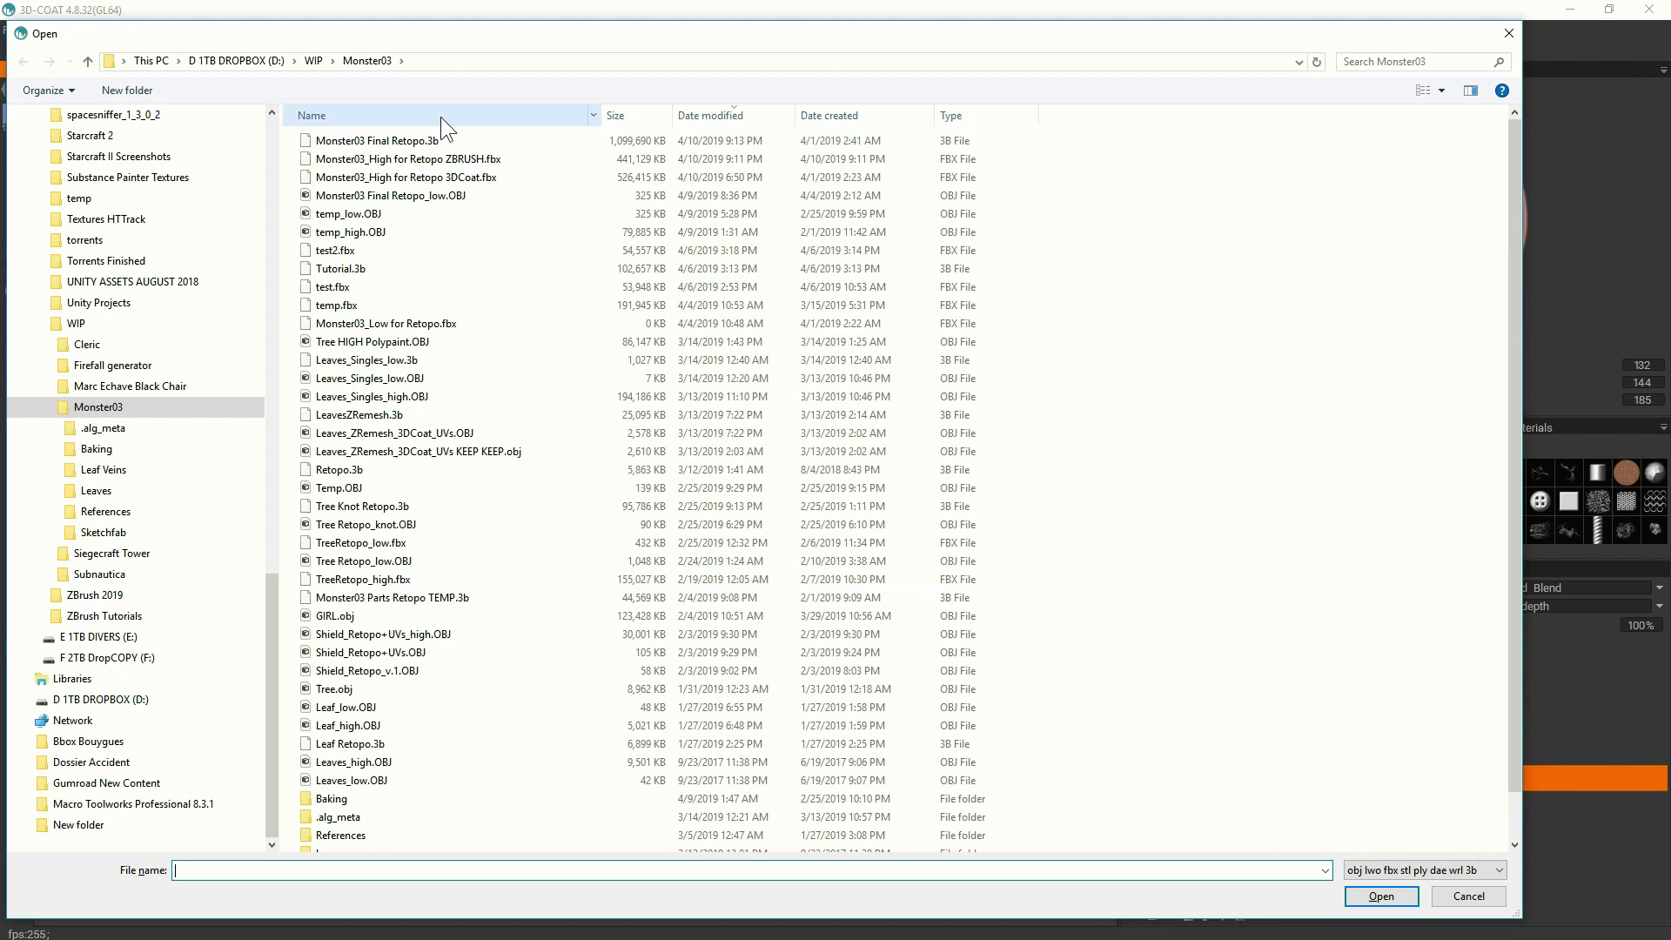
pyautogui.click(468, 165)
pyautogui.scroll(-1, 1436, 766)
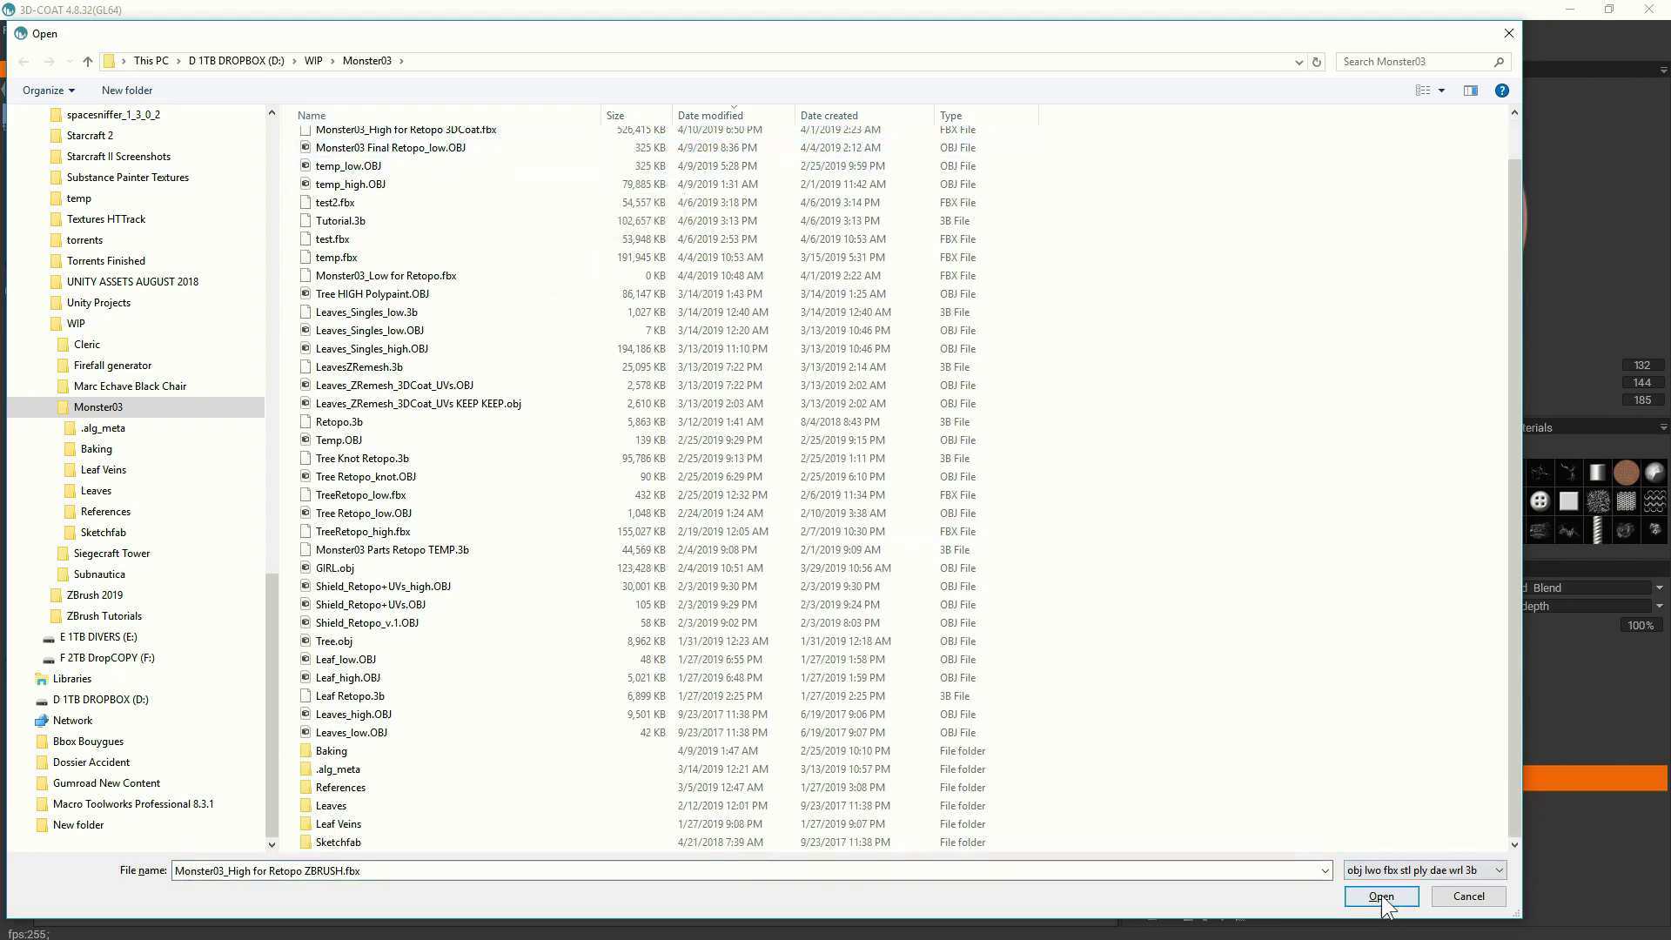
pyautogui.click(1382, 897)
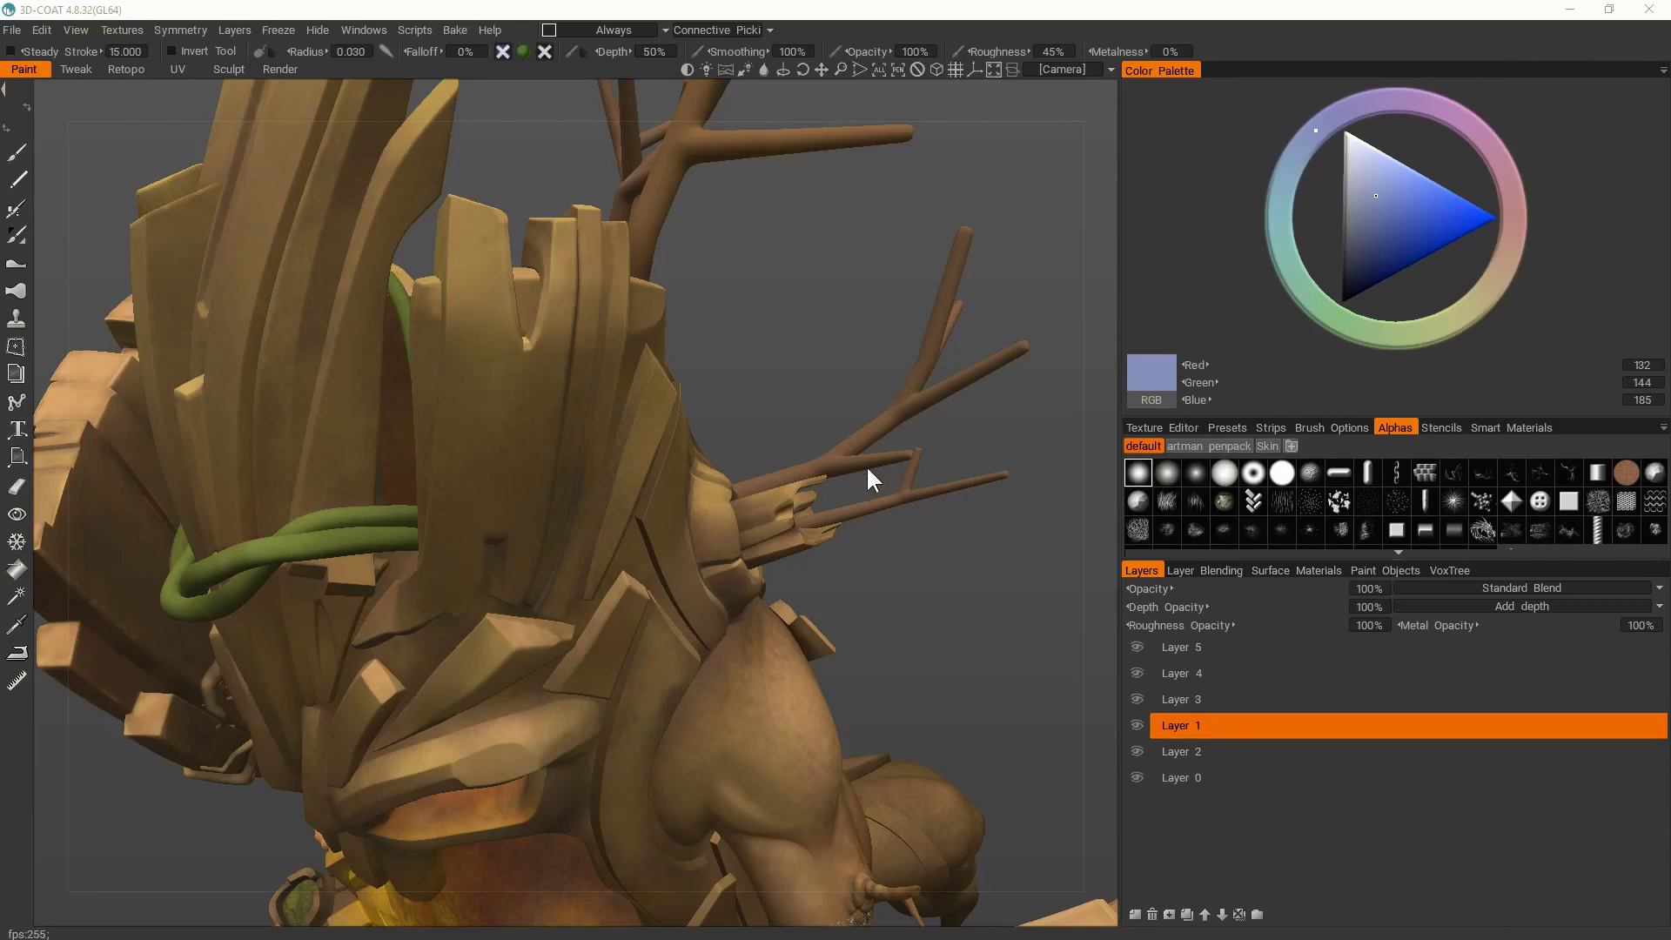
# Step: Activate the paint brush tool and browse the available brush alphas
pyautogui.scroll(-1, 775, 333)
pyautogui.moveTo(766, 354); pyautogui.dragTo(515, 421)
pyautogui.scroll(-4, 820, 411)
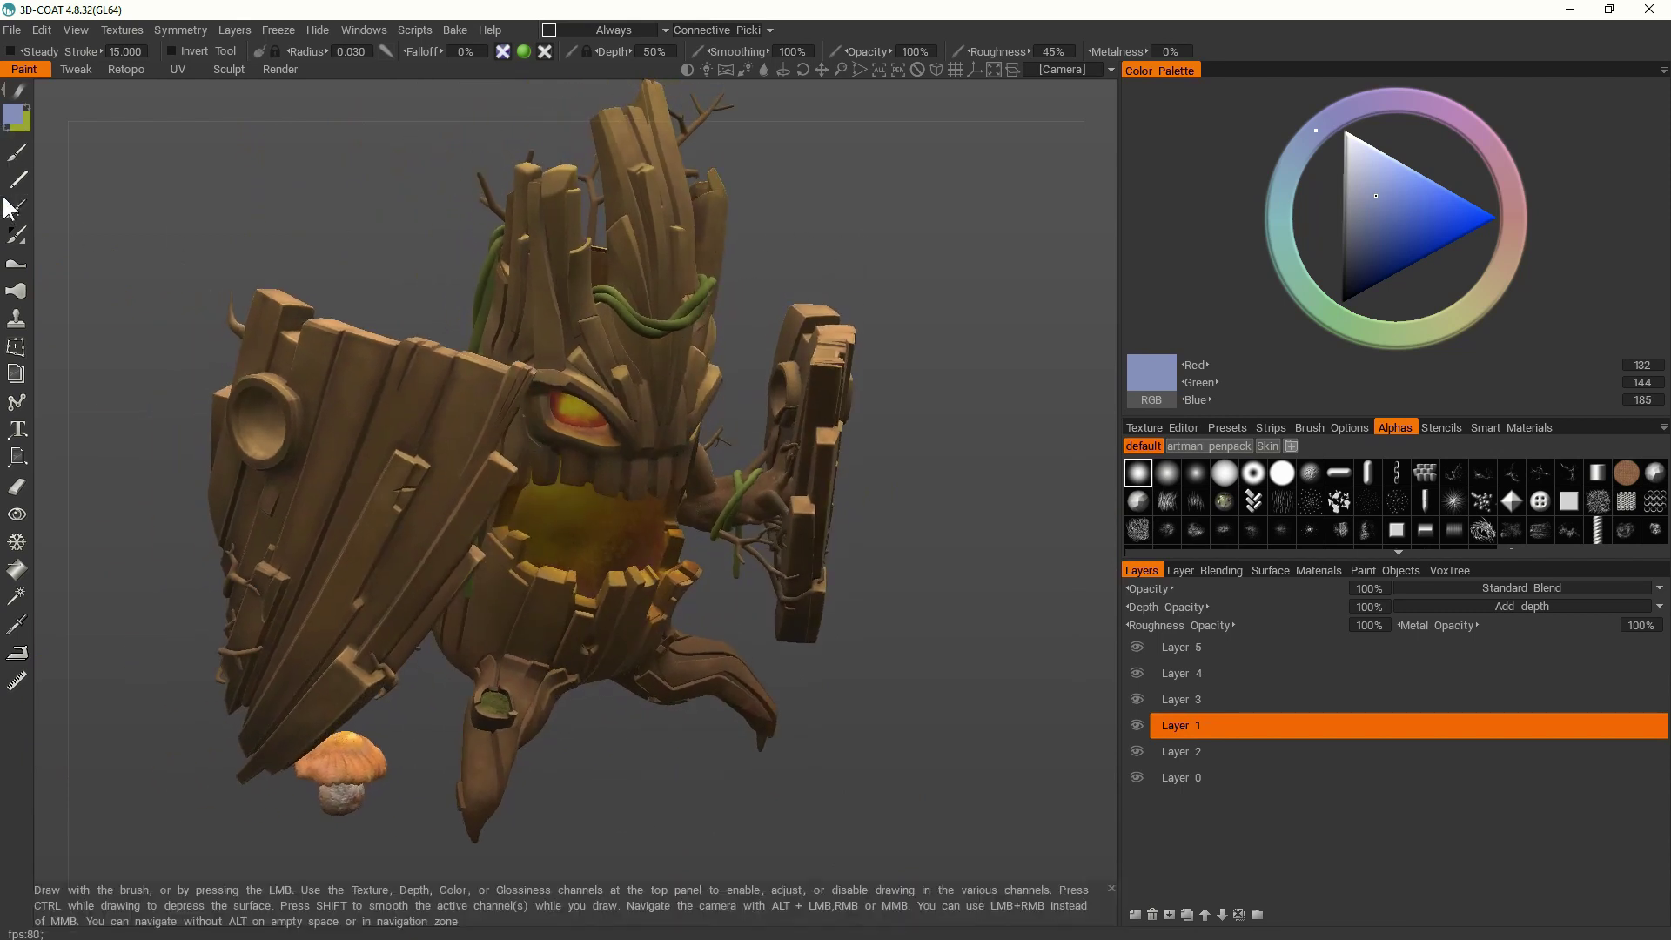
pyautogui.click(16, 151)
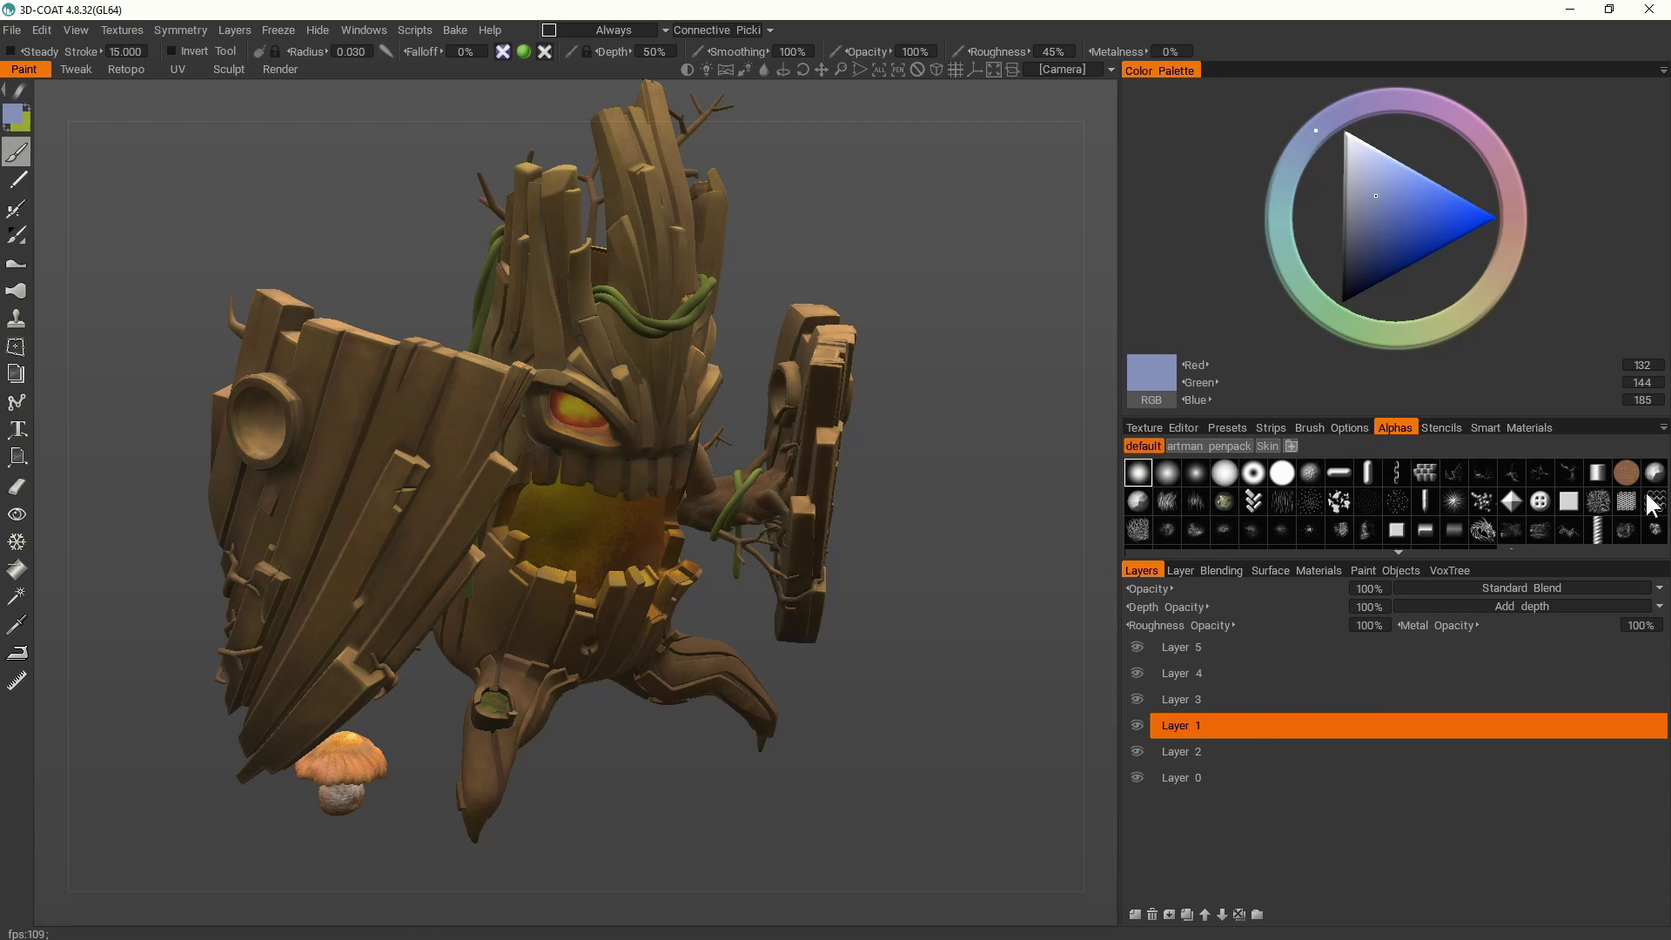
pyautogui.scroll(-1, 1499, 500)
pyautogui.scroll(1, 1366, 521)
# Step: Rename Layer 1 as Polypaint and delete the unused layers 5, 4, 3 and 2
pyautogui.doubleClick(1192, 725)
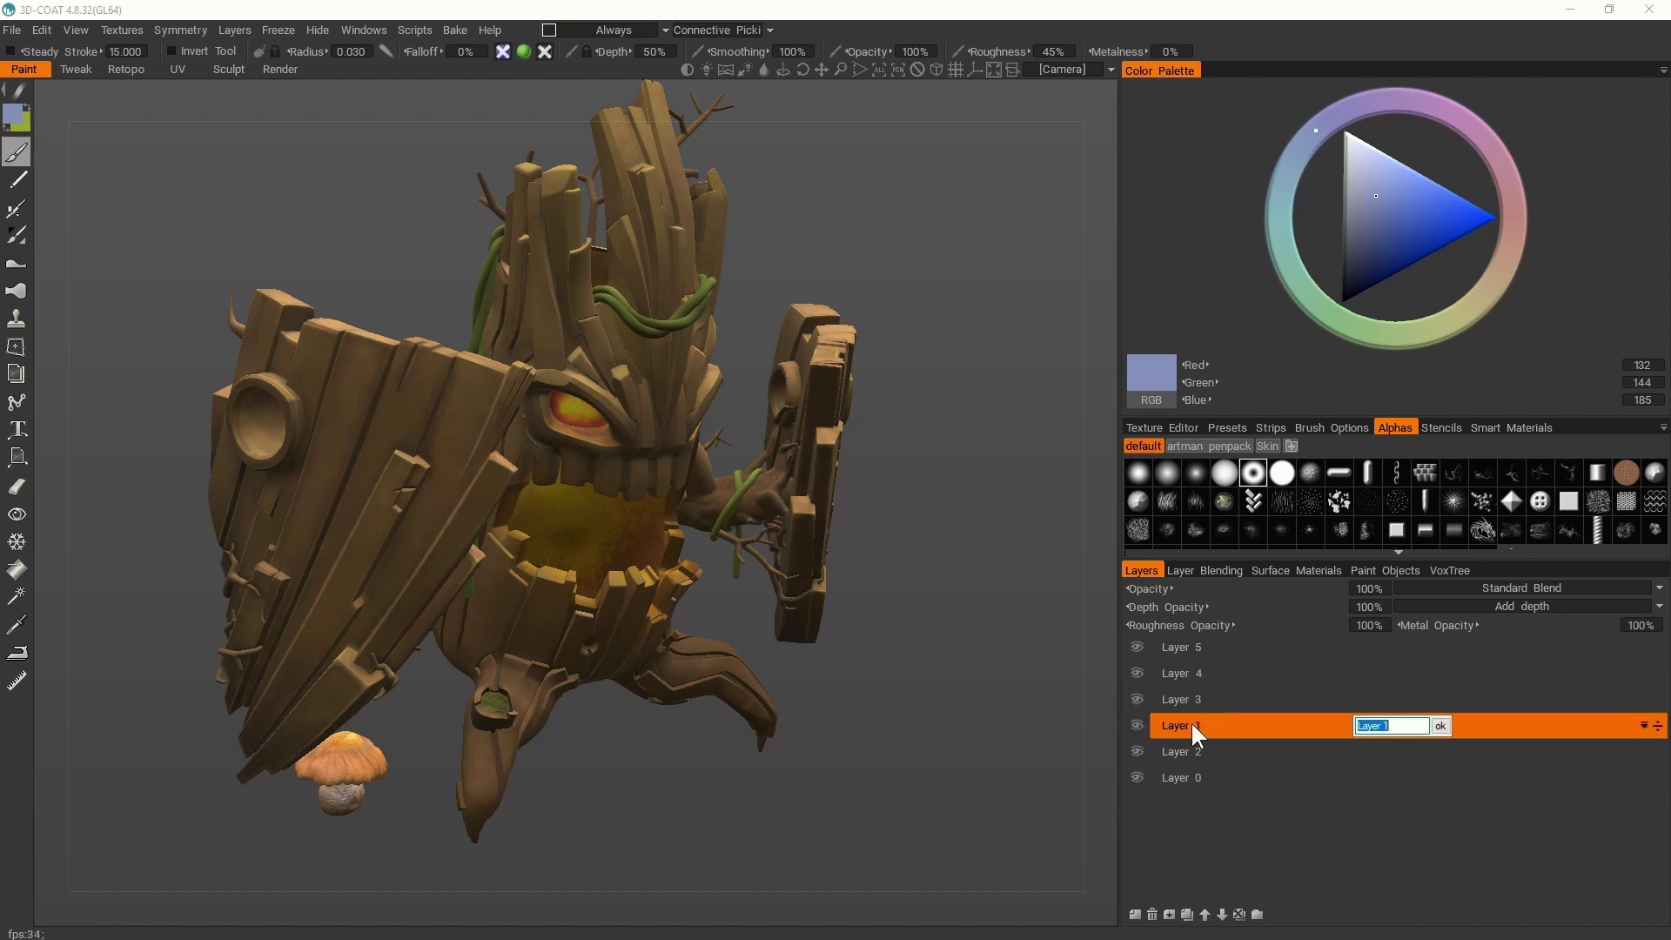
pyautogui.write('Polypaint')
pyautogui.press('Return')
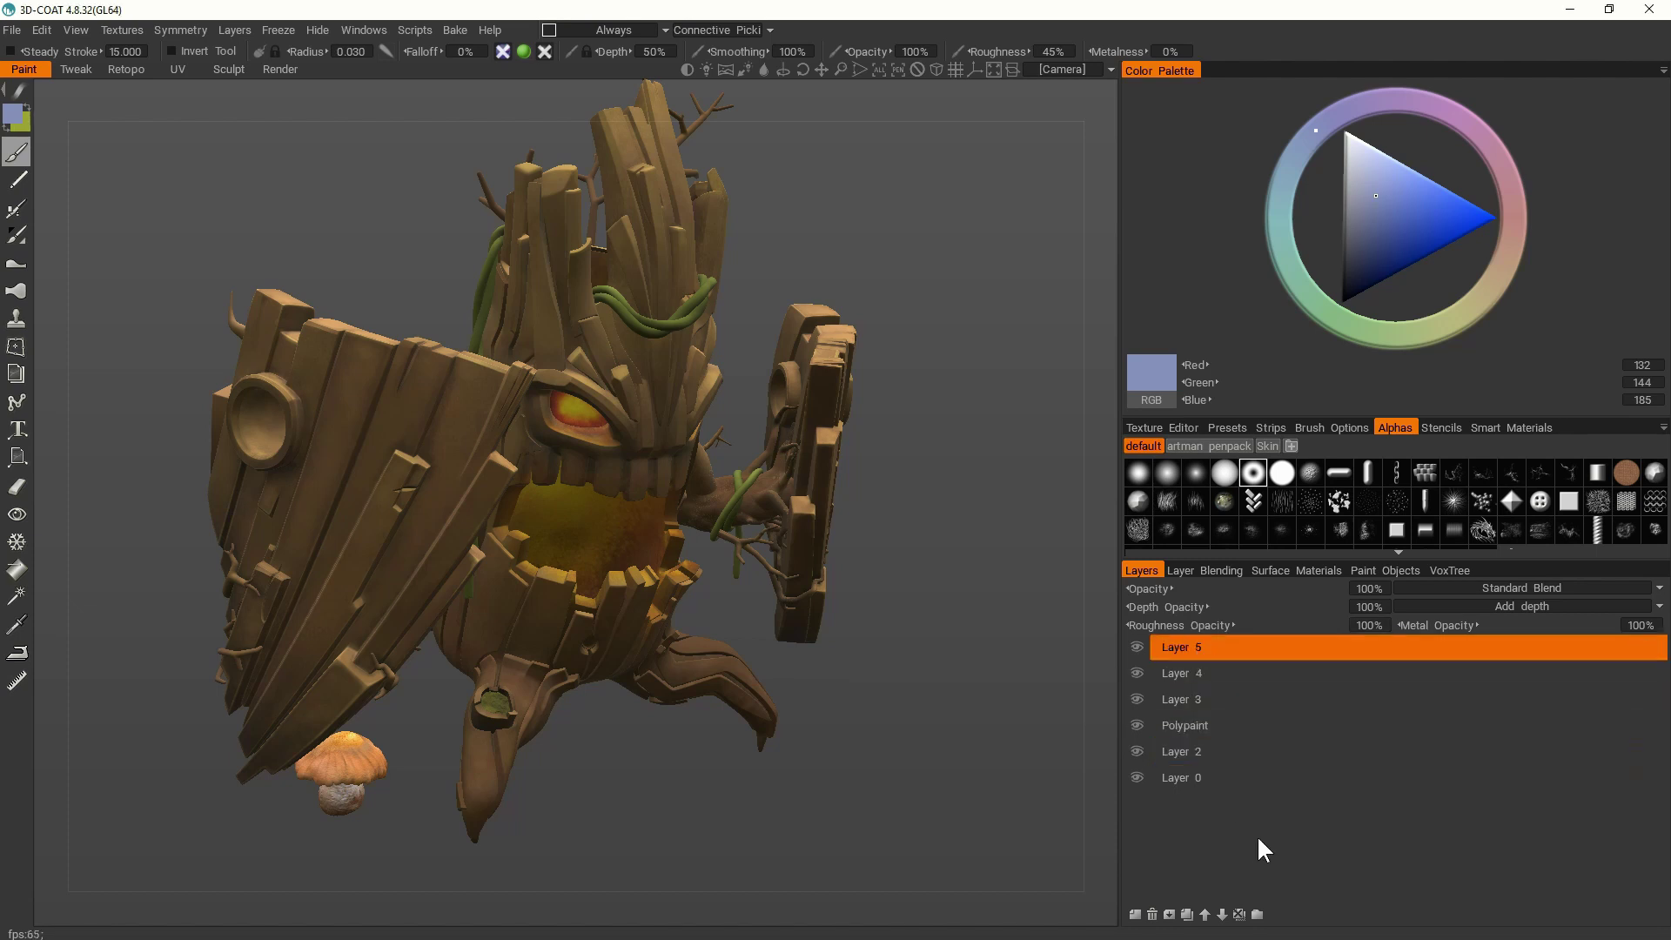
pyautogui.click(1153, 916)
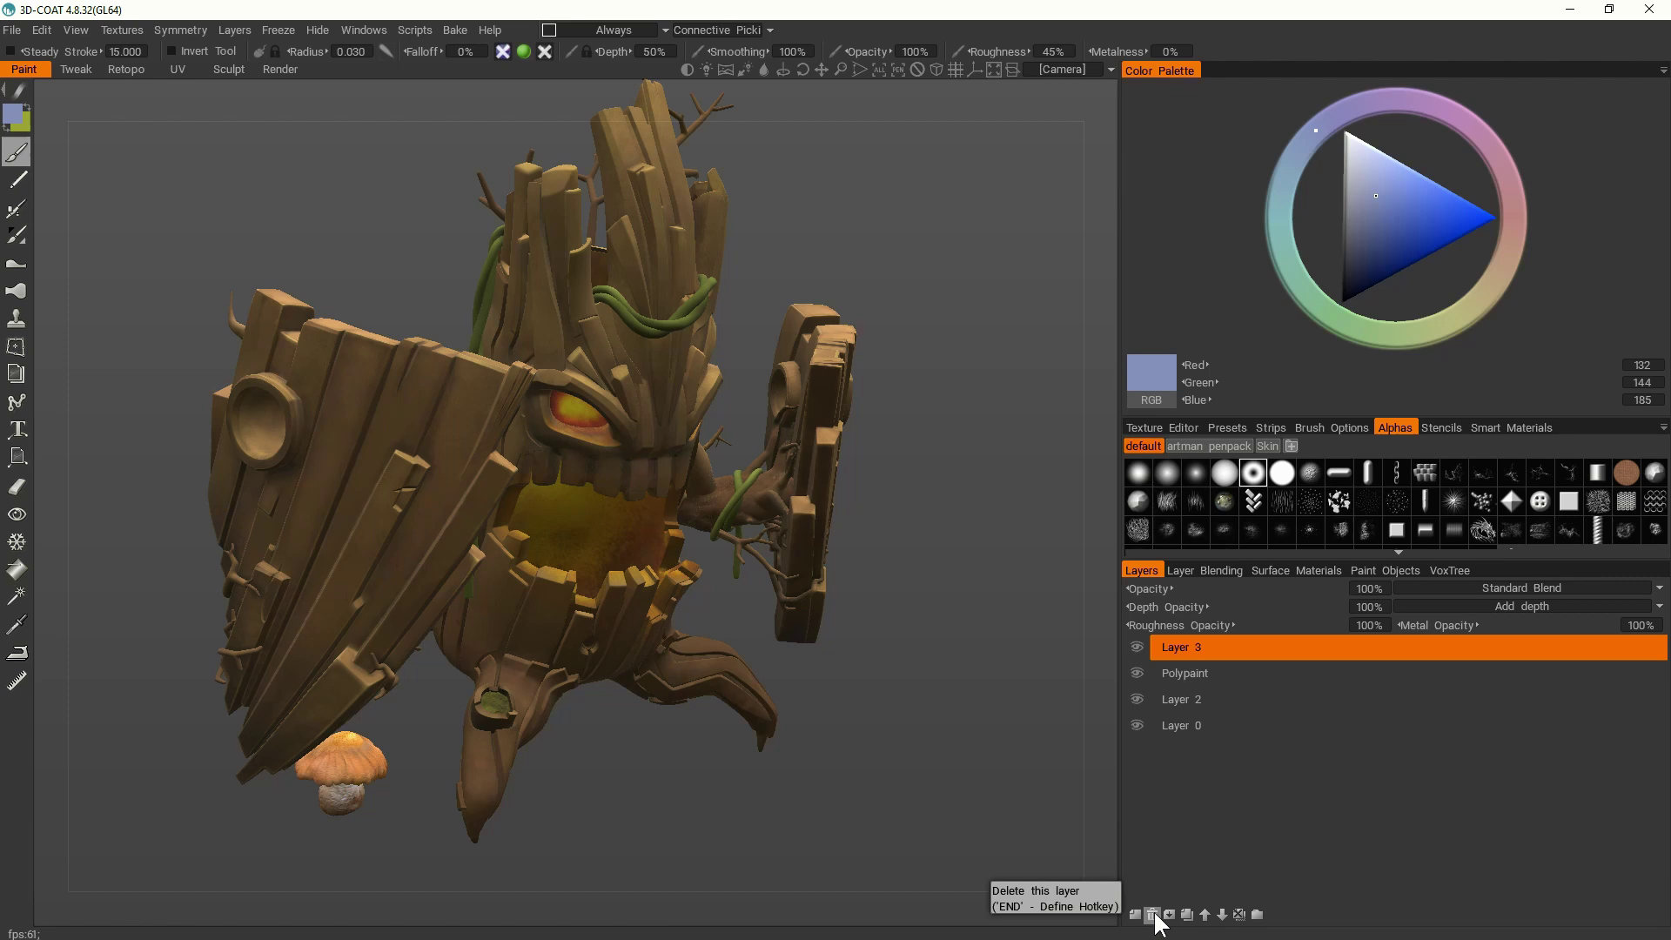
pyautogui.click(1153, 916)
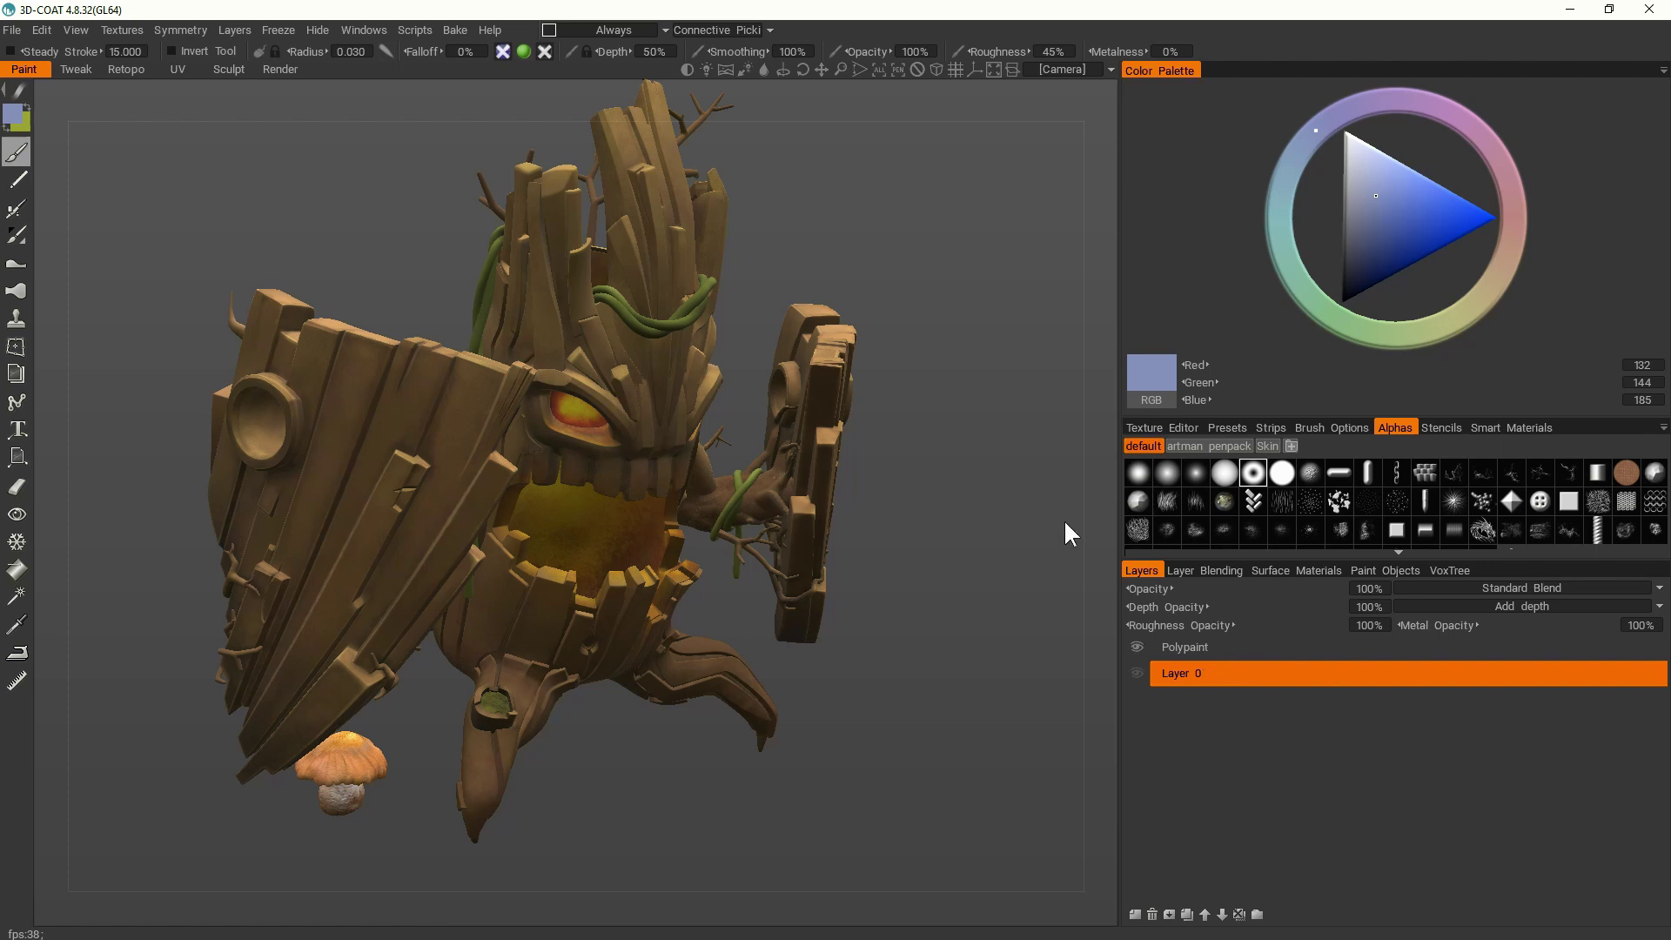
# Step: Hide the Polypaint layer and fill a new layer entirely with the current blue (RGB 132, 144, 185)
pyautogui.click(1134, 645)
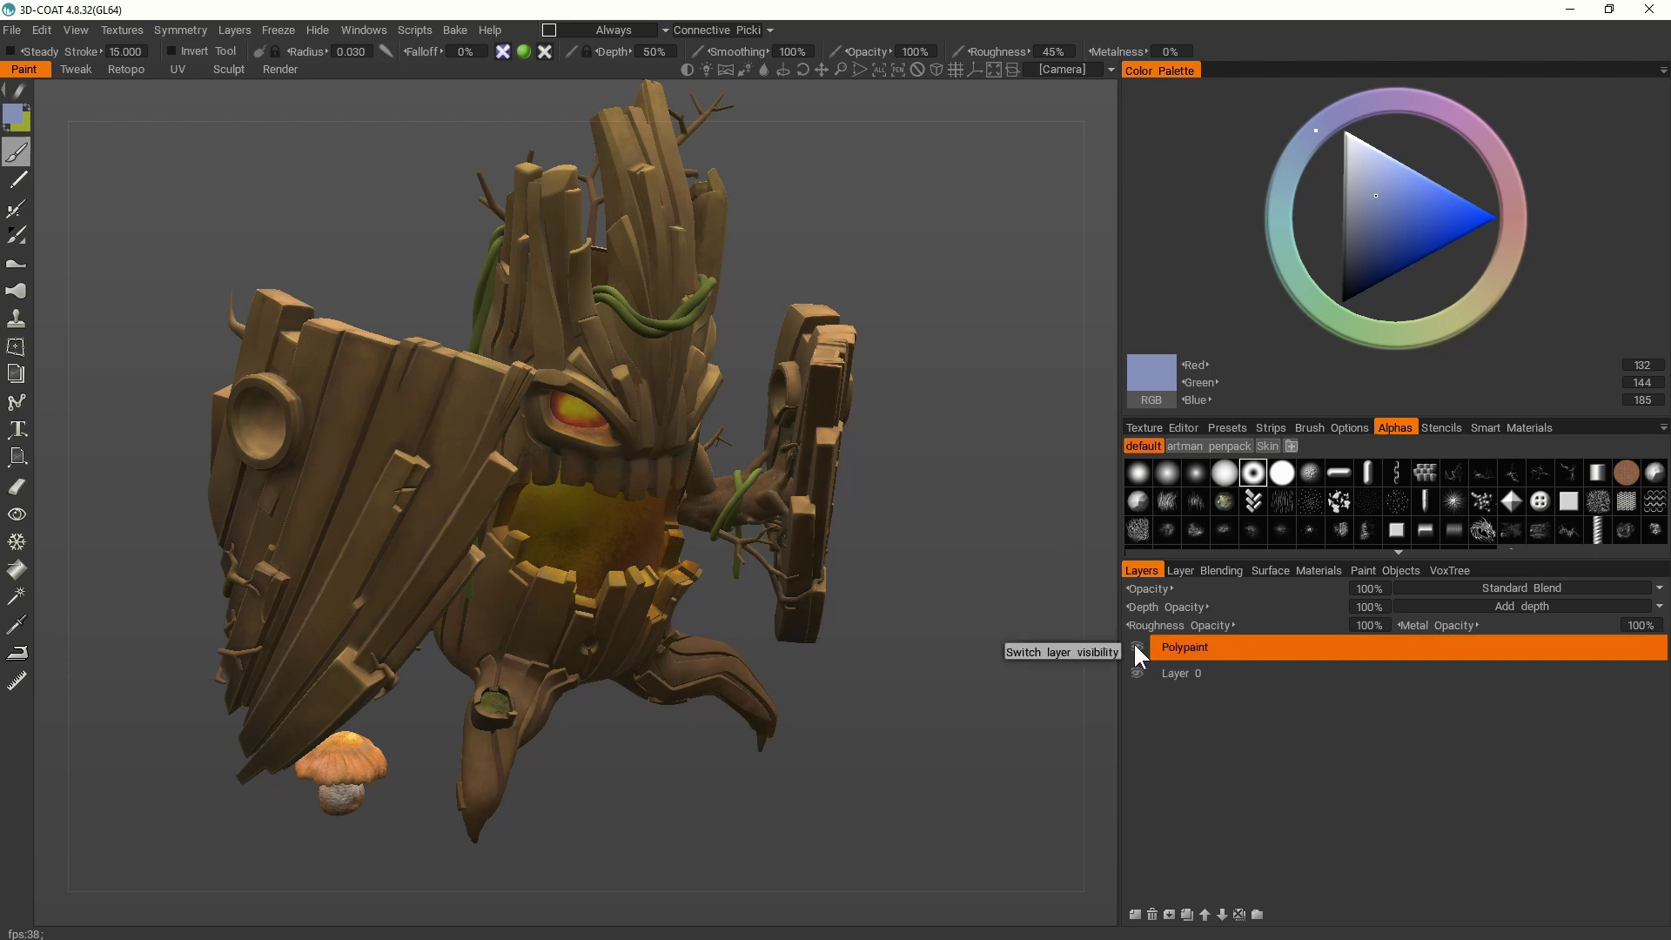
pyautogui.click(1134, 914)
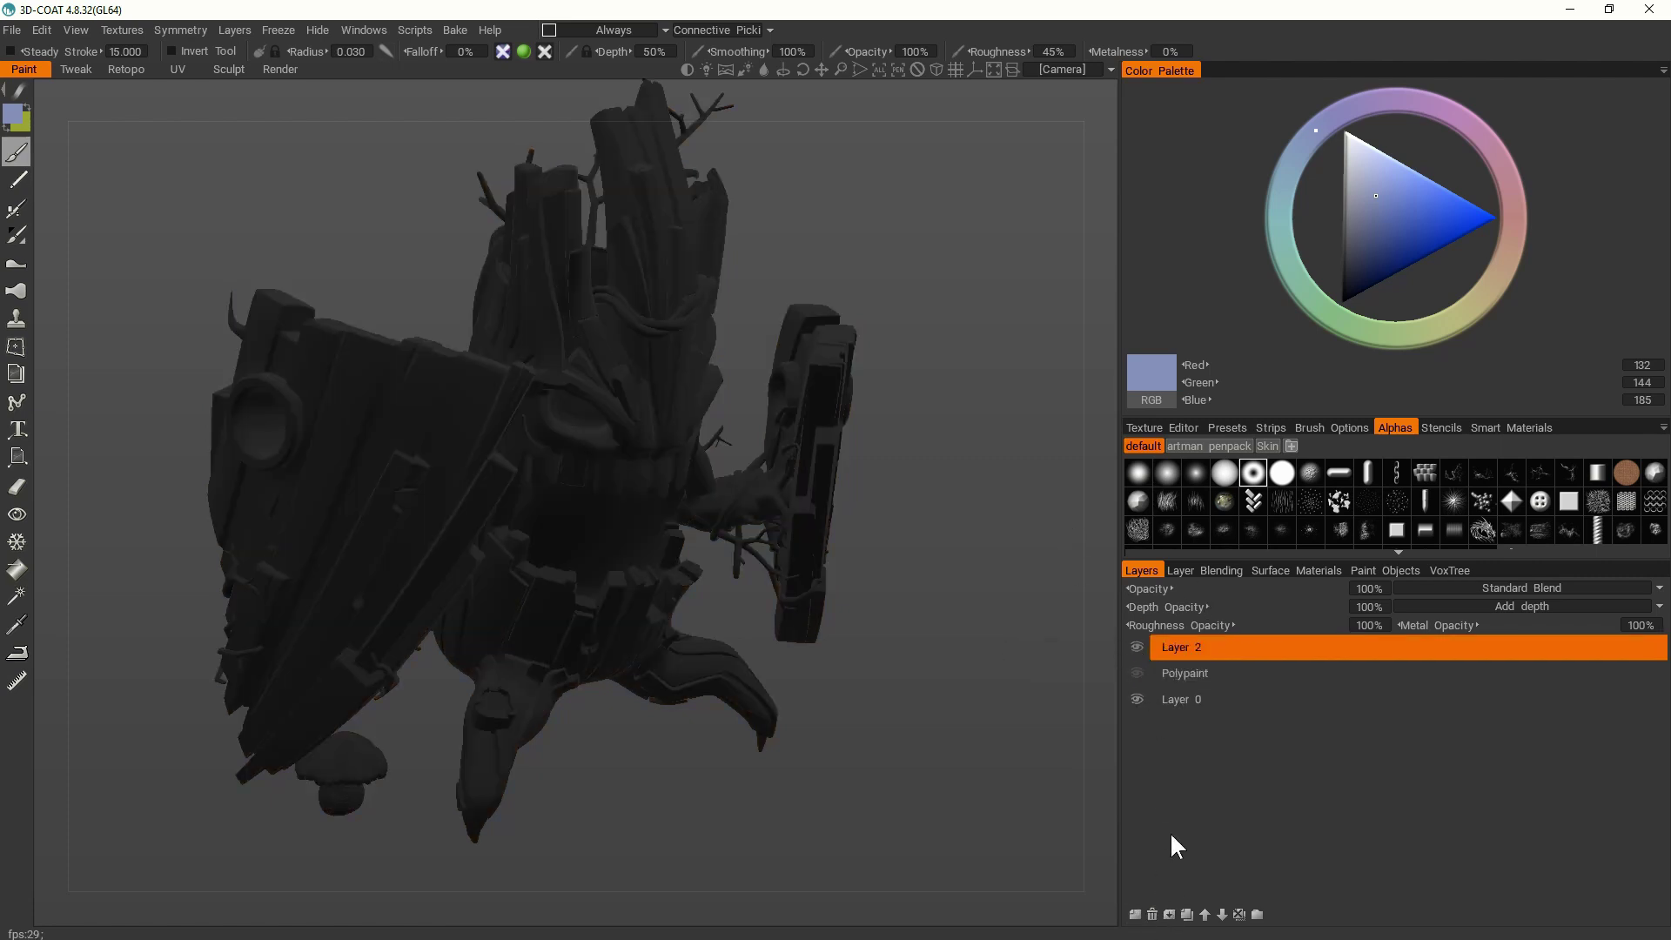
pyautogui.moveTo(305, 30)
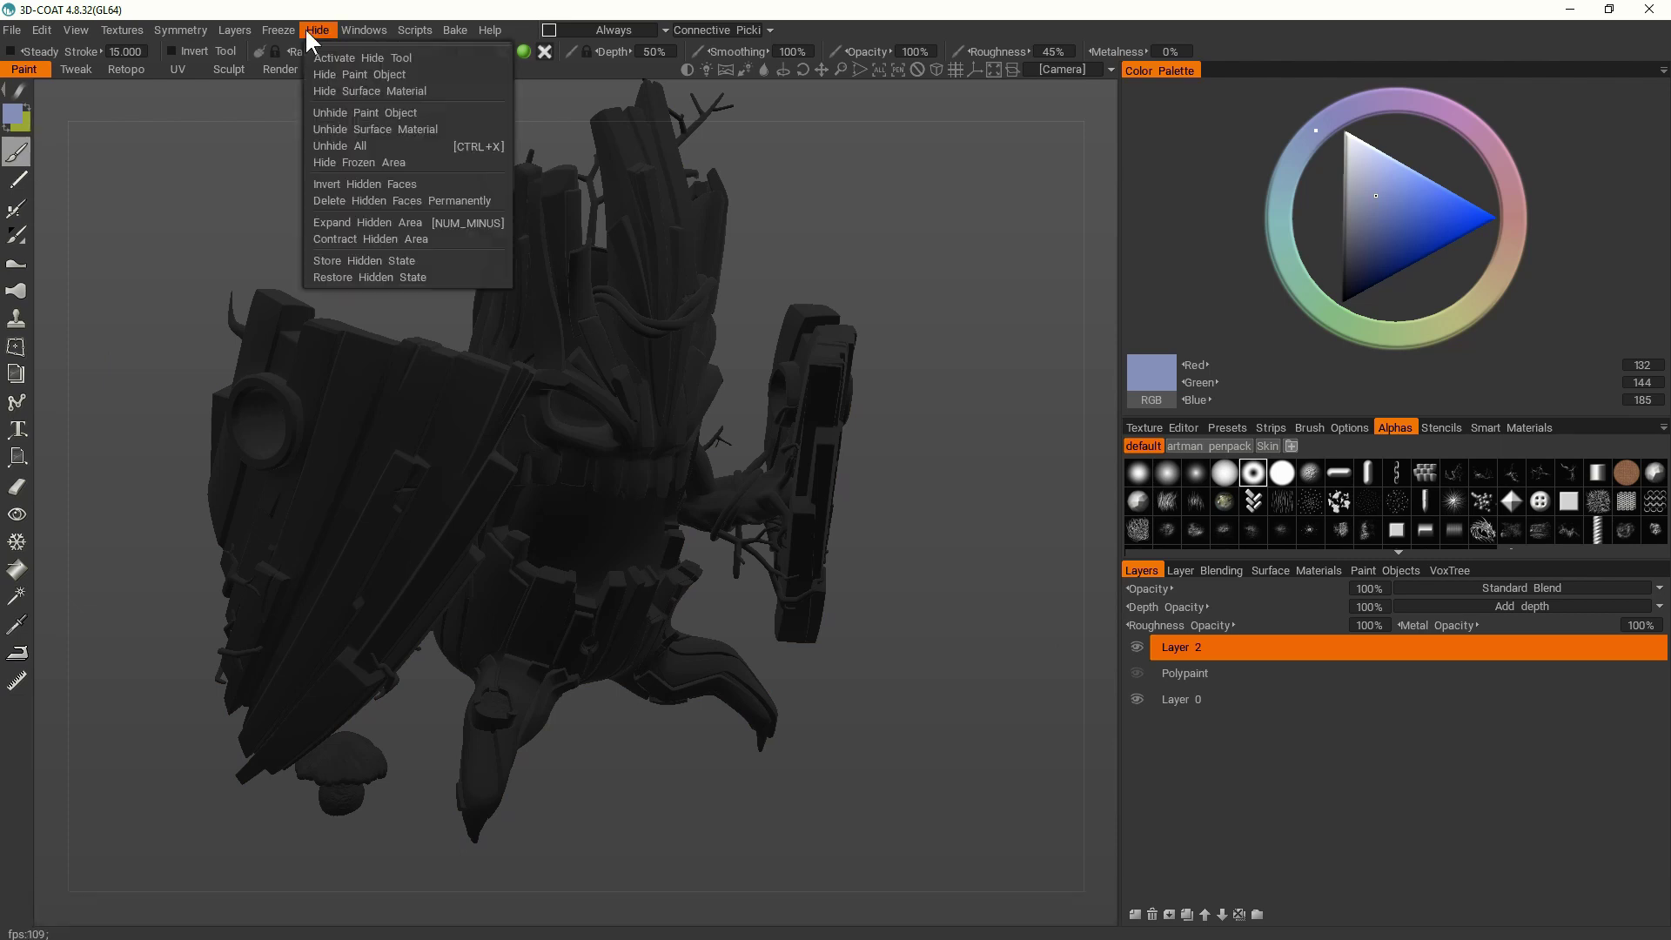
pyautogui.click(228, 29)
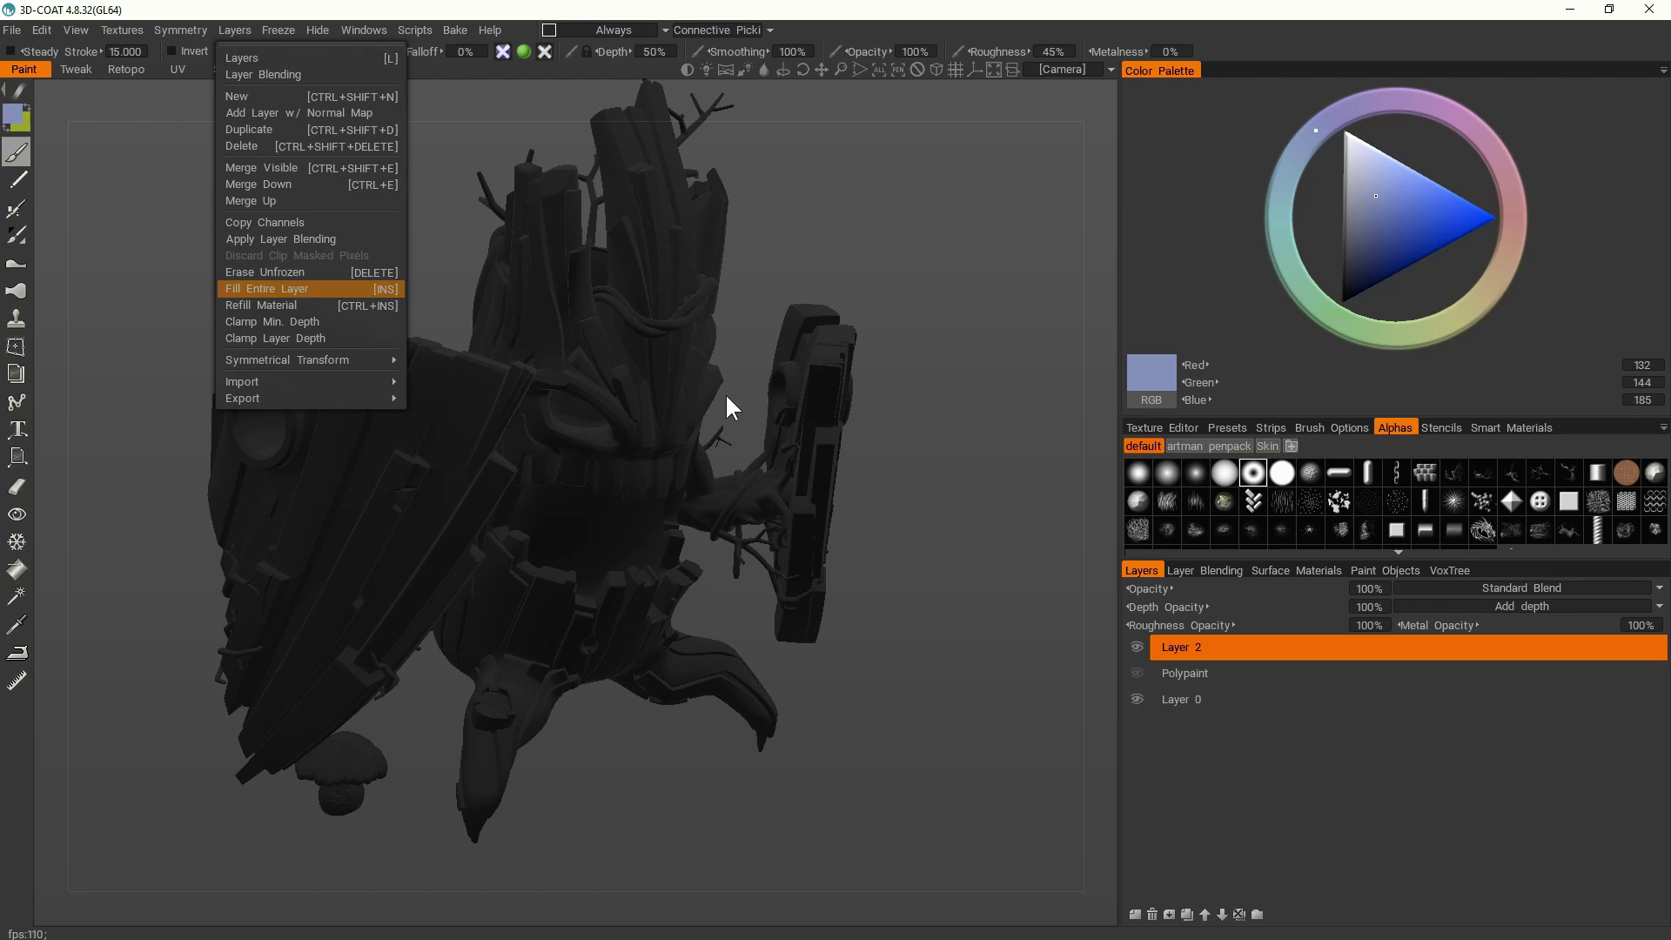
pyautogui.press('Return')
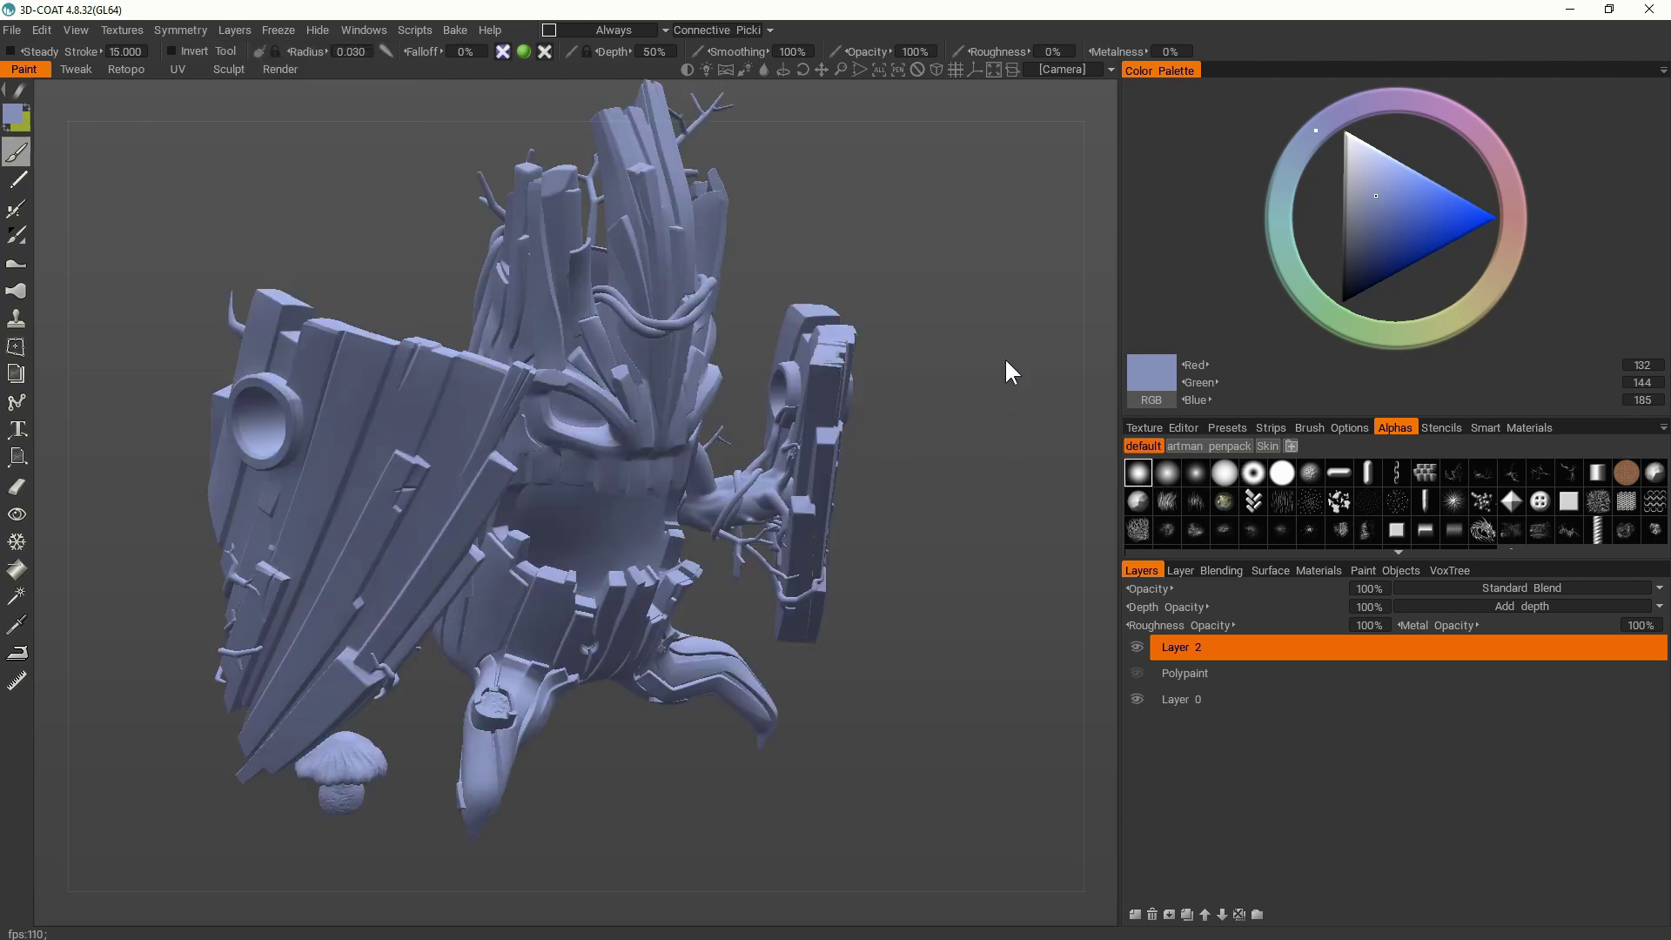
# Step: Calculate the monster's curvature with the samples count set to 2048
pyautogui.moveTo(944, 261); pyautogui.dragTo(836, 261)
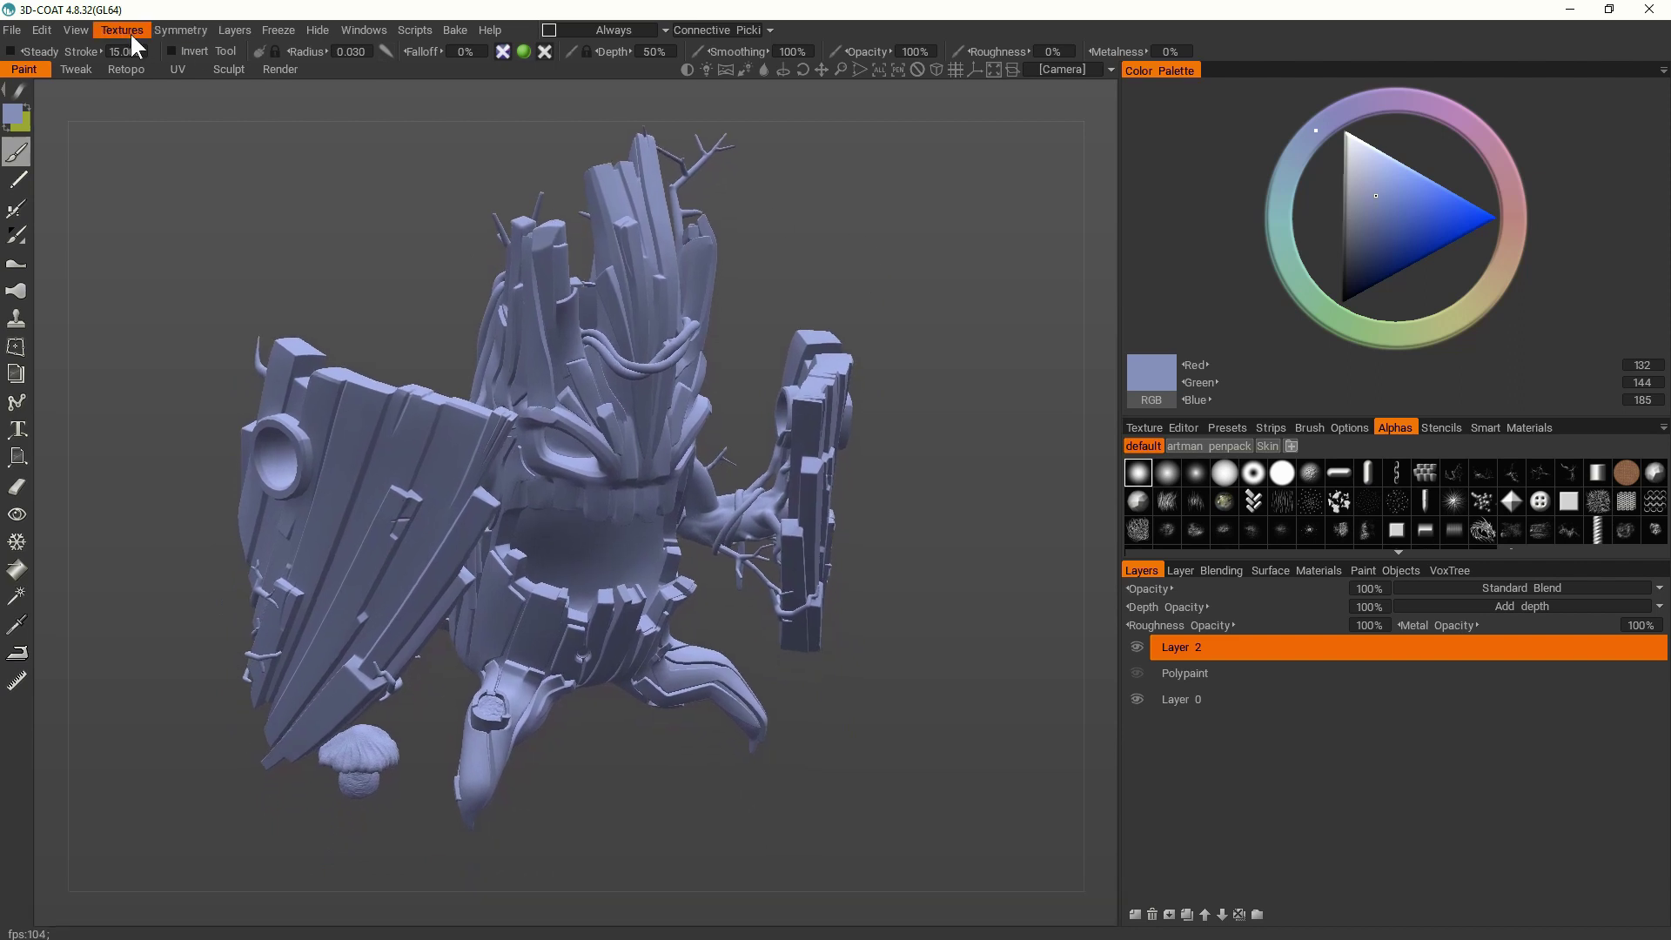
pyautogui.click(123, 29)
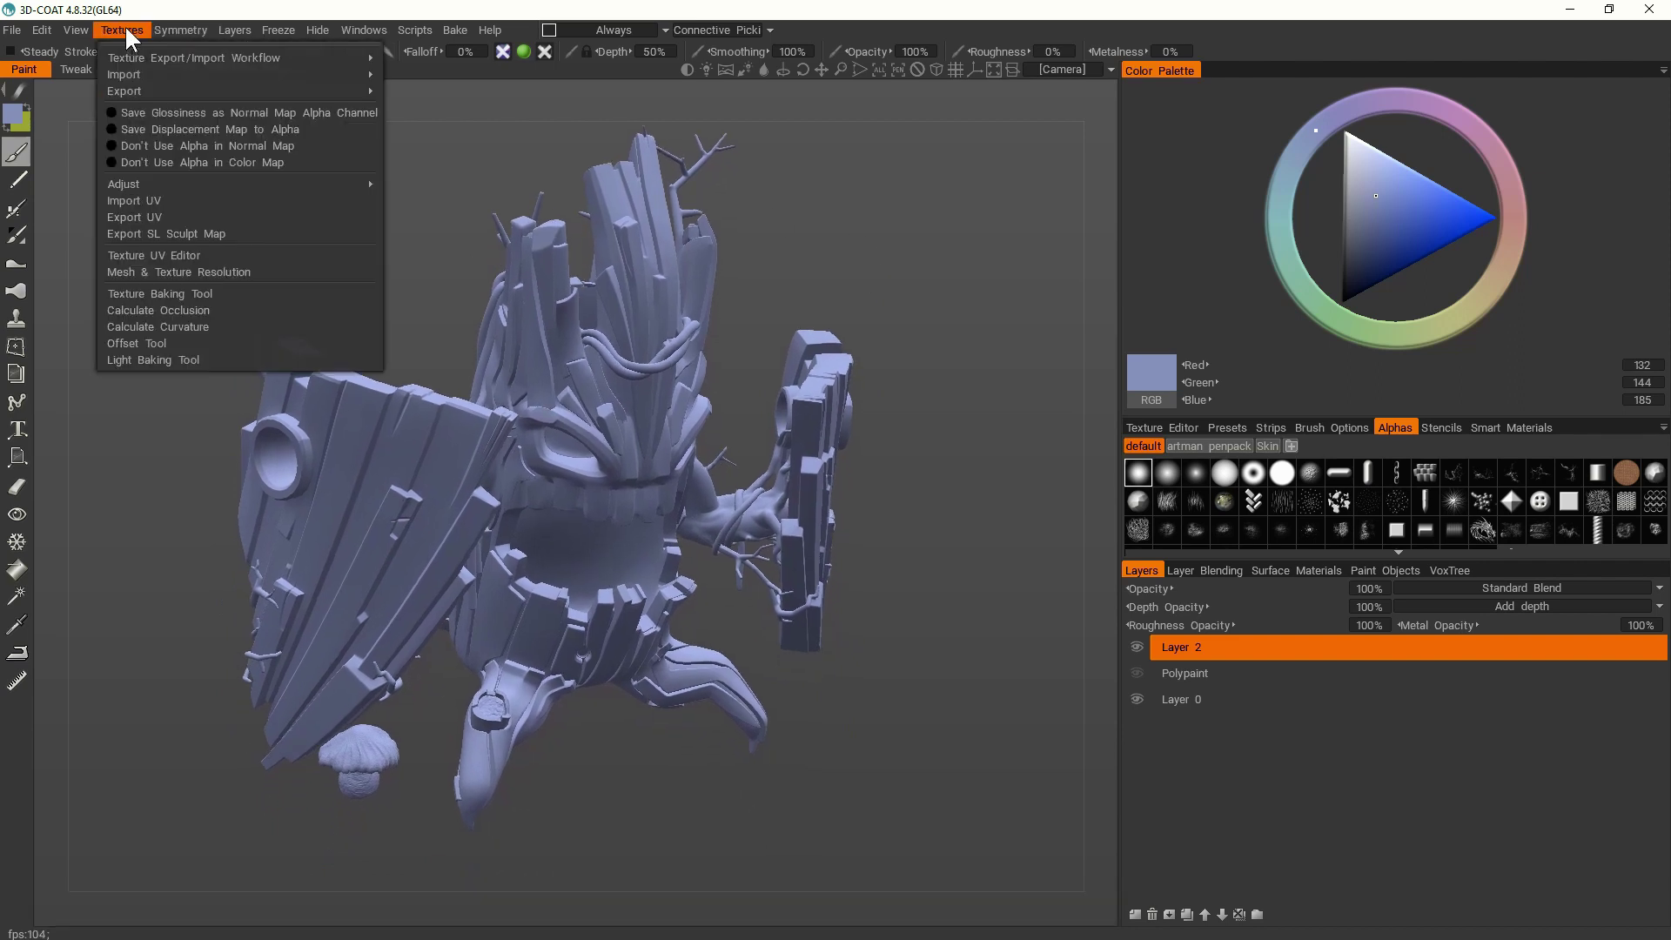
pyautogui.click(189, 326)
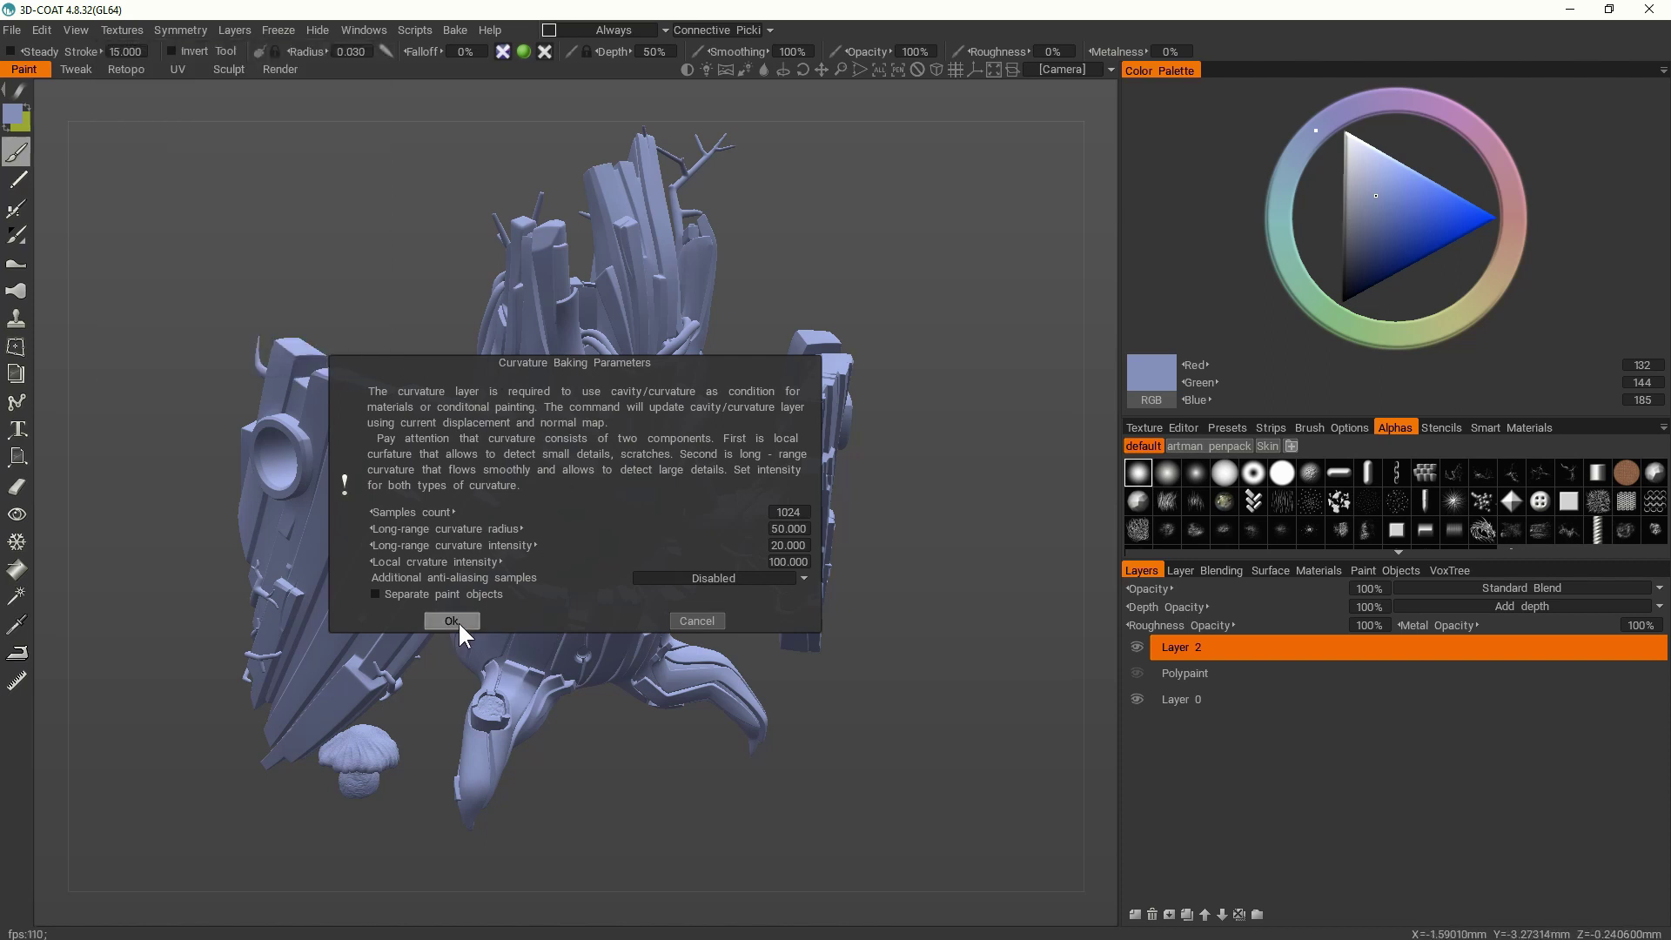
pyautogui.click(790, 512)
pyautogui.write('2')
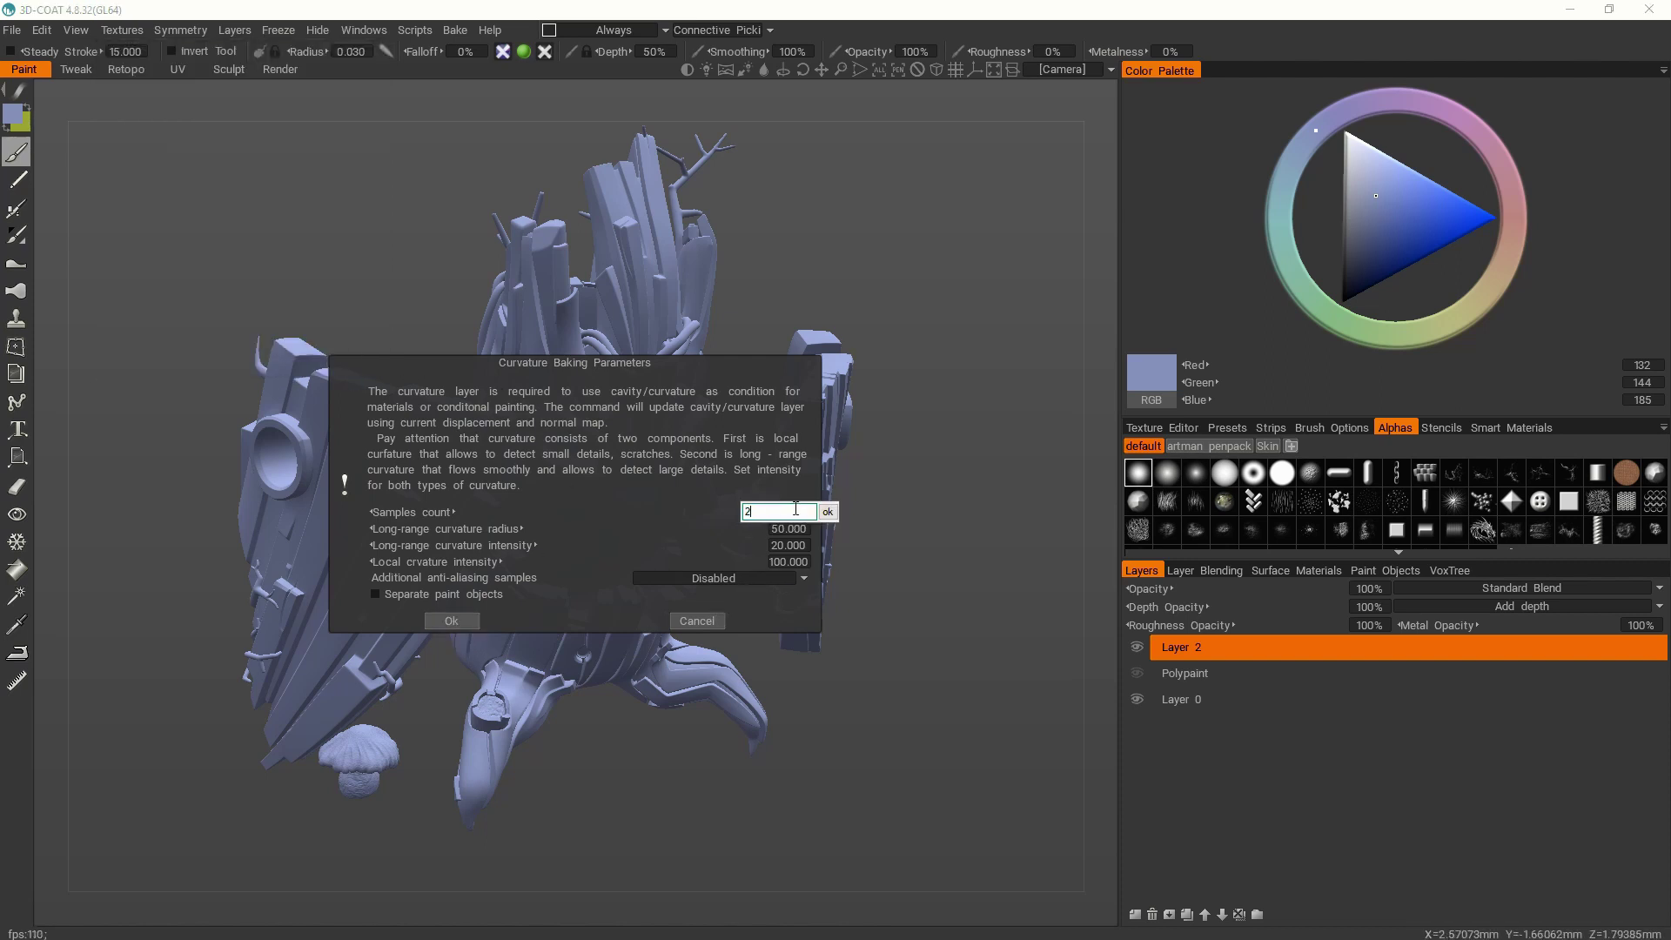
pyautogui.write('048')
pyautogui.press('Return')
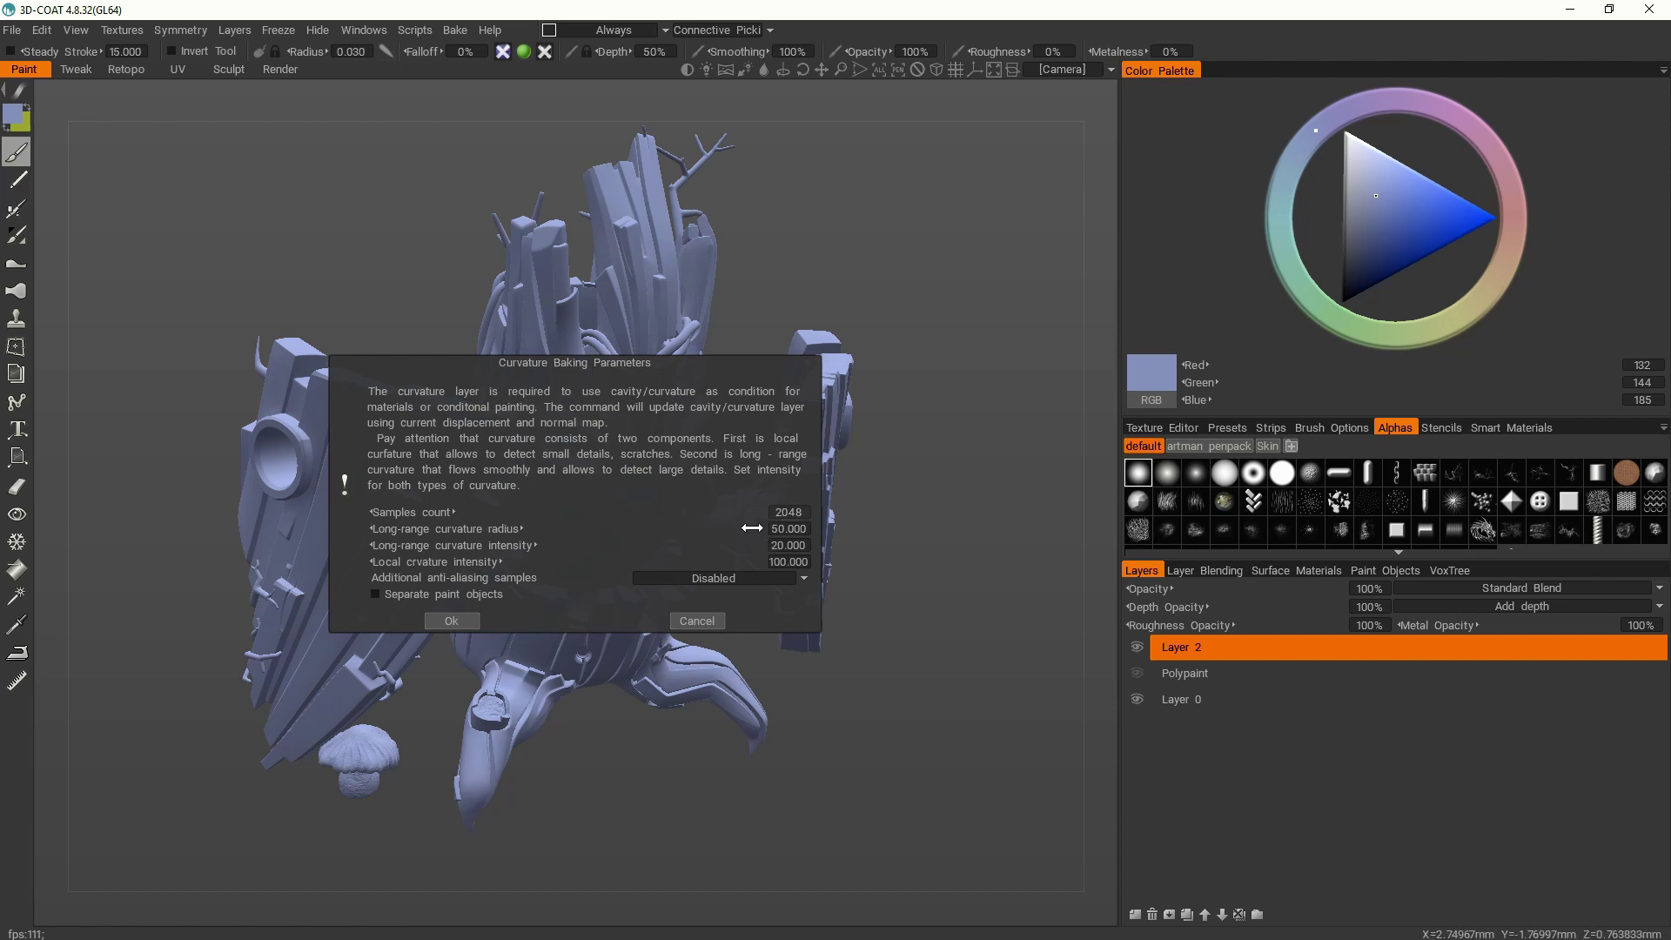
pyautogui.click(452, 621)
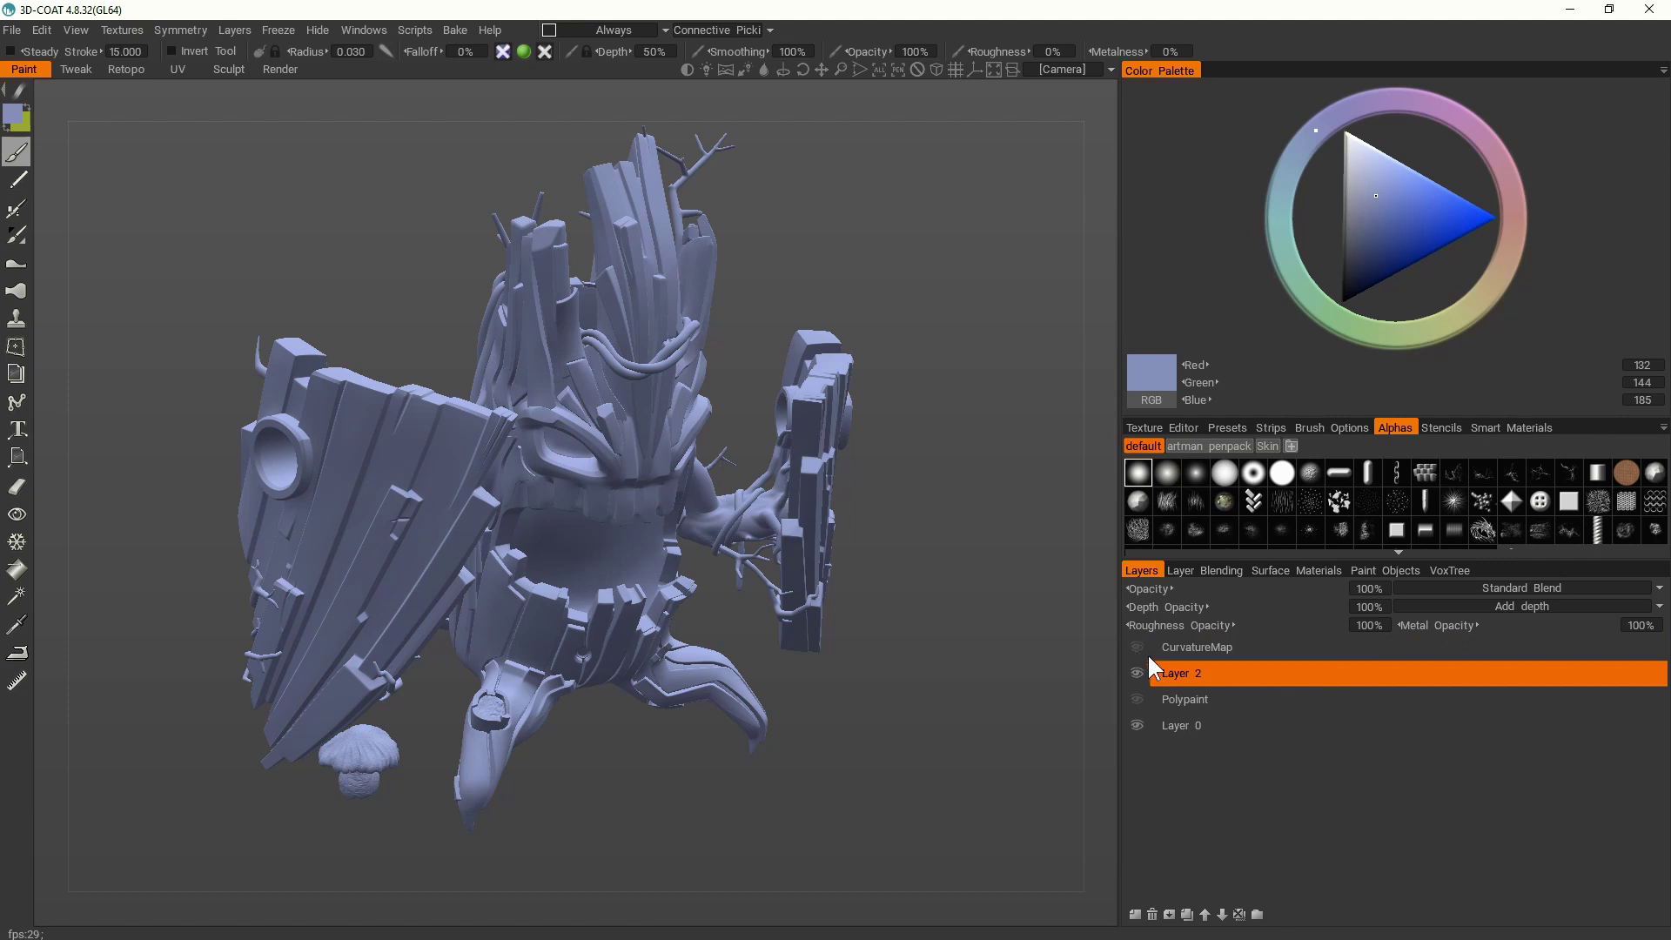
# Step: Make the CurvatureMap layer visible, blend it with Modulate2X at 100% opacity, and examine the edge highlights on the planks
pyautogui.click(1201, 647)
pyautogui.click(1522, 588)
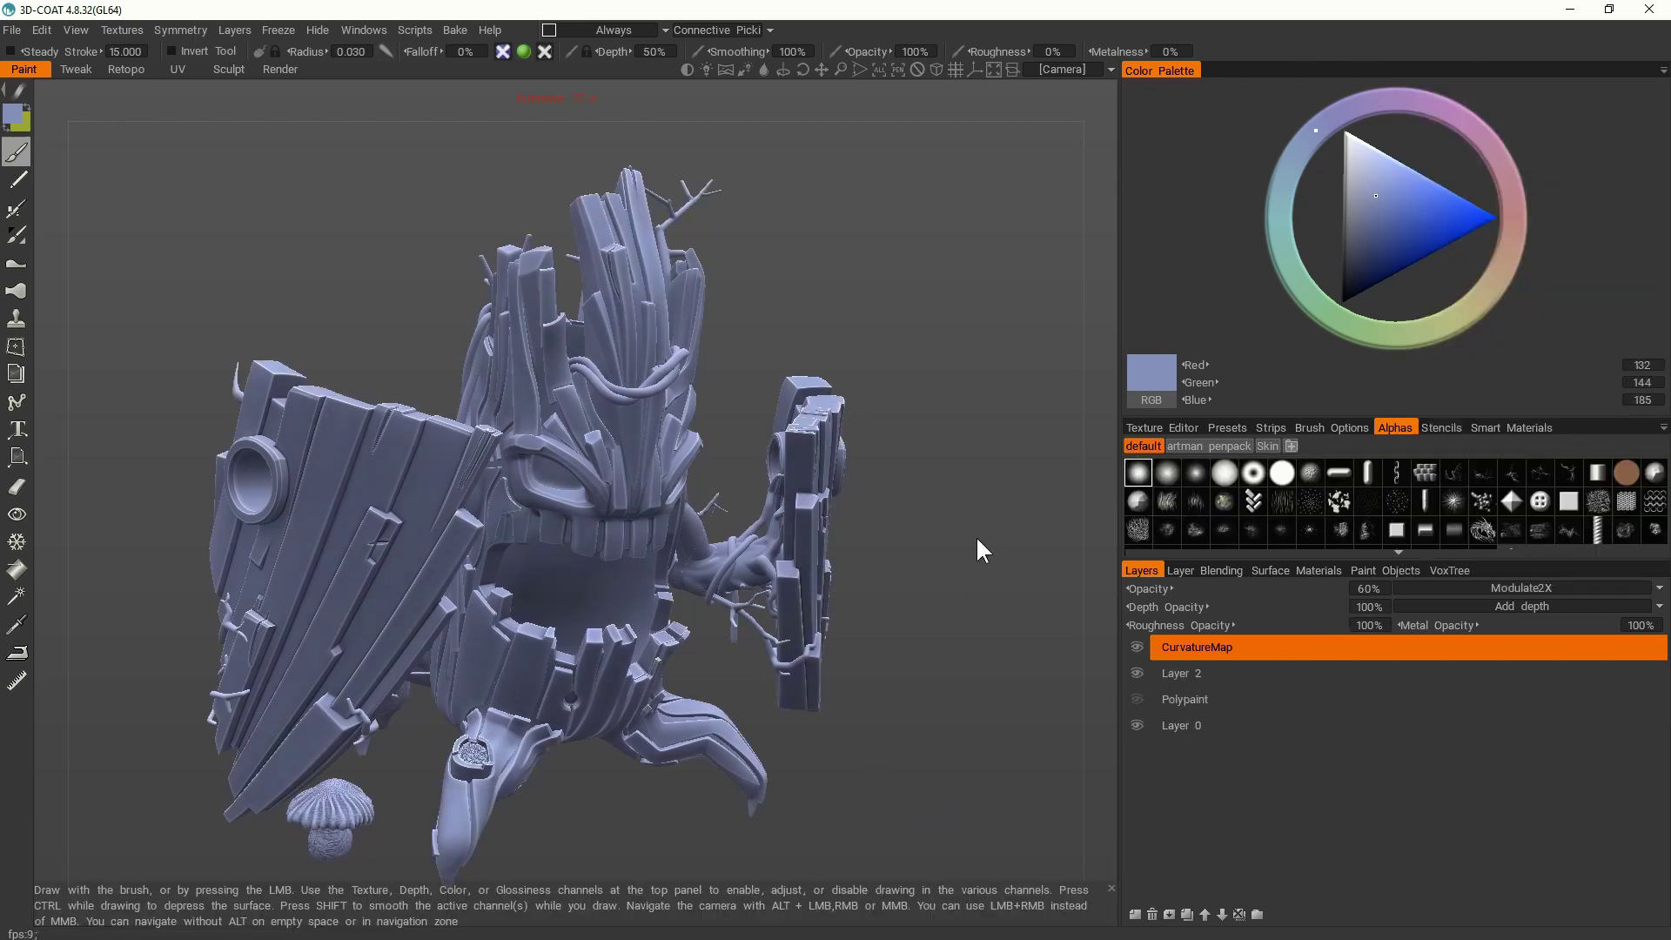
pyautogui.moveTo(978, 537); pyautogui.dragTo(960, 504)
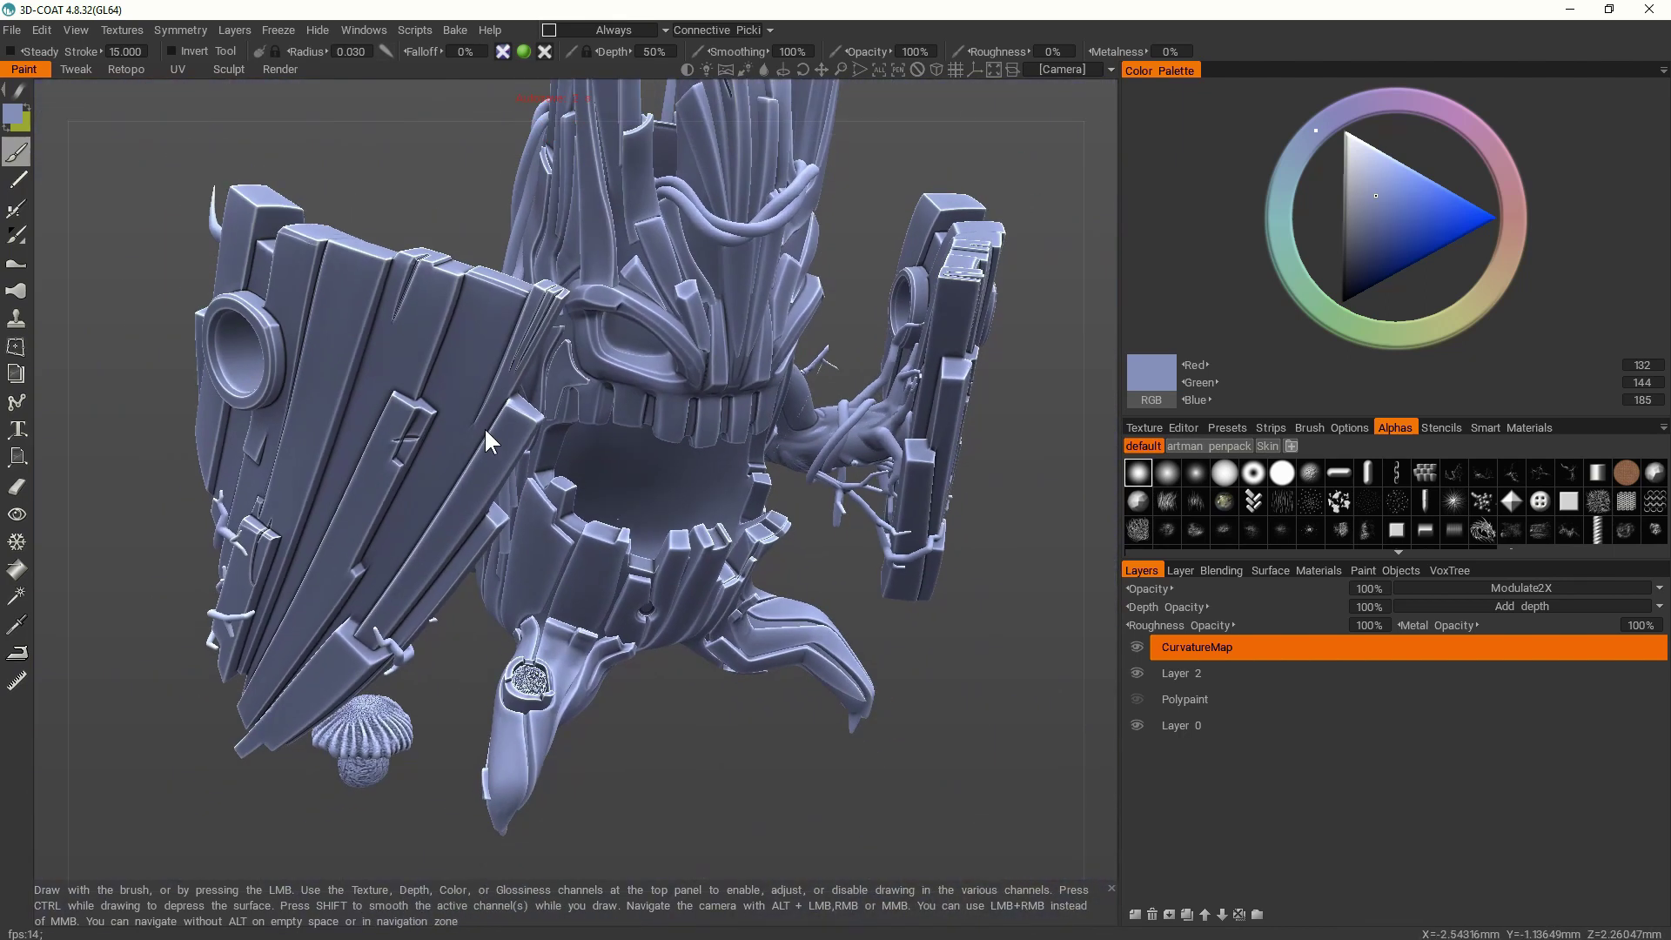
pyautogui.keyDown('alt'); pyautogui.moveTo(532, 390); pyautogui.dragTo(652, 461); pyautogui.keyUp('alt')
pyautogui.keyDown('alt'); pyautogui.moveTo(653, 462); pyautogui.dragTo(501, 398, button='right'); pyautogui.keyUp('alt')
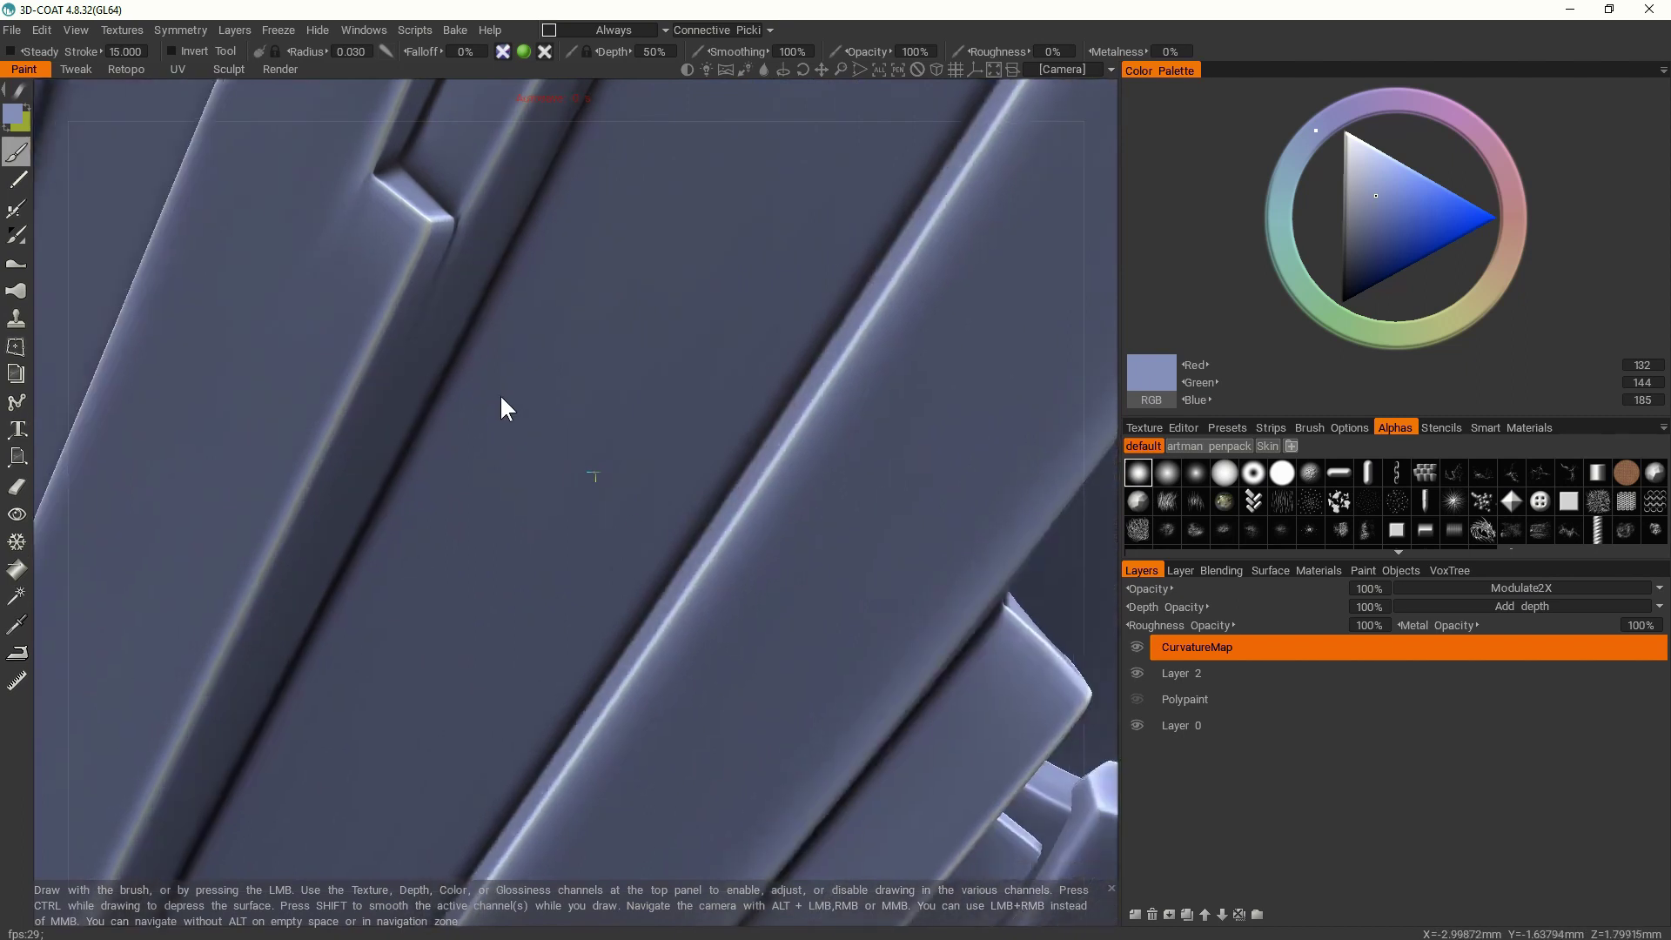
pyautogui.moveTo(461, 305)
pyautogui.keyDown('alt'); pyautogui.mouseDown(button='middle')
pyautogui.moveTo(519, 403)
pyautogui.moveTo(502, 399)
pyautogui.mouseUp(button='middle'); pyautogui.keyUp('alt')
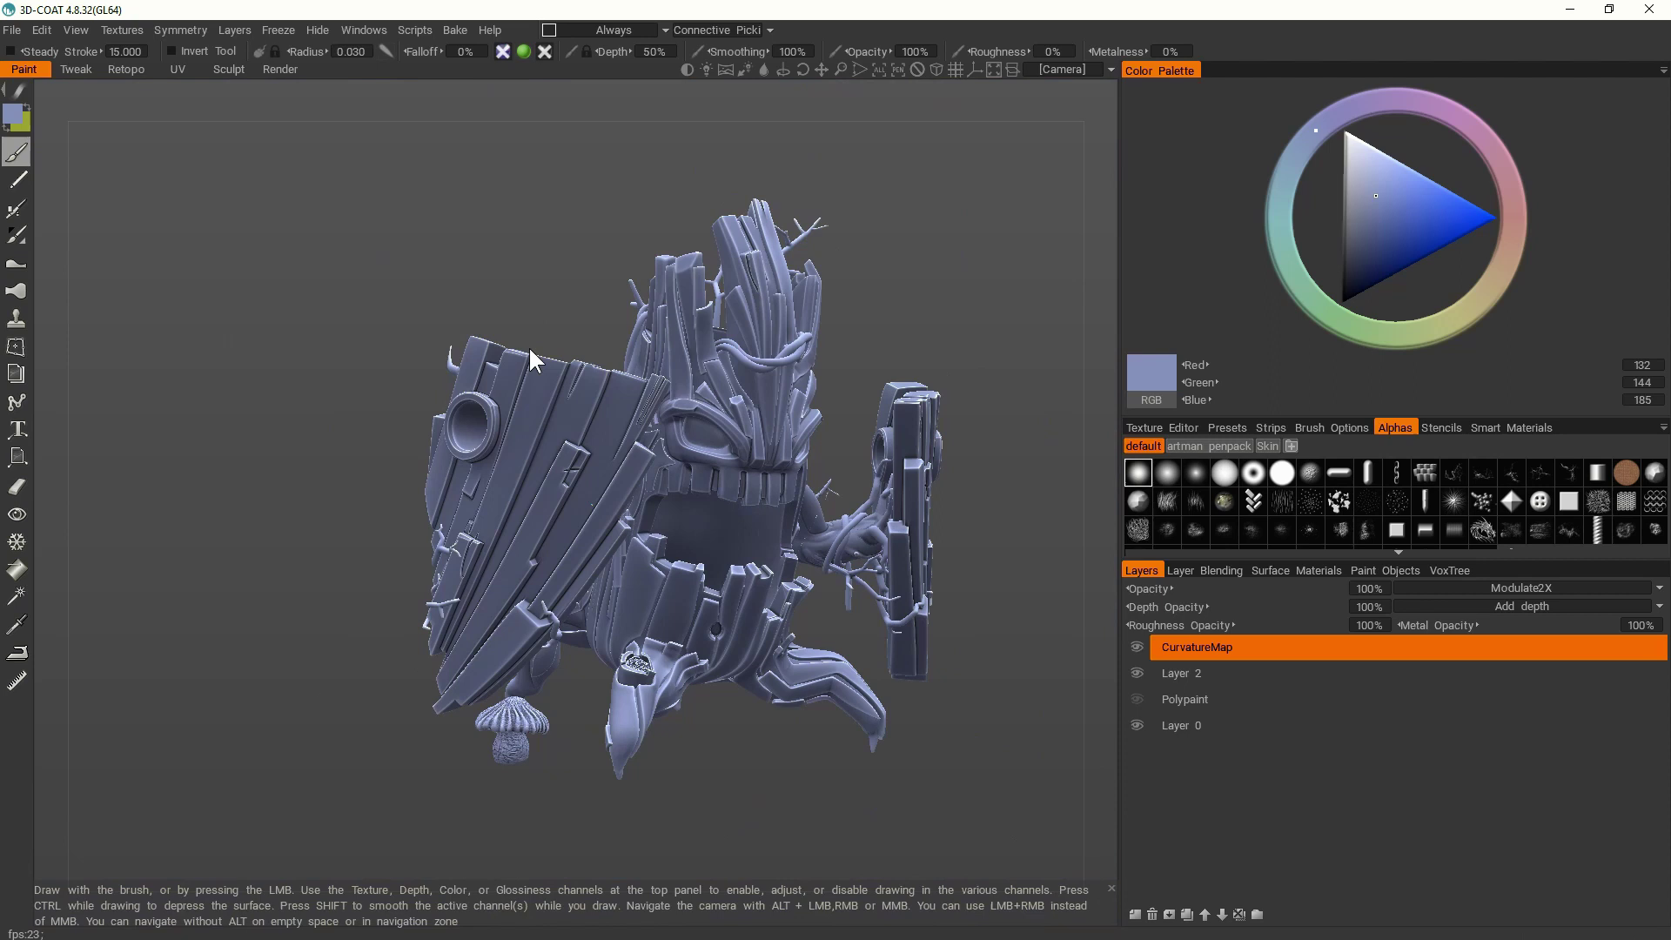
pyautogui.keyDown('alt'); pyautogui.moveTo(773, 500); pyautogui.dragTo(740, 523); pyautogui.keyUp('alt')
pyautogui.keyDown('alt'); pyautogui.moveTo(740, 523); pyautogui.dragTo(704, 466, button='middle'); pyautogui.keyUp('alt')
pyautogui.keyDown('alt'); pyautogui.moveTo(703, 467); pyautogui.dragTo(771, 567, button='right'); pyautogui.keyUp('alt')
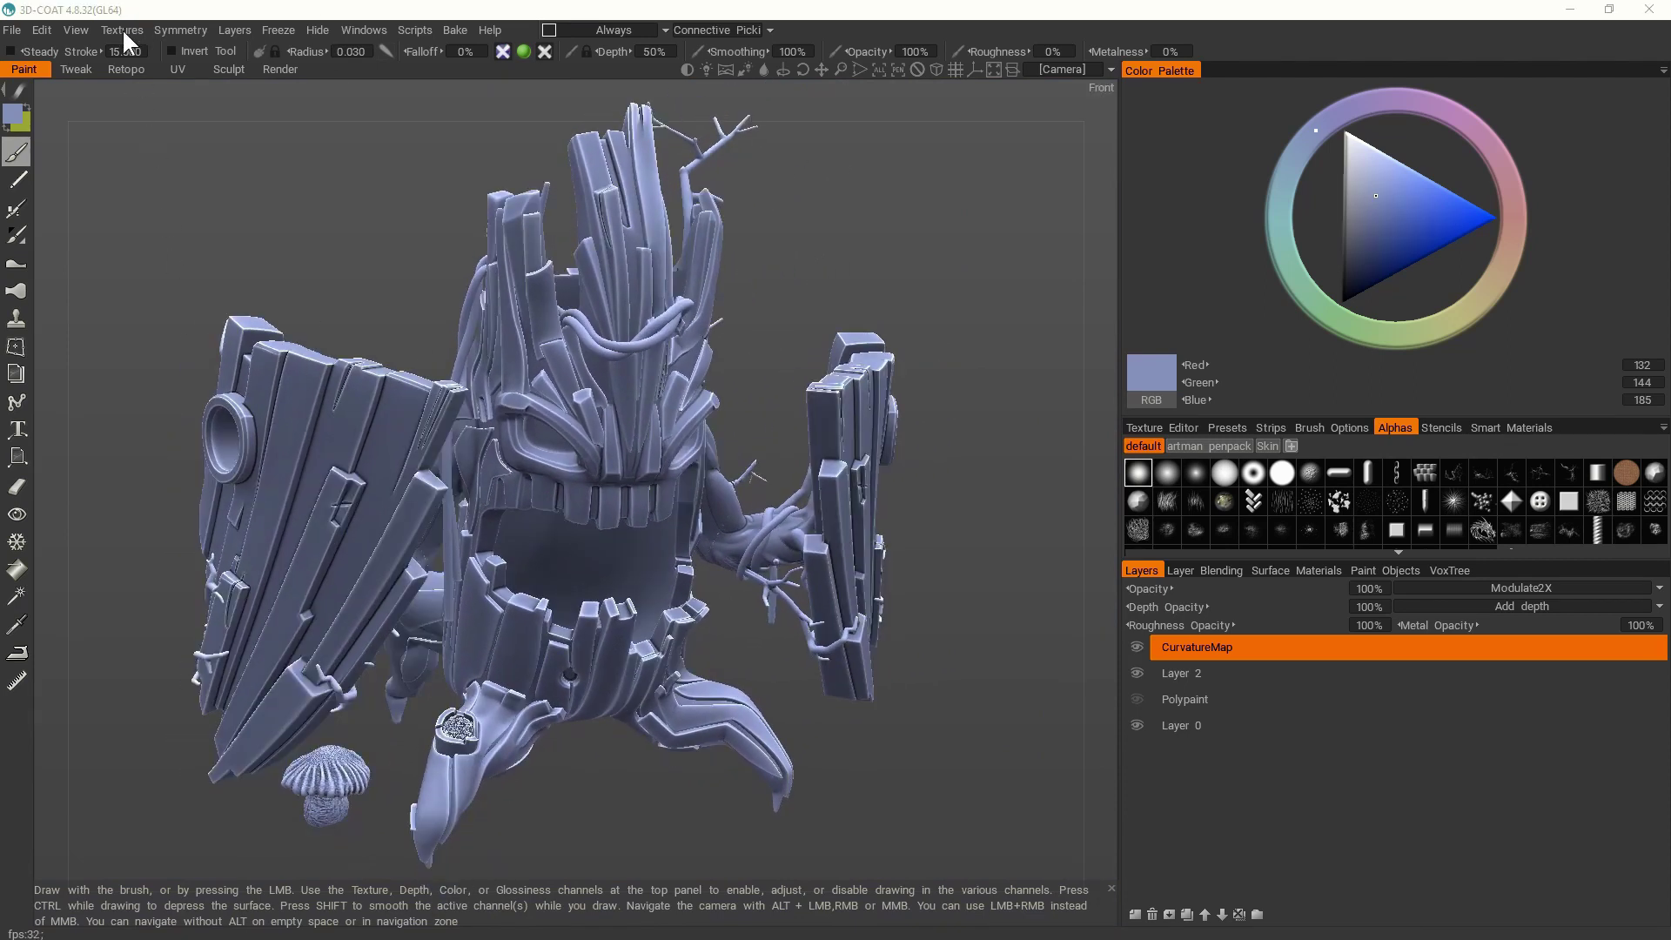
# Step: Calculate ambient occlusion into a new layer with 2048 sphere lights and set the AmbientOcclusion layer's blending to Multiply
pyautogui.click(124, 35)
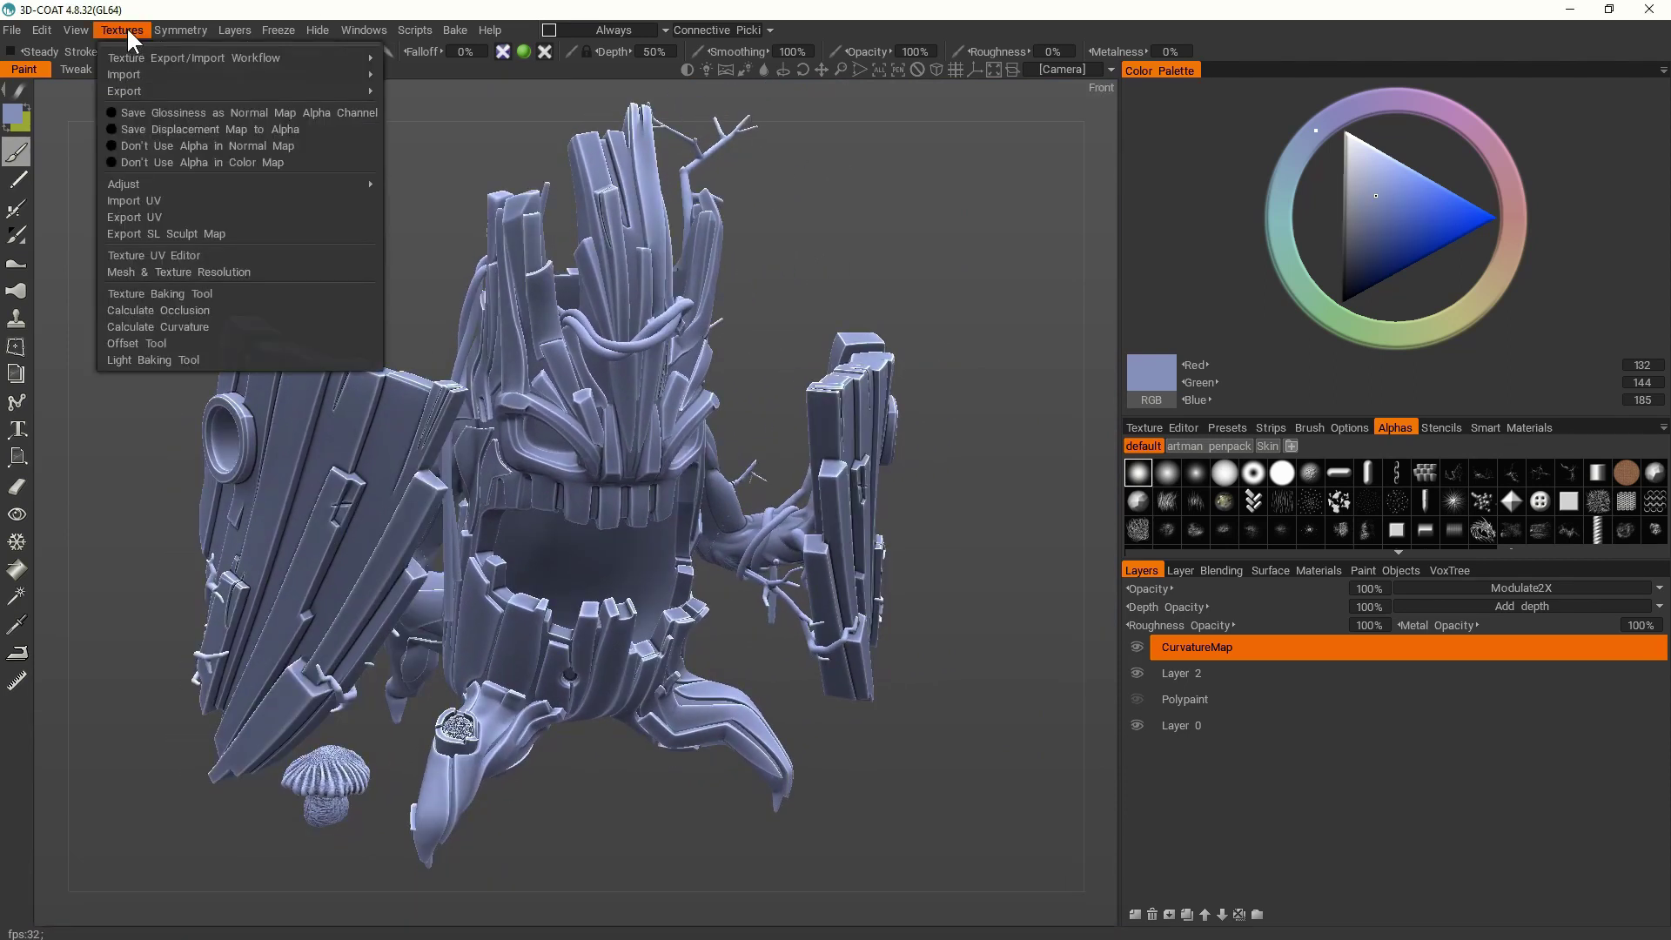
pyautogui.click(160, 308)
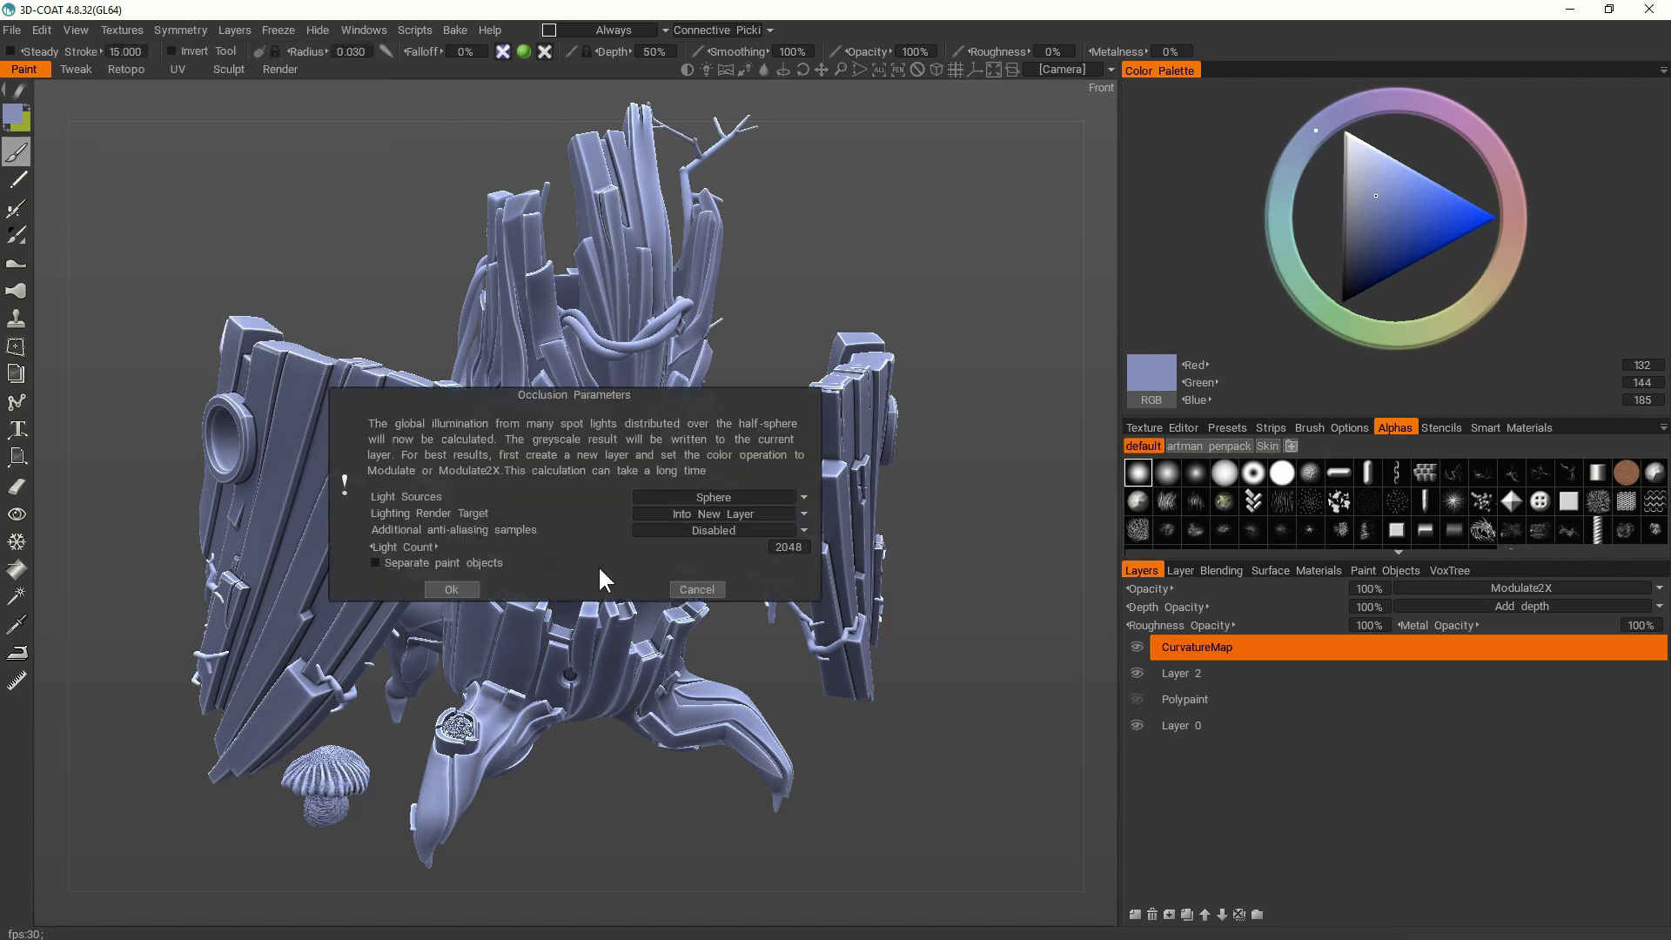
pyautogui.click(450, 589)
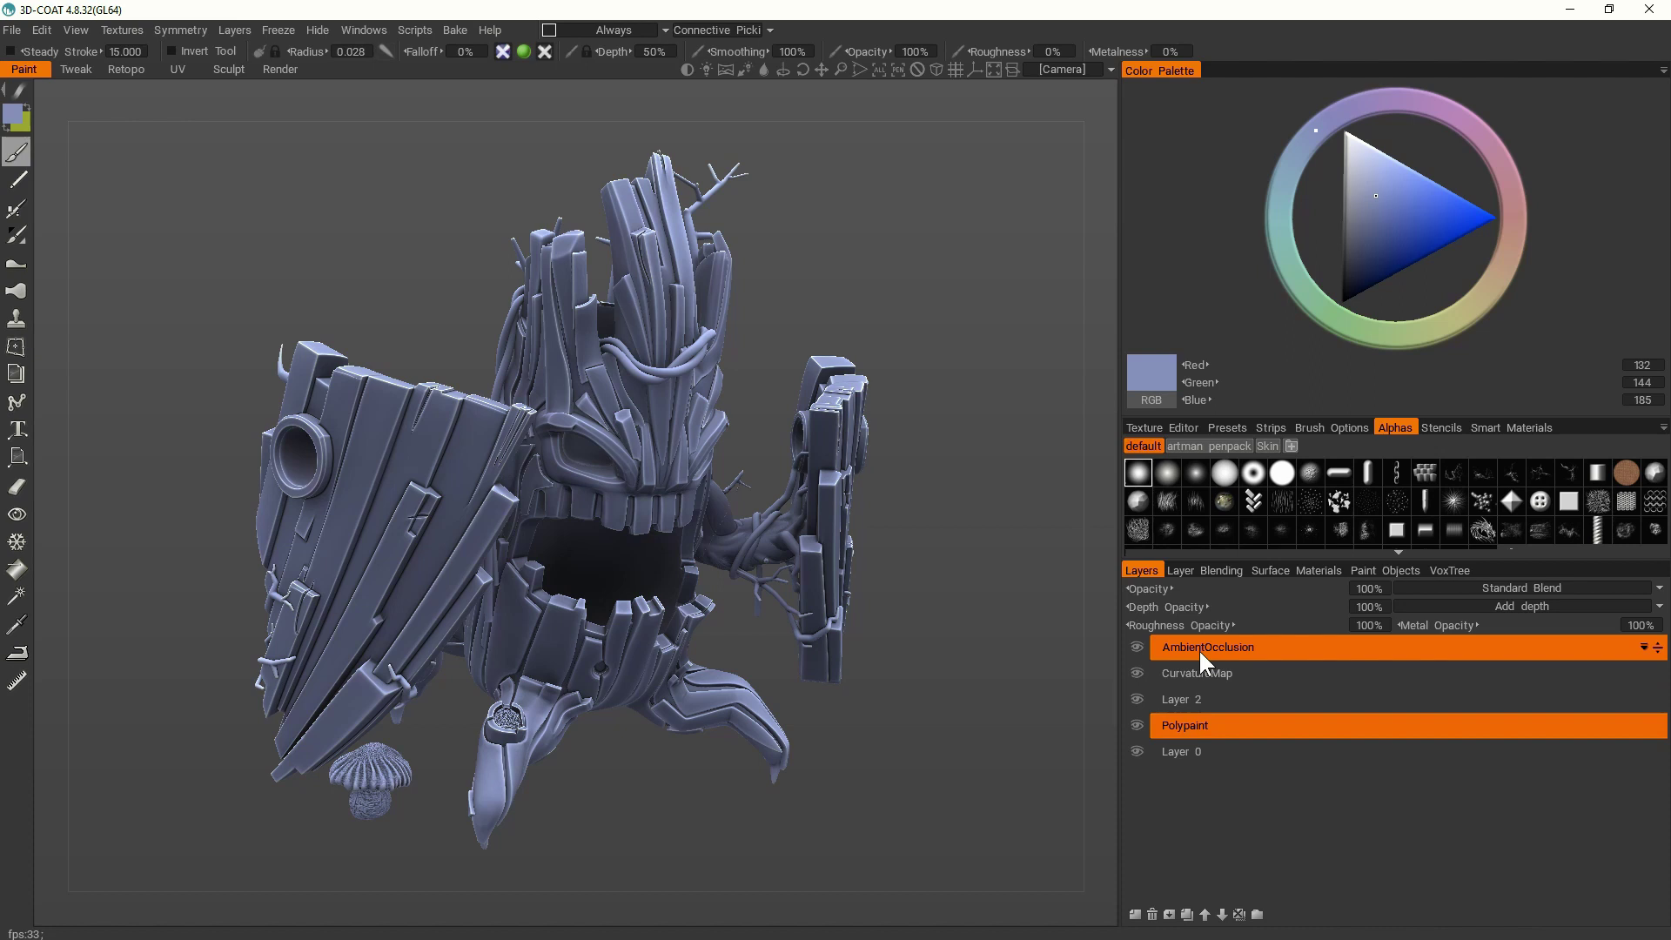
pyautogui.click(1173, 646)
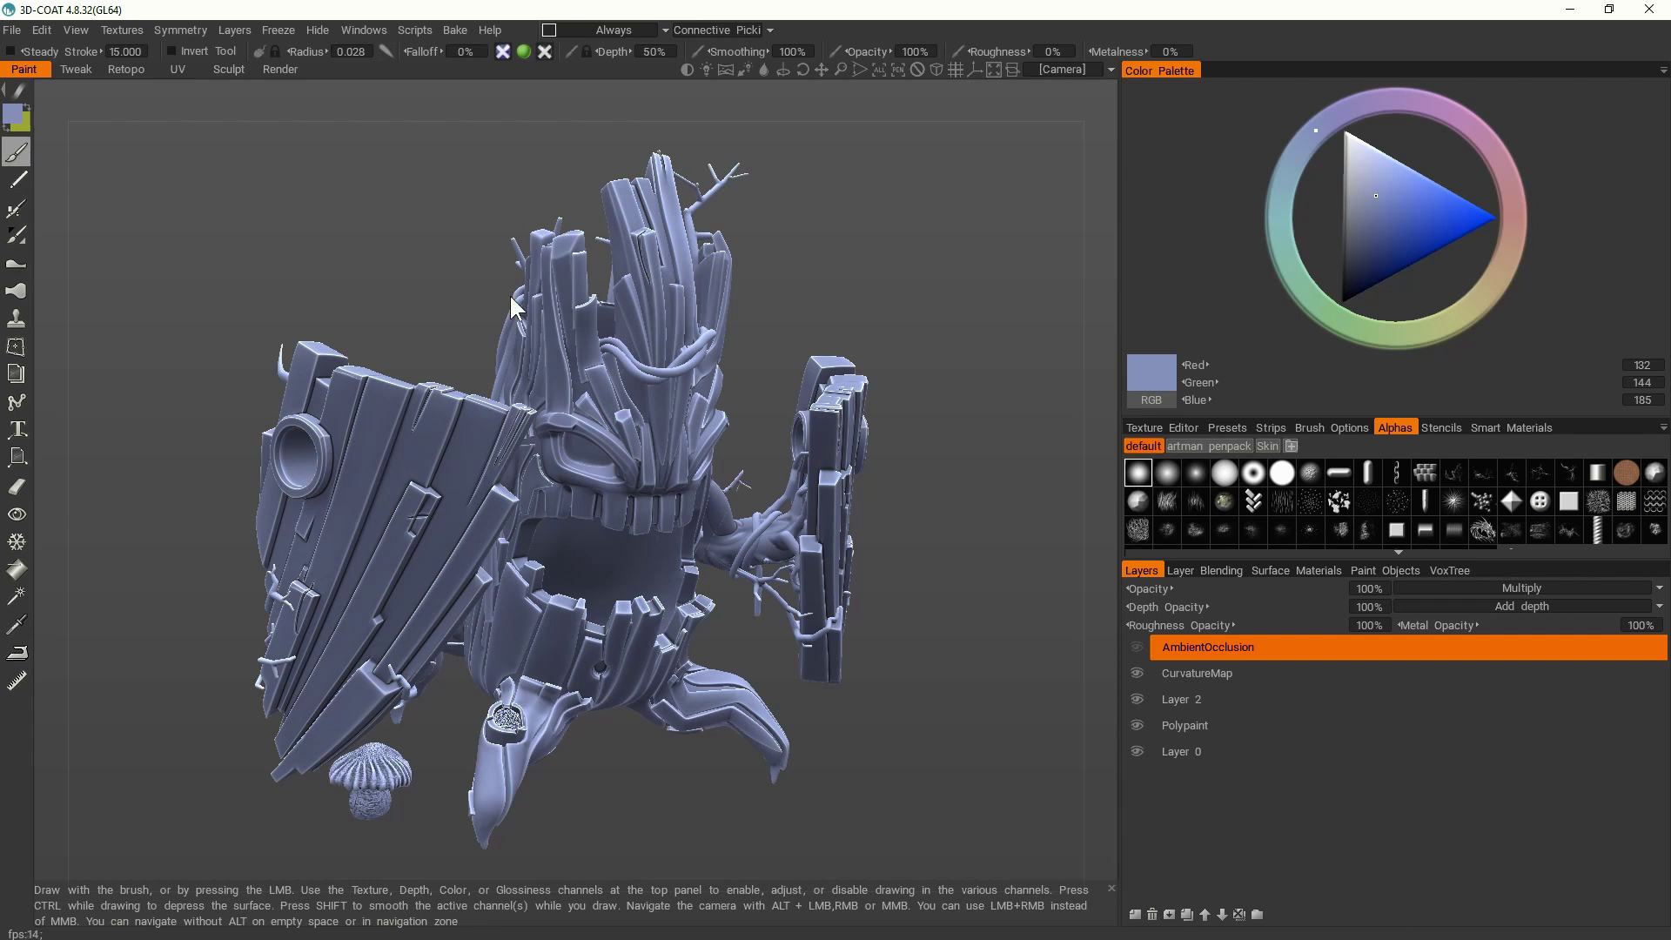
pyautogui.click(1137, 647)
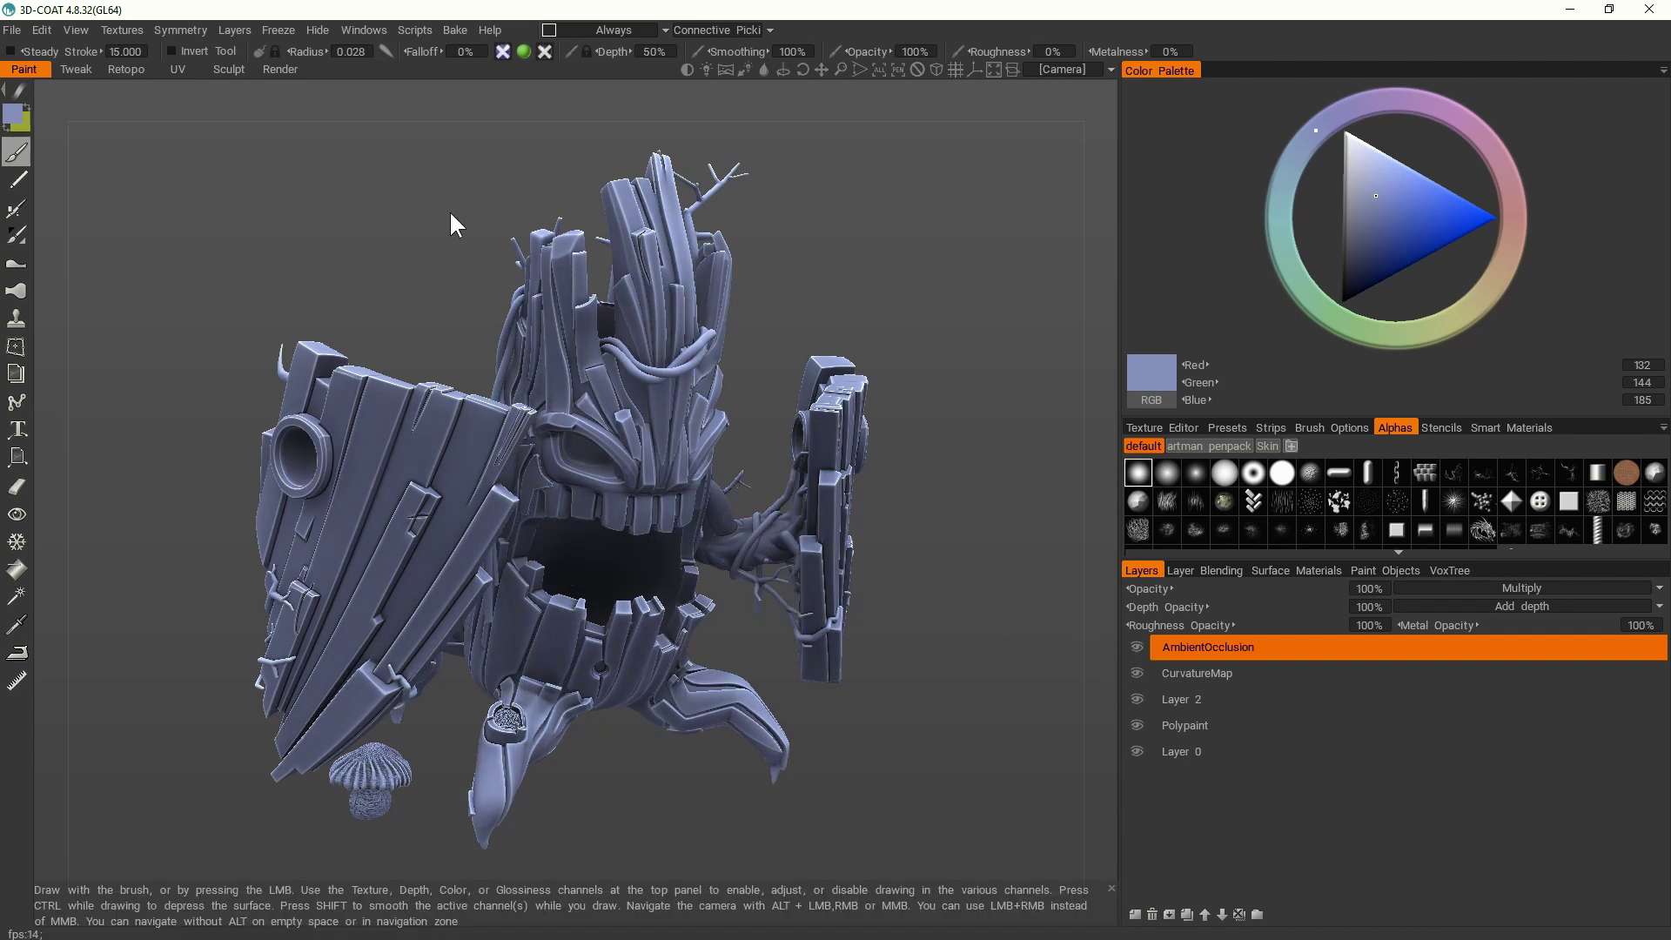
# Step: Hide the blue fill on Layer 2 so the polypaint shows beneath the curvature and occlusion layers
pyautogui.moveTo(849, 262)
pyautogui.mouseDown()
pyautogui.moveTo(761, 233)
pyautogui.moveTo(376, 283)
pyautogui.moveTo(315, 343)
pyautogui.moveTo(332, 440)
pyautogui.moveTo(468, 418)
pyautogui.moveTo(547, 309)
pyautogui.moveTo(969, 278)
pyautogui.moveTo(828, 200)
pyautogui.mouseUp()
pyautogui.click(1137, 699)
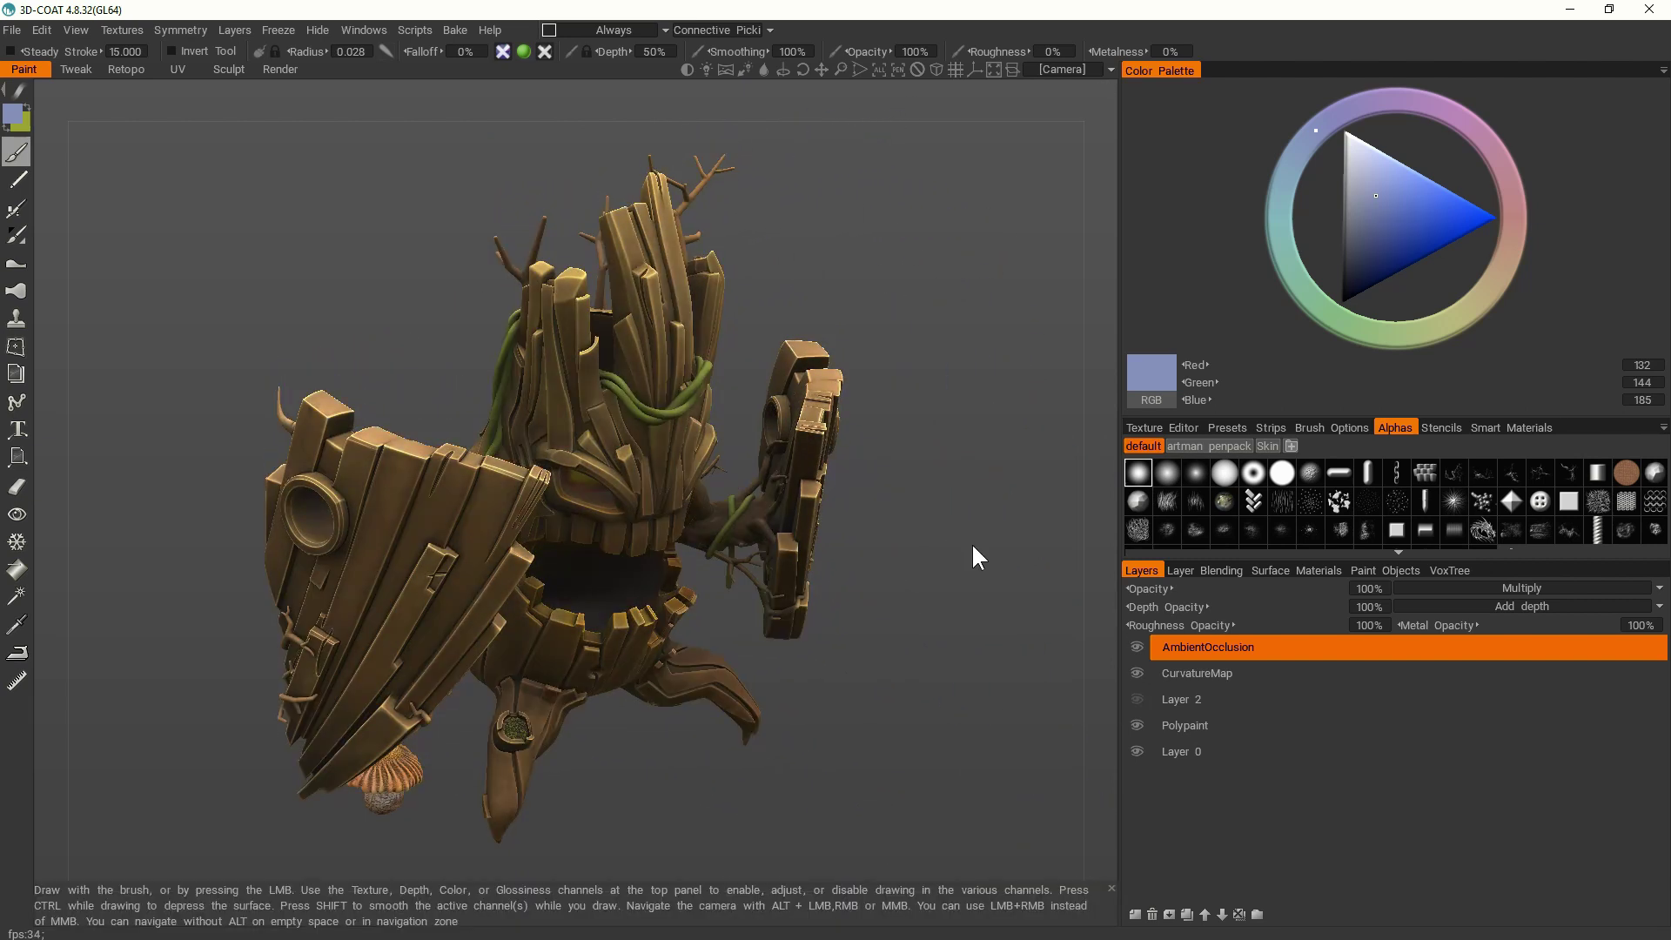
pyautogui.moveTo(972, 545)
pyautogui.mouseDown()
pyautogui.moveTo(968, 512)
pyautogui.moveTo(910, 463)
pyautogui.moveTo(619, 549)
pyautogui.moveTo(438, 547)
pyautogui.moveTo(965, 522)
pyautogui.moveTo(966, 496)
pyautogui.mouseUp()
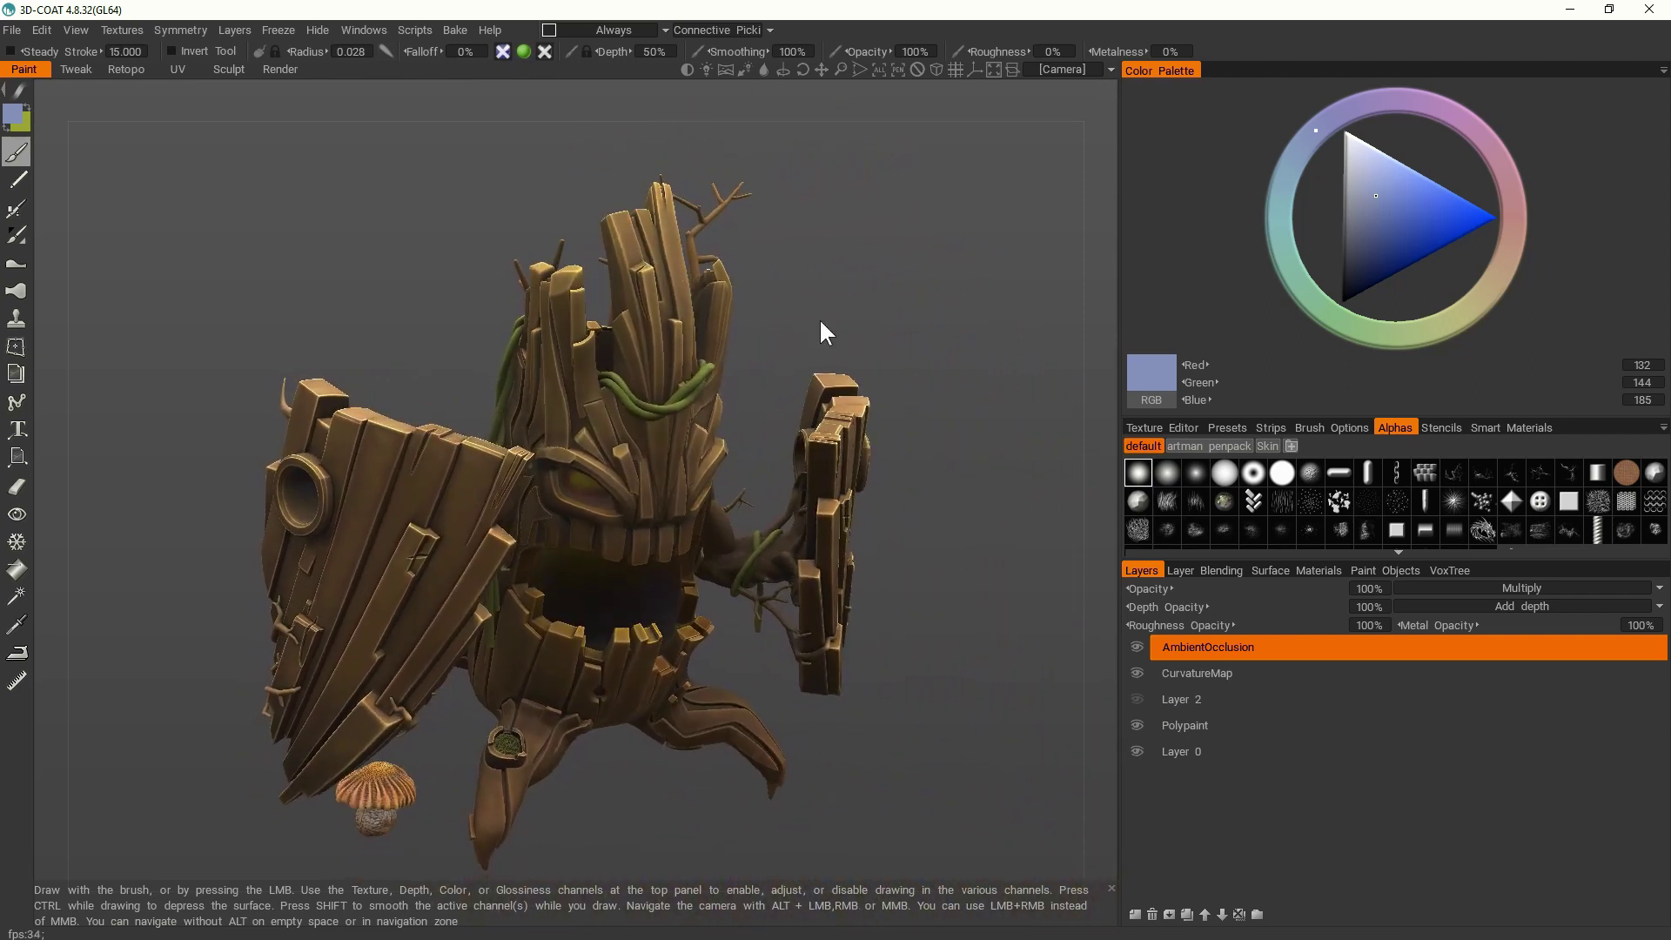
# Step: In the Render room, add a red extra light (RGB 205, 65, 65) at height -51.8 and set the environment light to 130
pyautogui.click(280, 72)
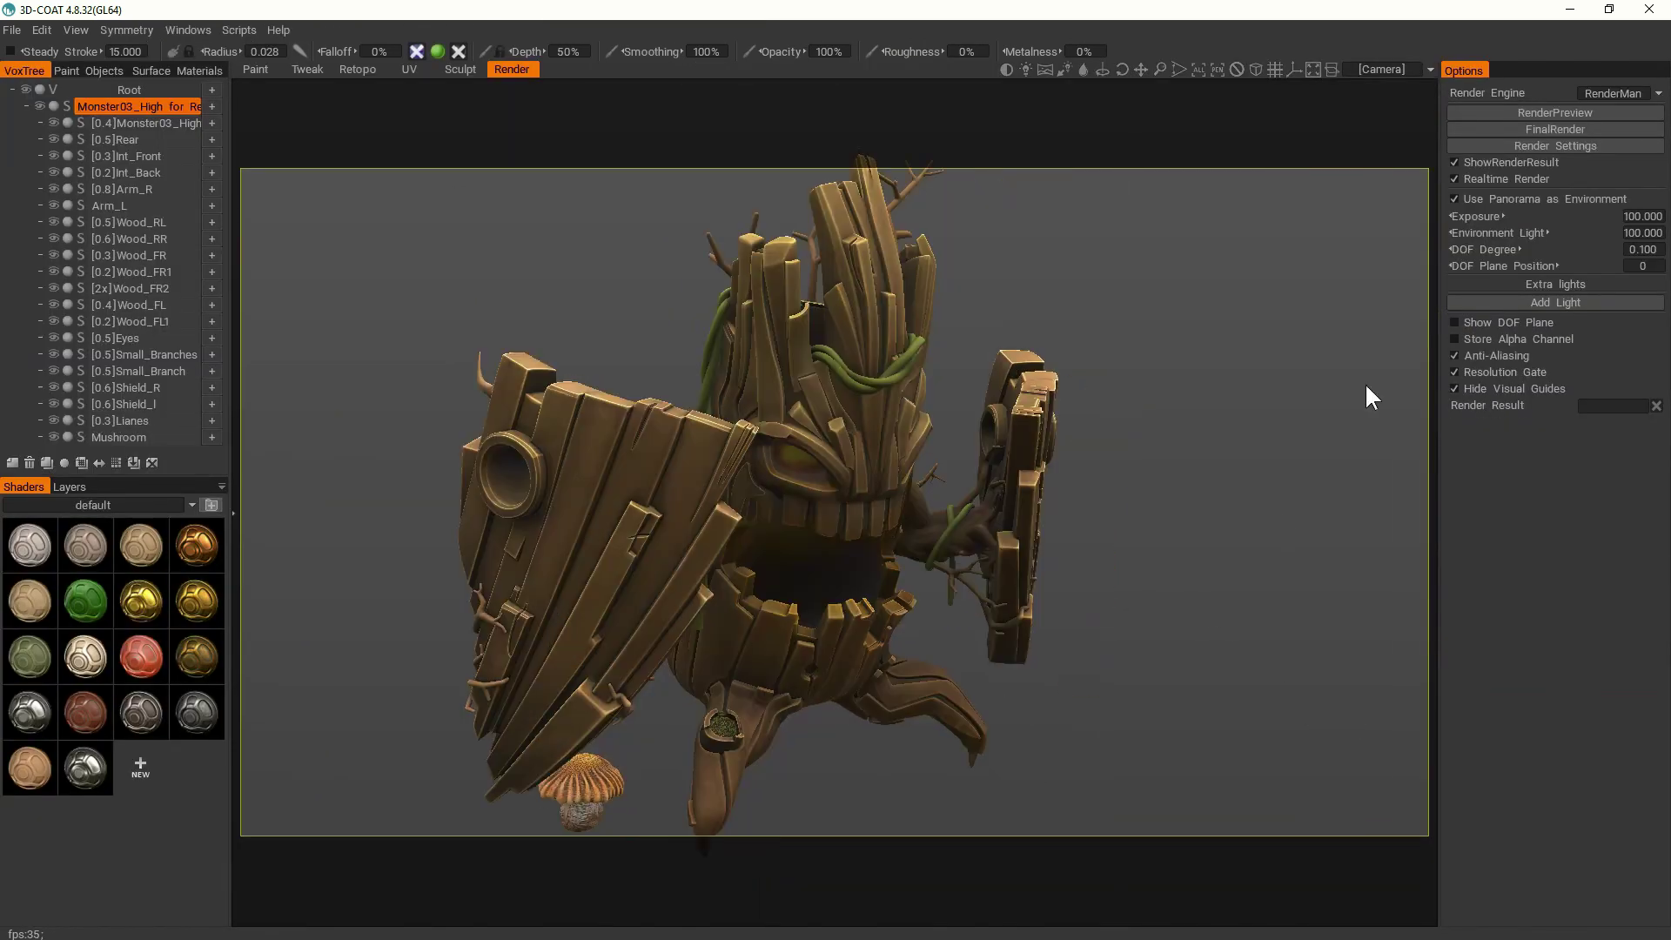
pyautogui.click(1575, 302)
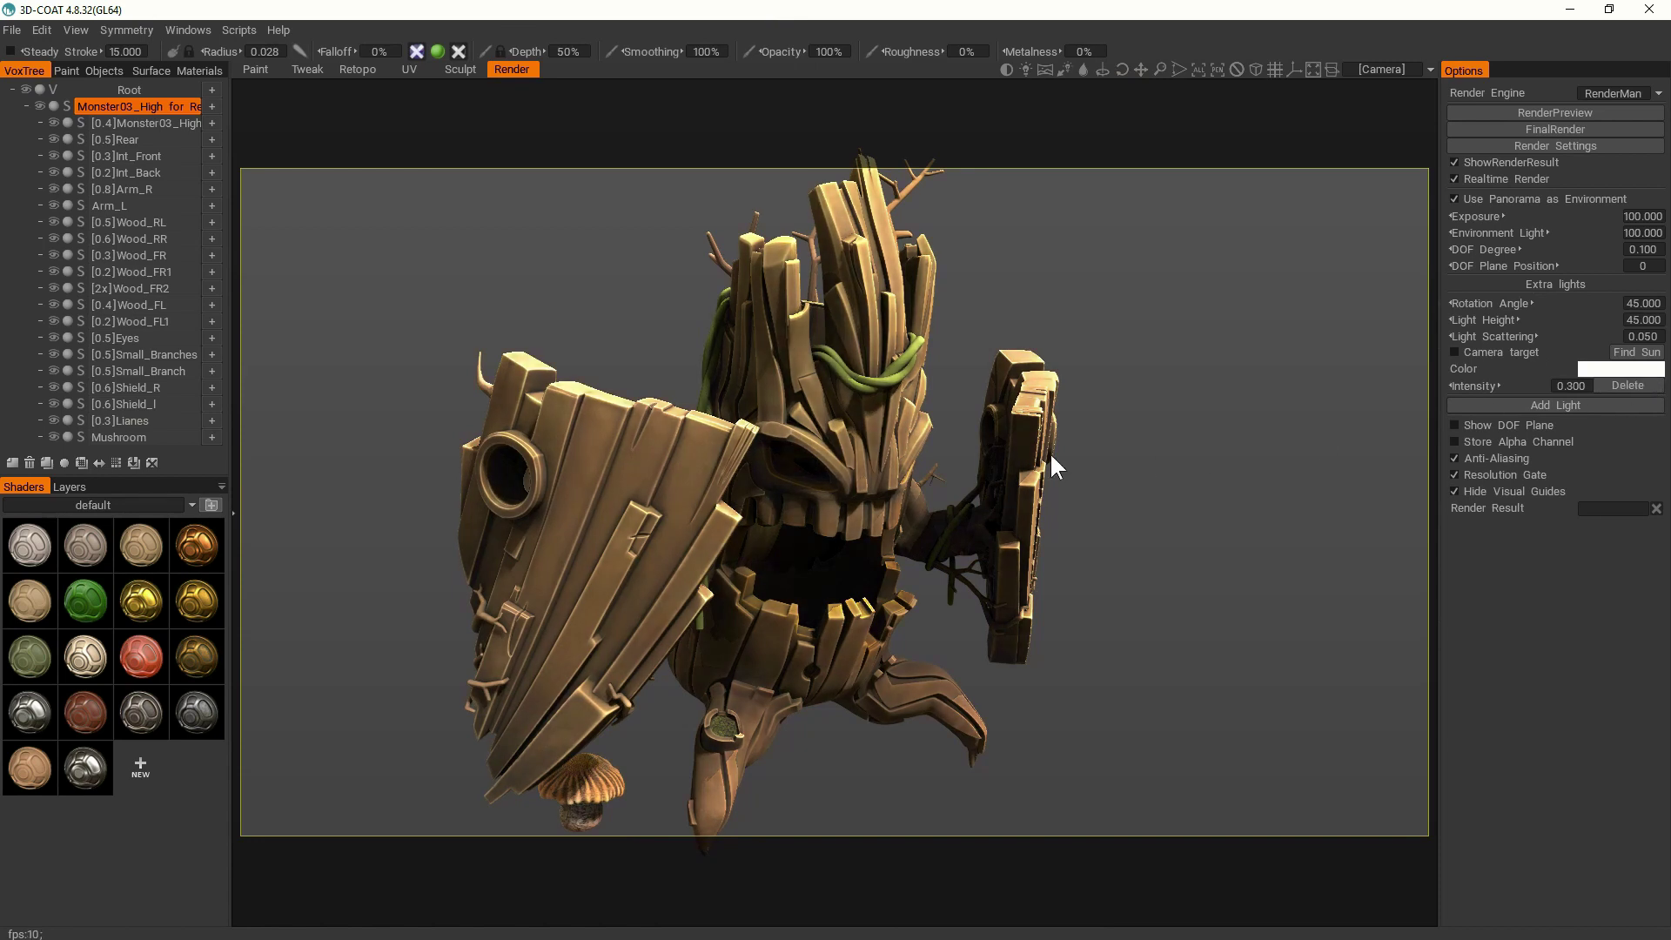
pyautogui.click(1621, 369)
pyautogui.click(873, 464)
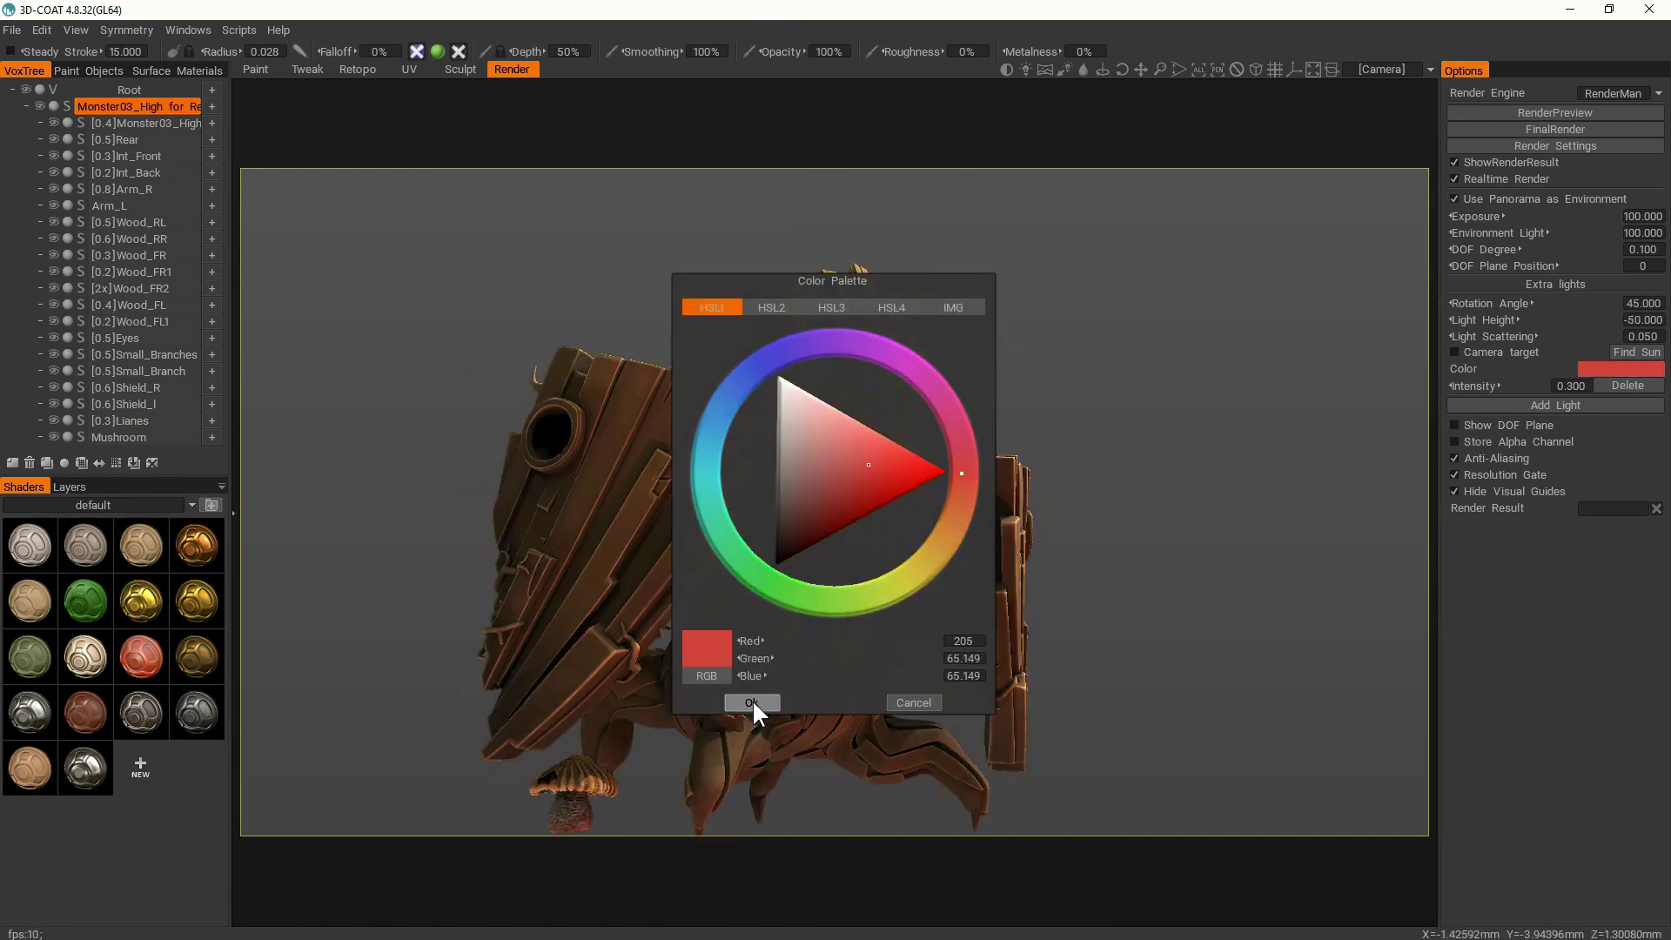
pyautogui.click(750, 701)
pyautogui.moveTo(1251, 603); pyautogui.dragTo(1250, 602)
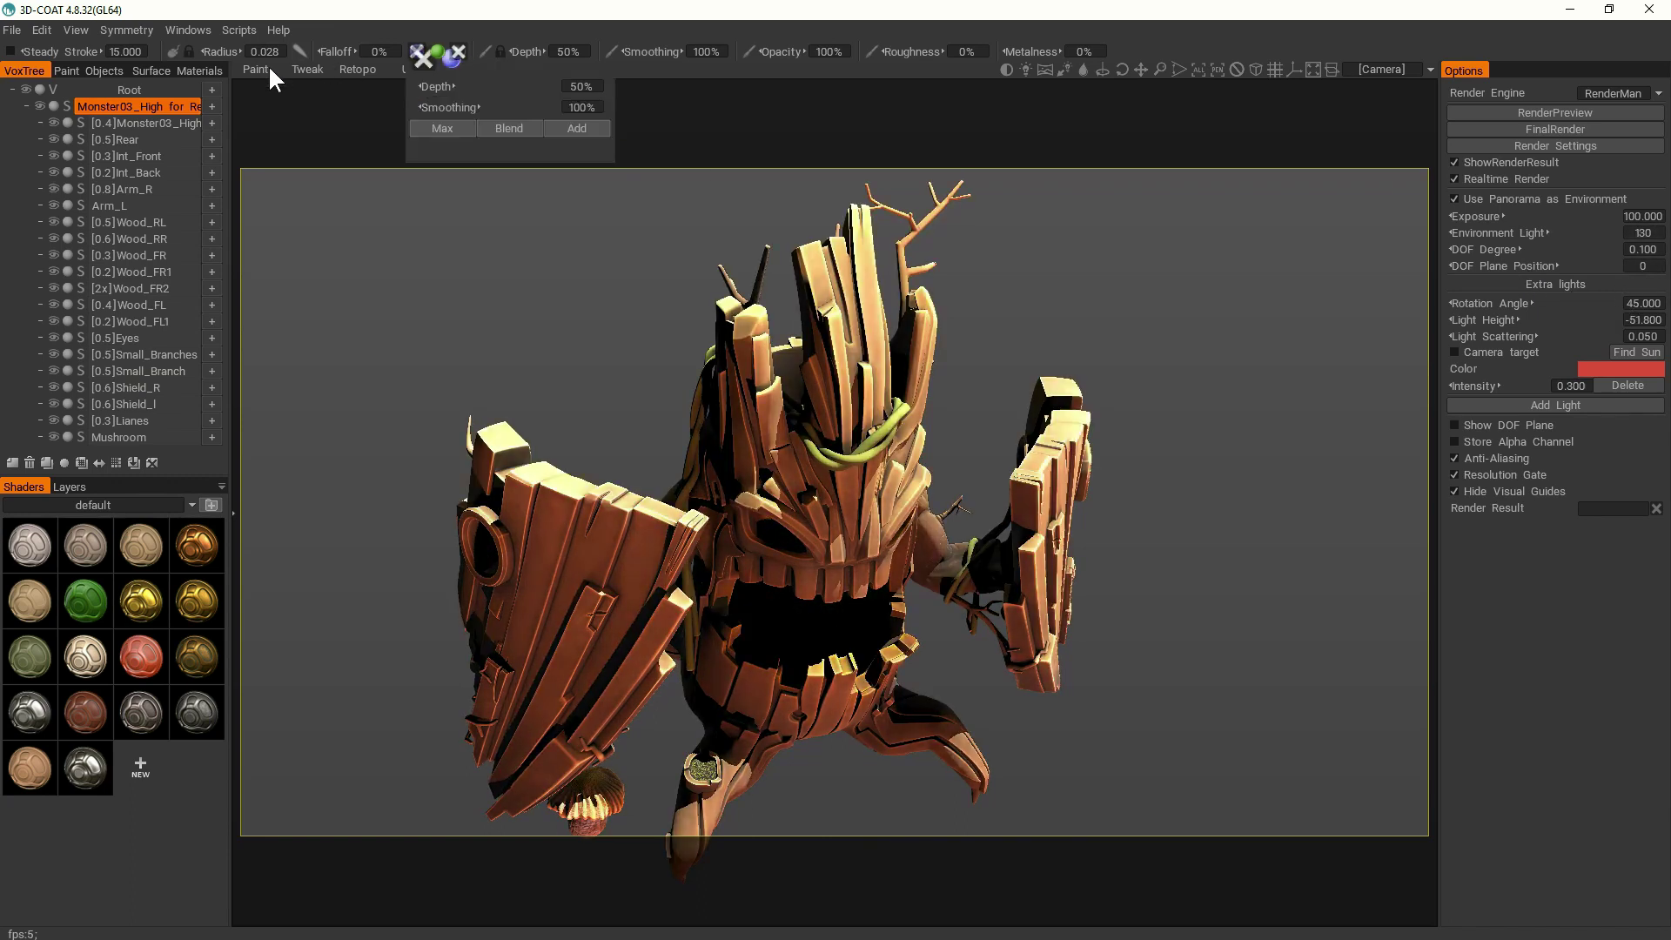
# Step: Back in the Paint room, bake the Light From Render Room map into a new layer with intensity 100 and light count 2048
pyautogui.click(255, 70)
pyautogui.moveTo(1025, 309); pyautogui.dragTo(1032, 281)
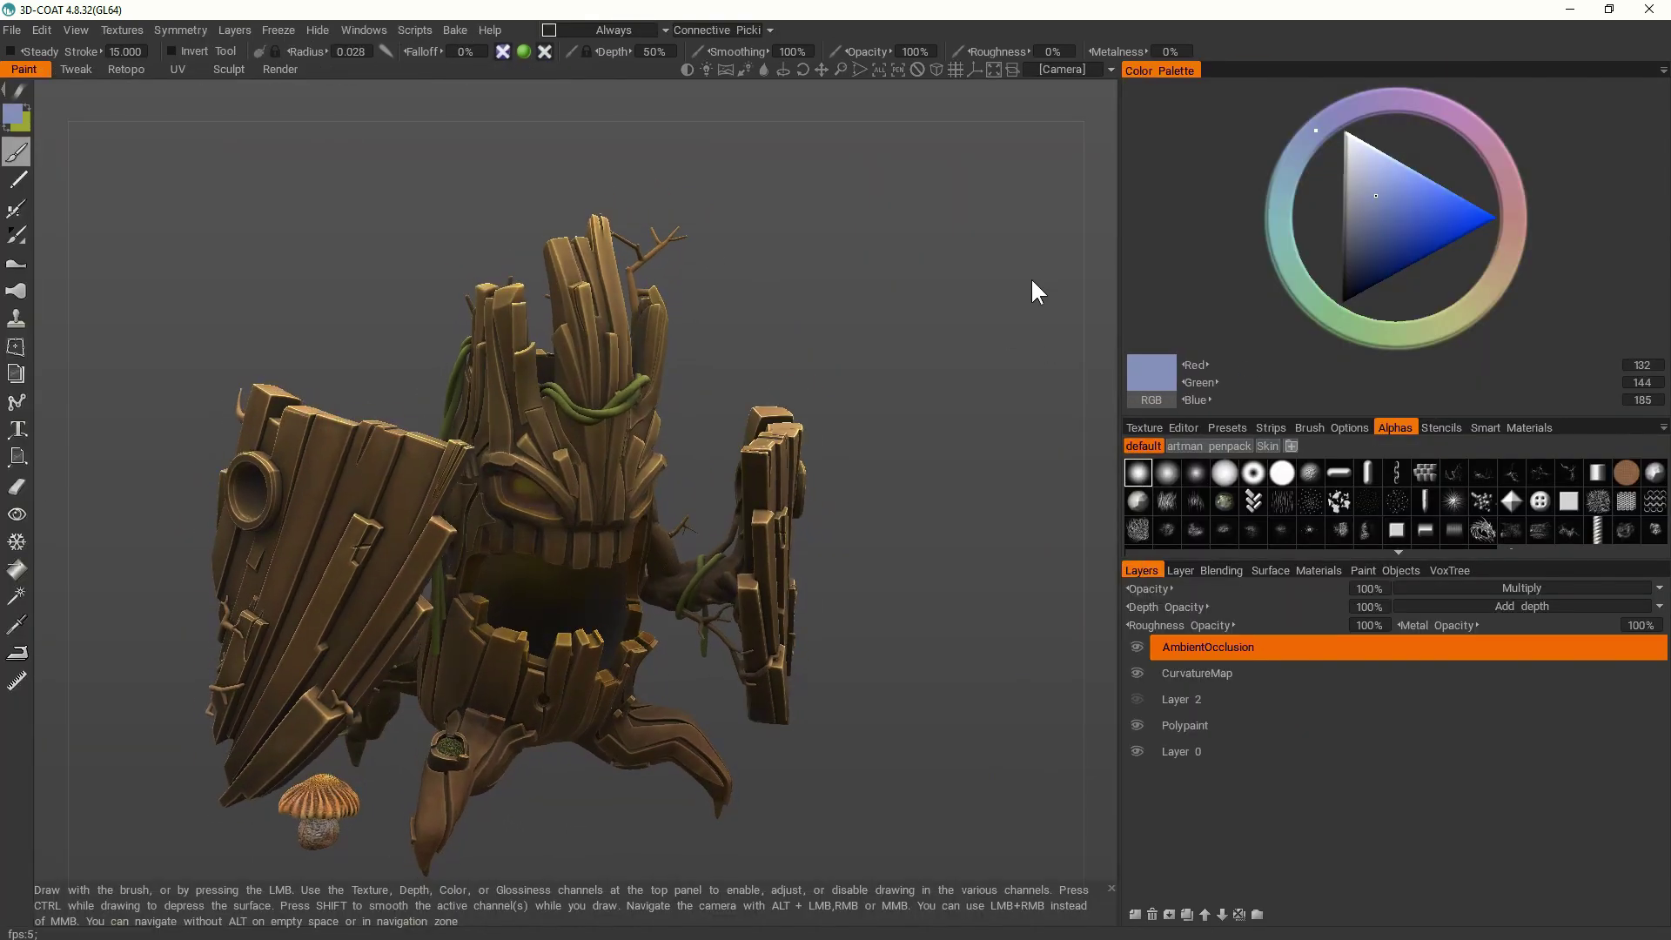
pyautogui.click(122, 28)
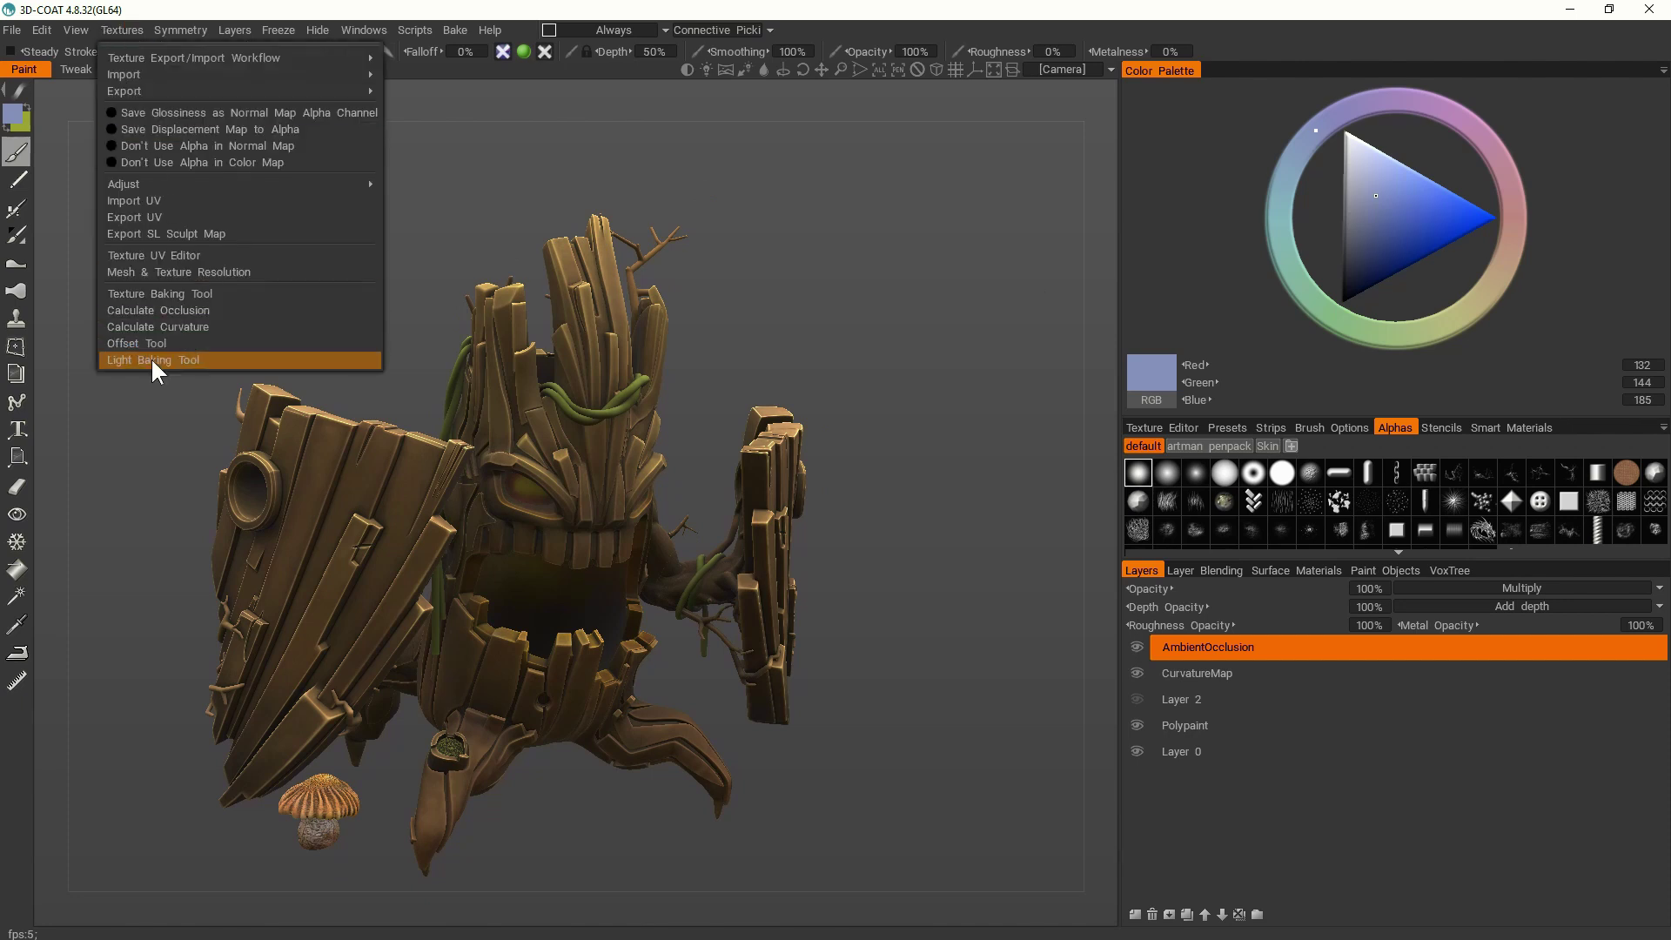
pyautogui.click(174, 360)
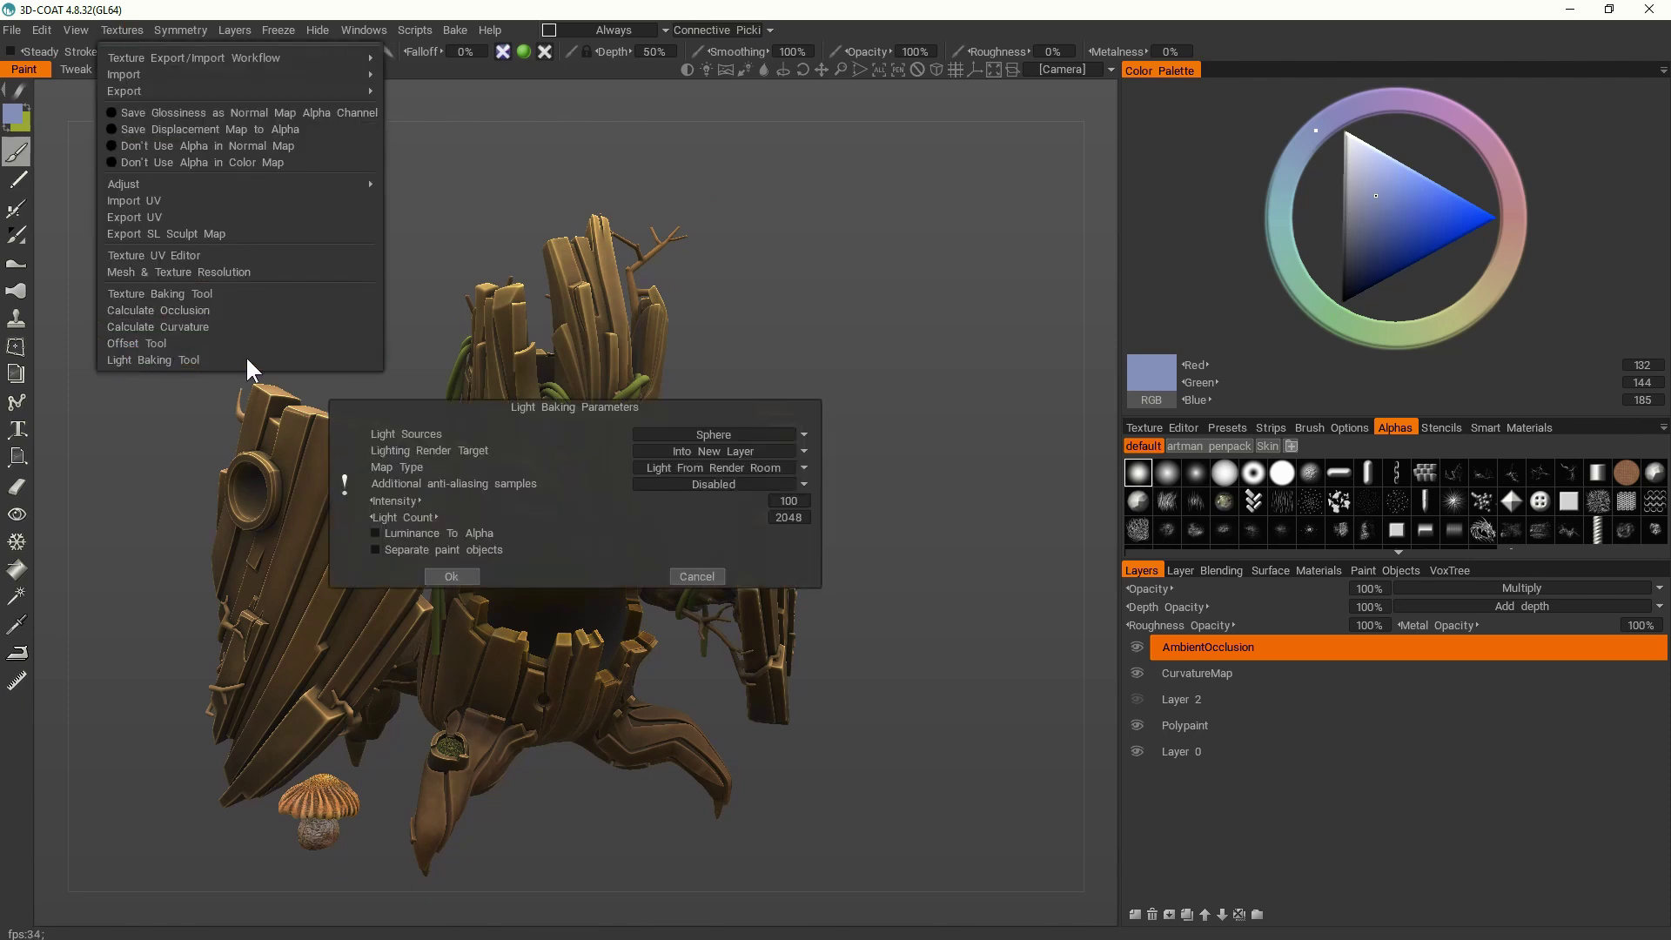
pyautogui.click(709, 464)
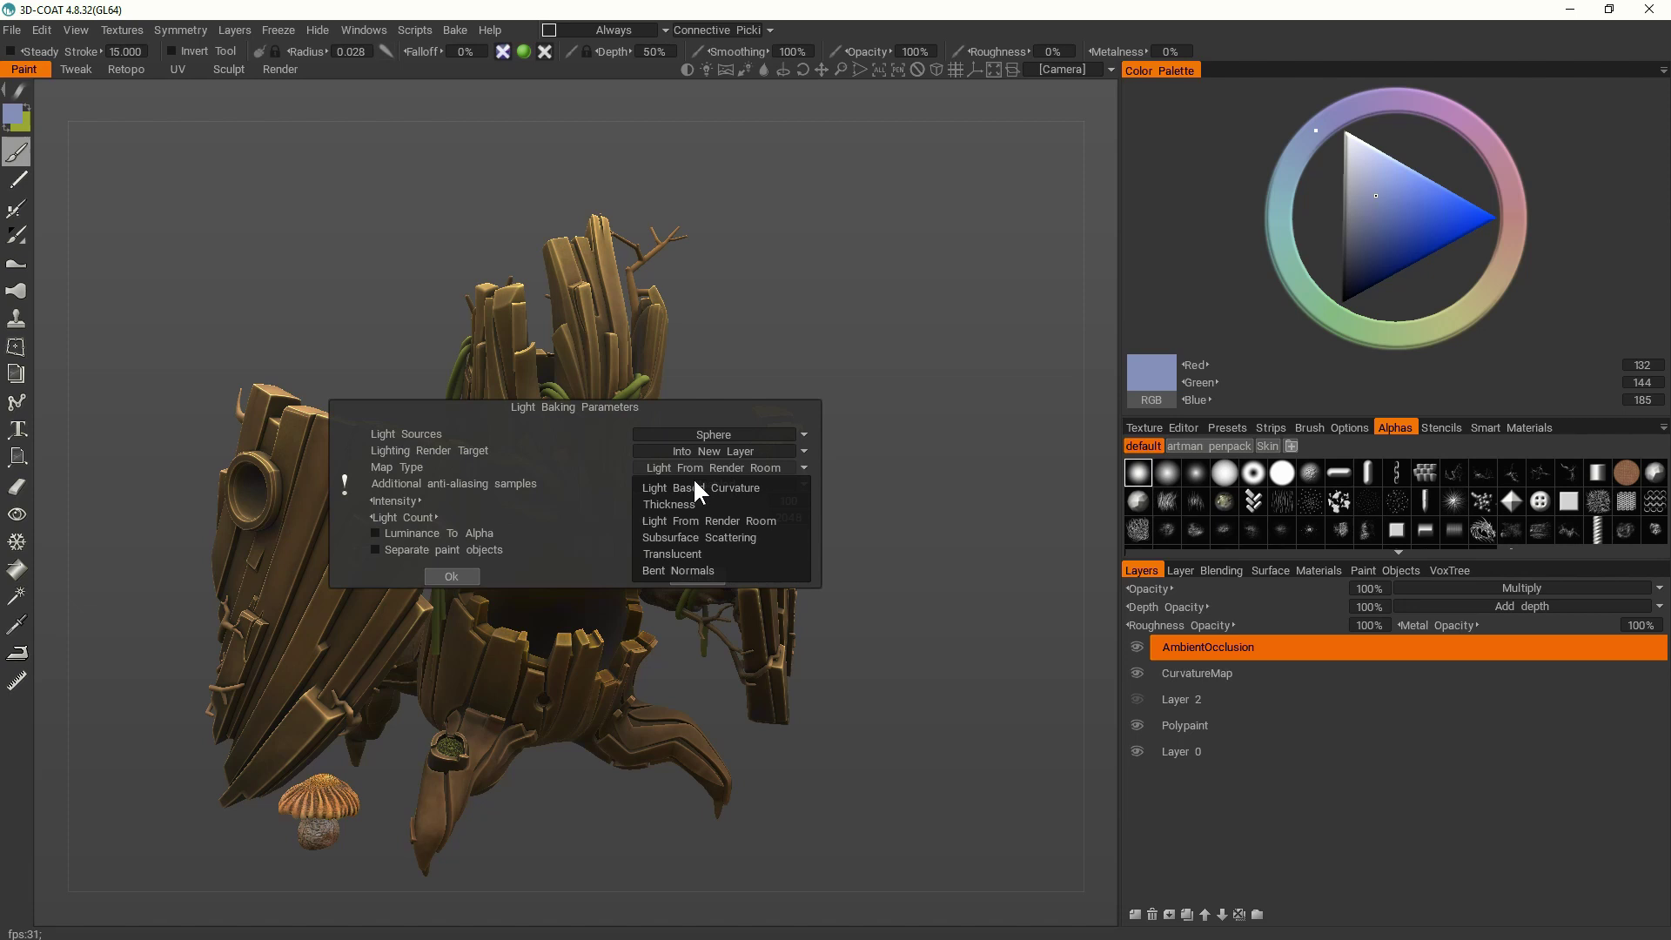
pyautogui.click(753, 521)
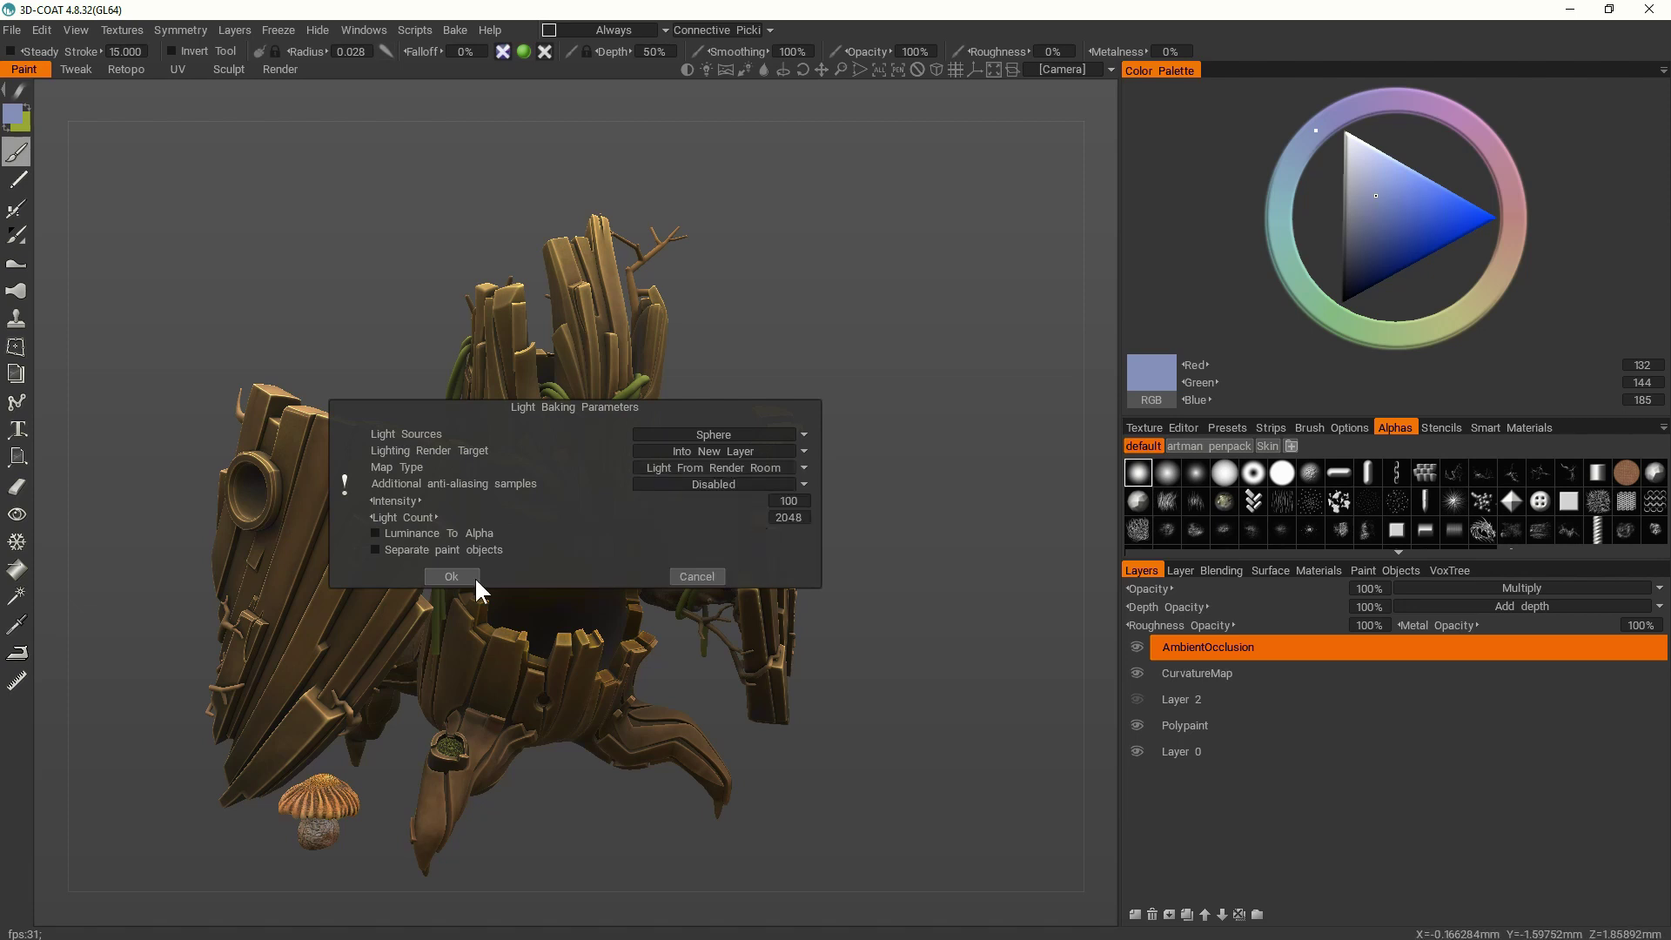
pyautogui.click(449, 575)
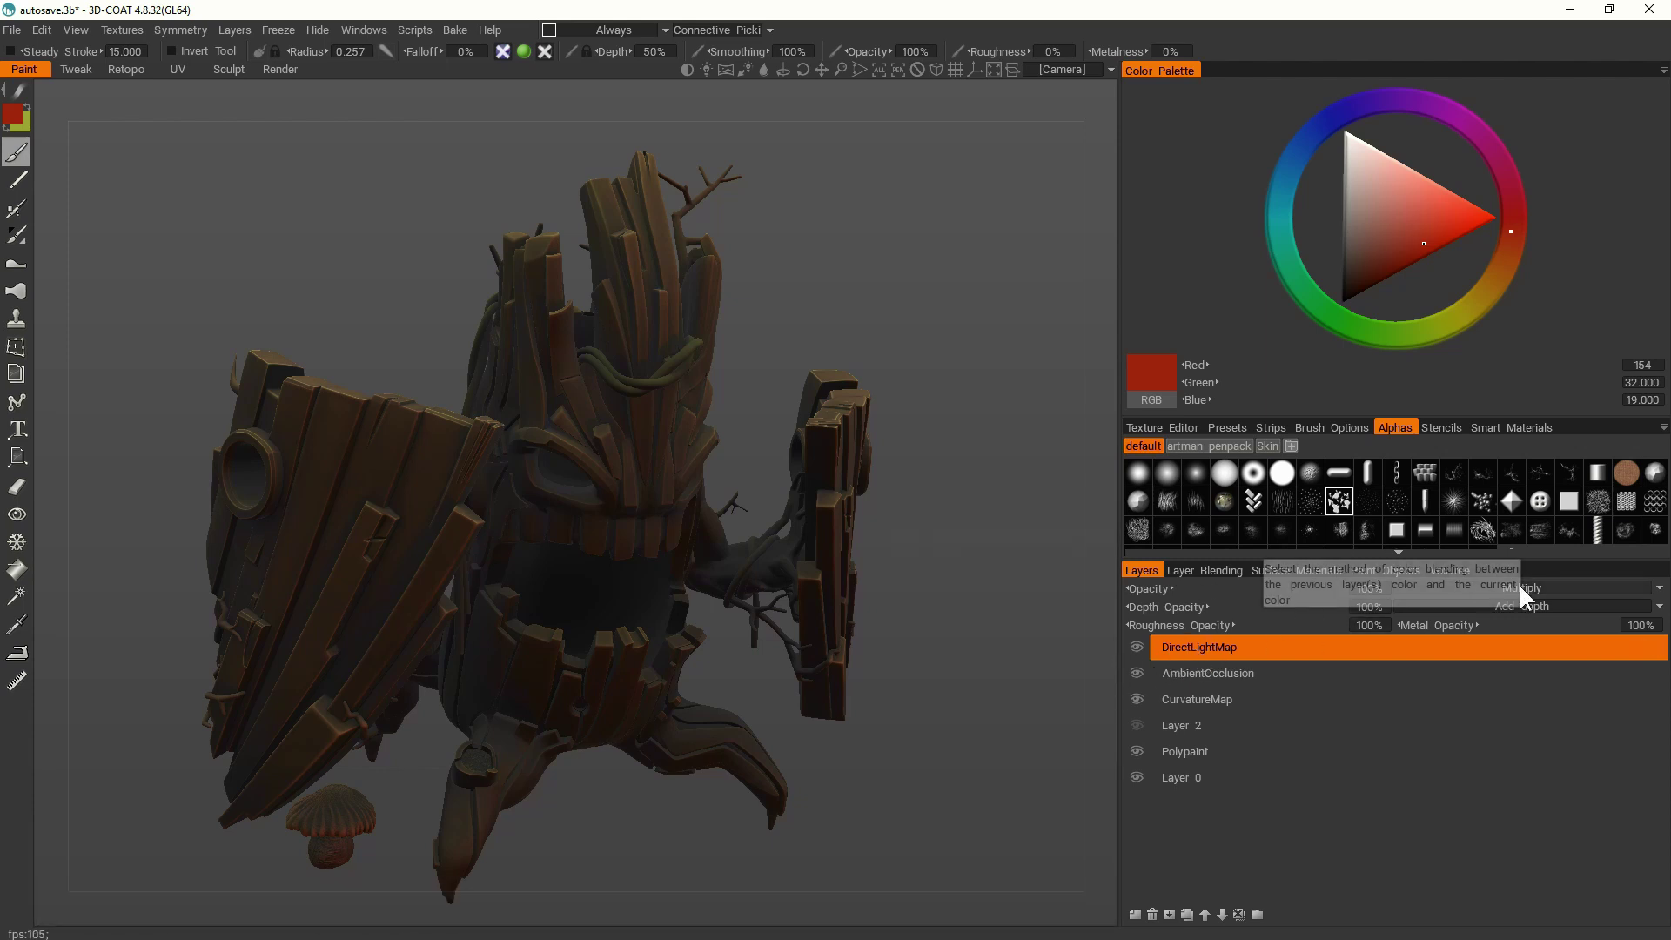
# Step: Set the DirectLightMap layer's blending to Divide and its opacity to 70%
pyautogui.click(1551, 590)
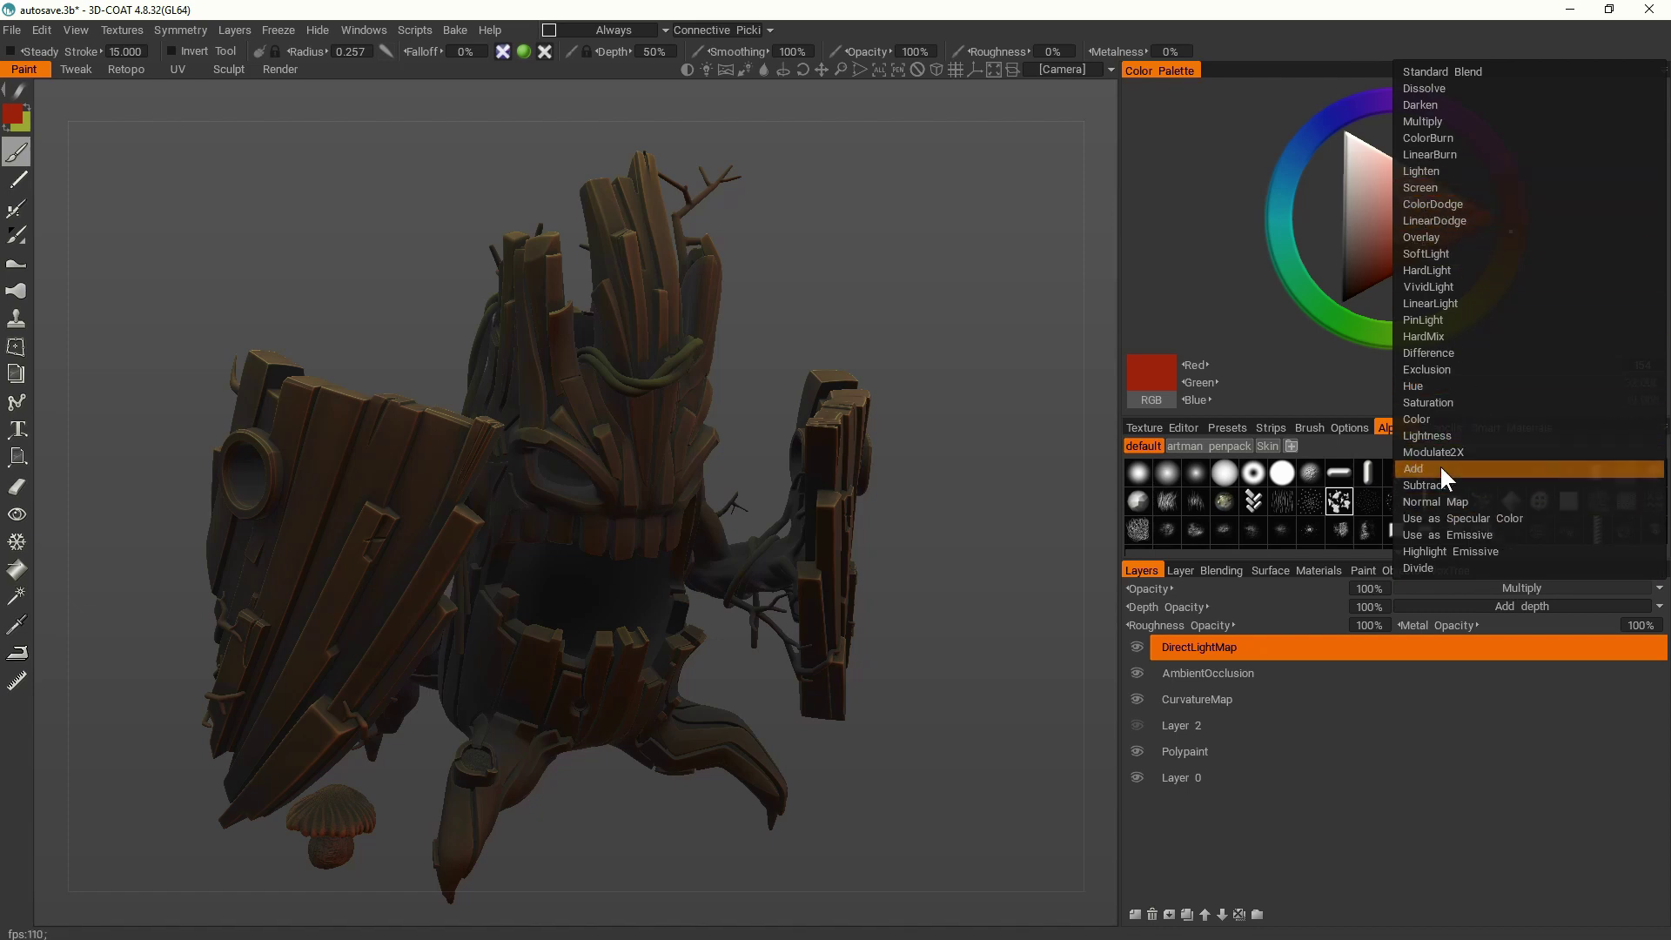
pyautogui.click(1419, 566)
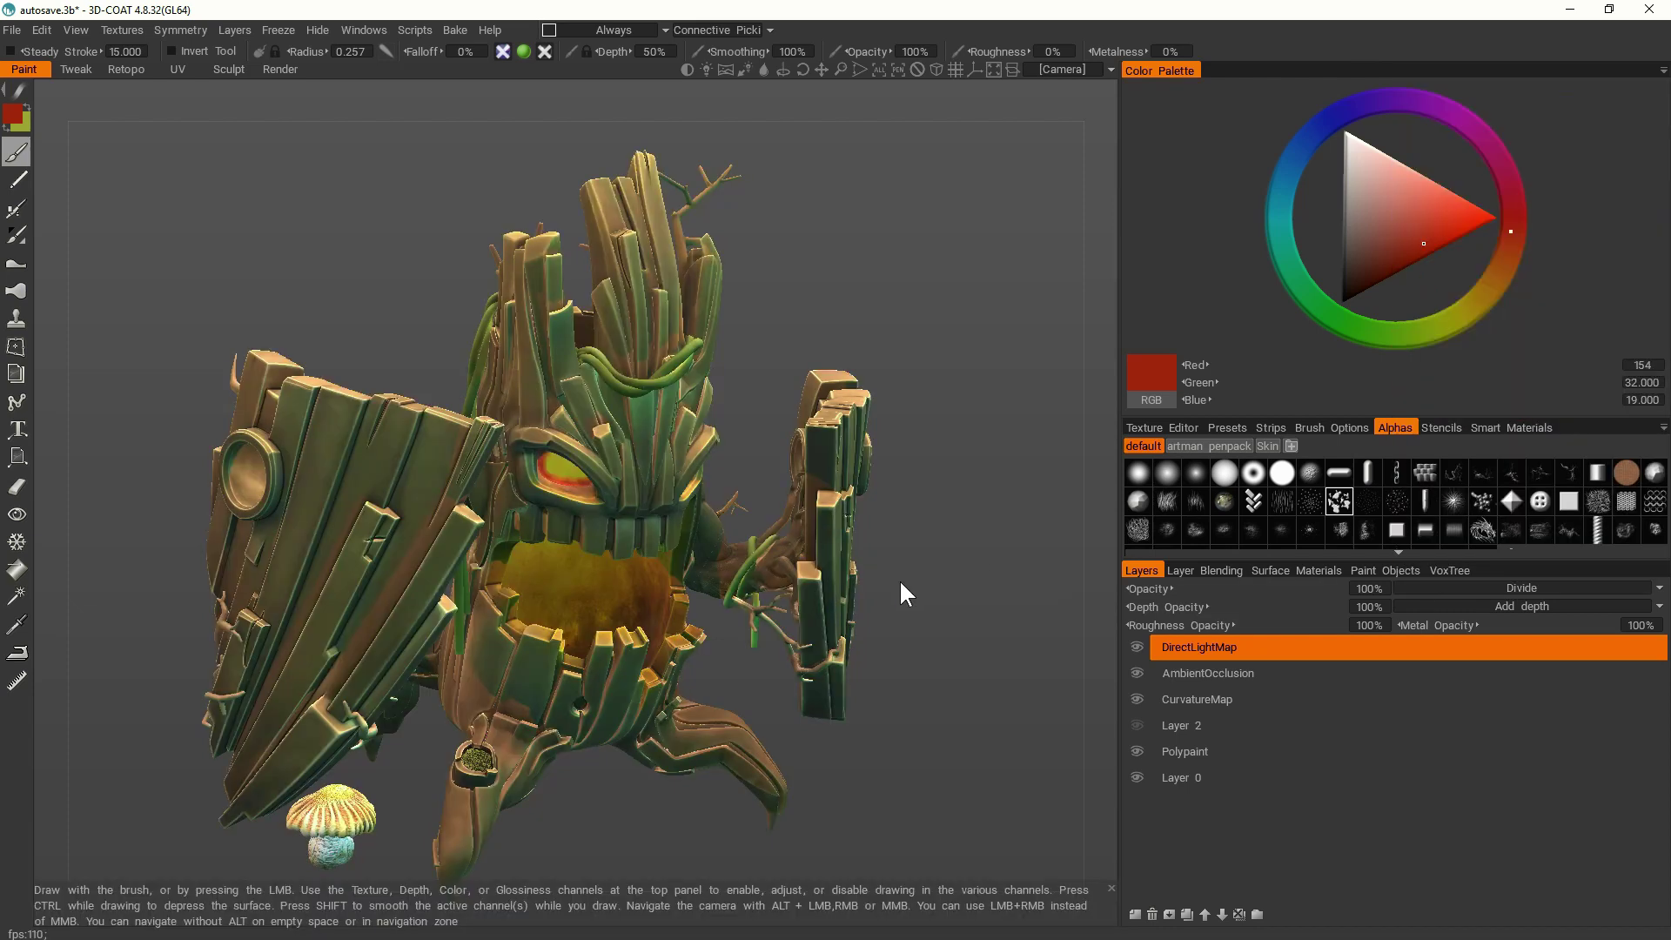
pyautogui.moveTo(934, 430); pyautogui.dragTo(1001, 374)
pyautogui.write('50')
pyautogui.press('Return')
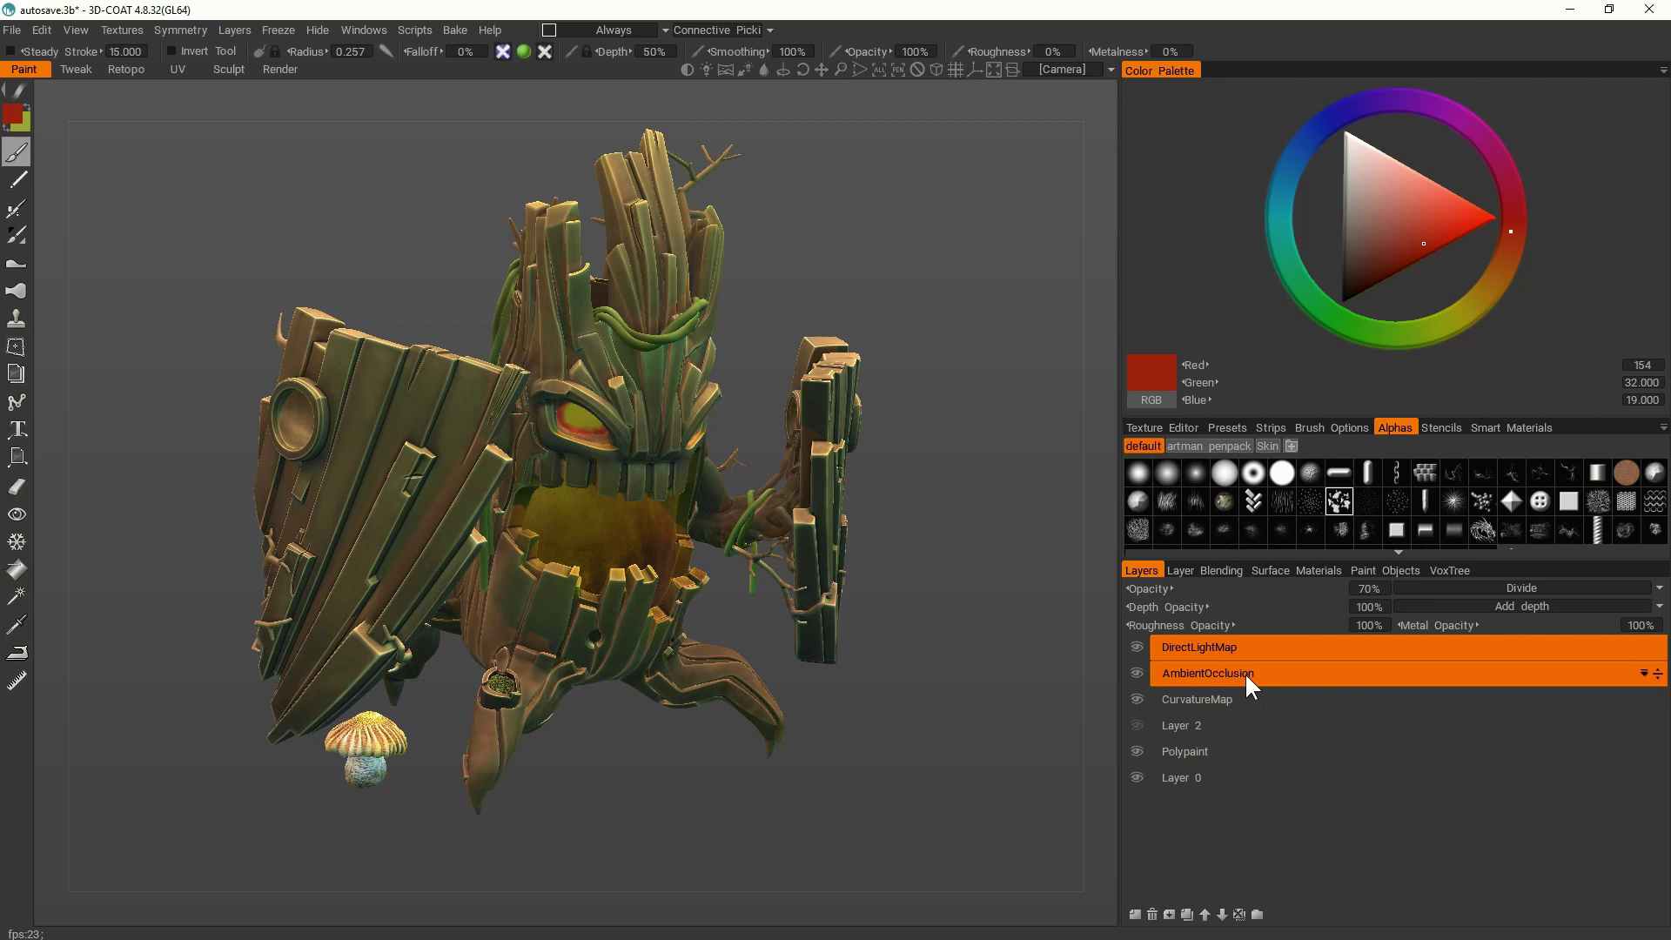
# Step: Add a new empty layer and move it between the CurvatureMap layer and Layer 2
pyautogui.keyDown('ctrl'); pyautogui.click(1213, 674); pyautogui.keyUp('ctrl')
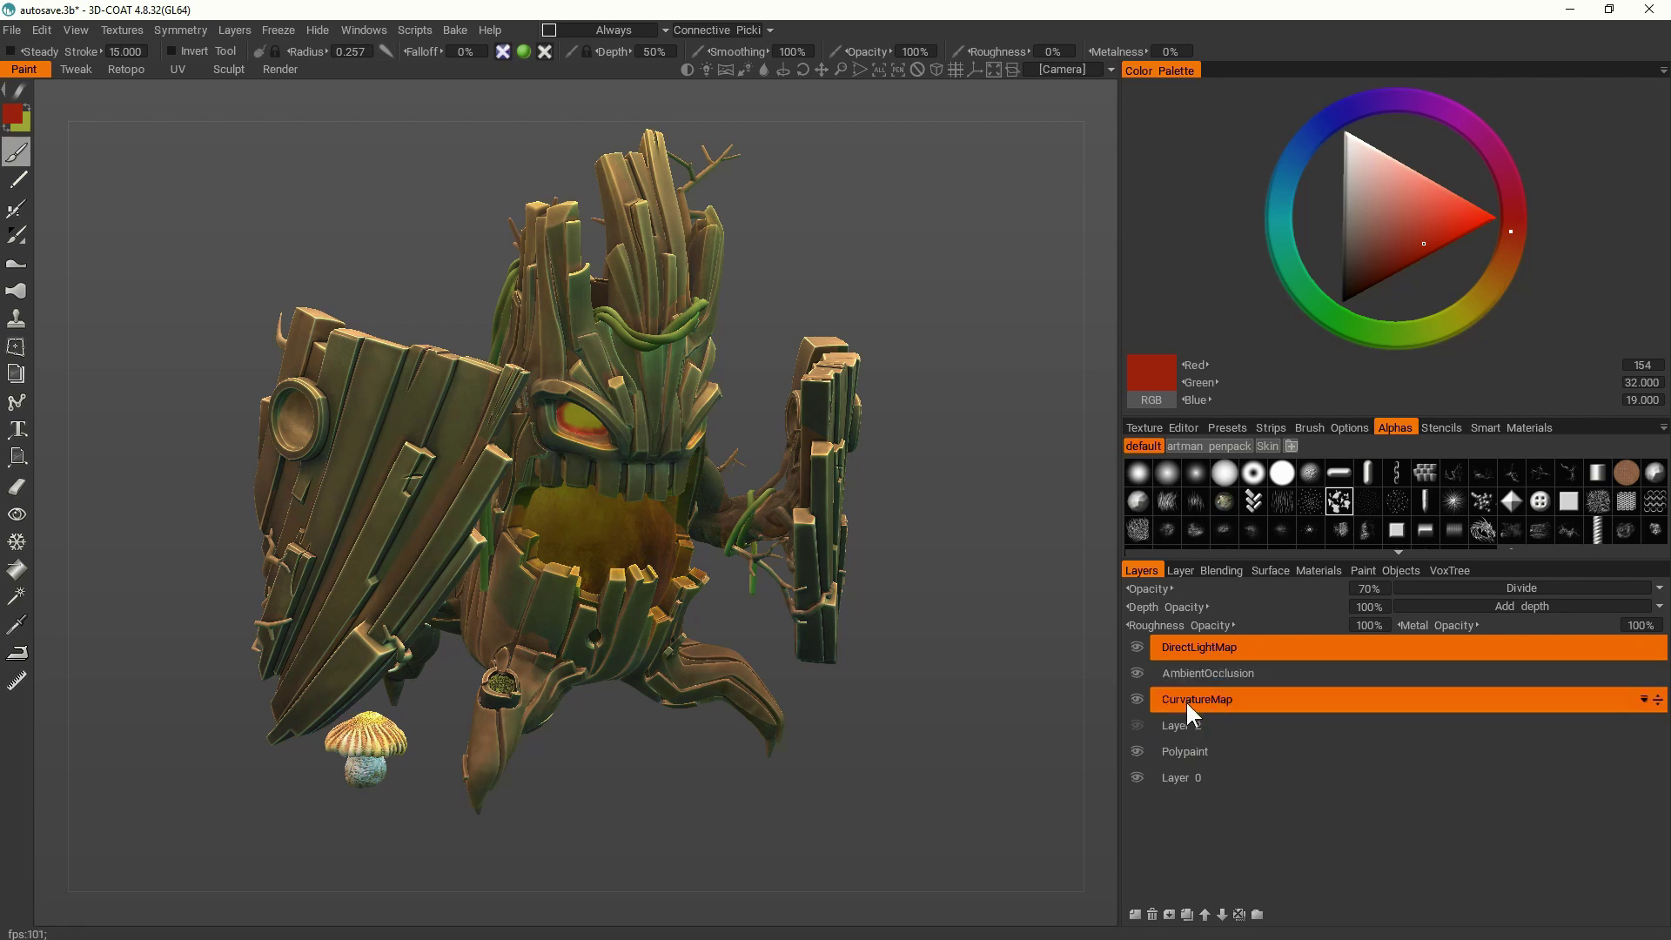
pyautogui.click(1136, 914)
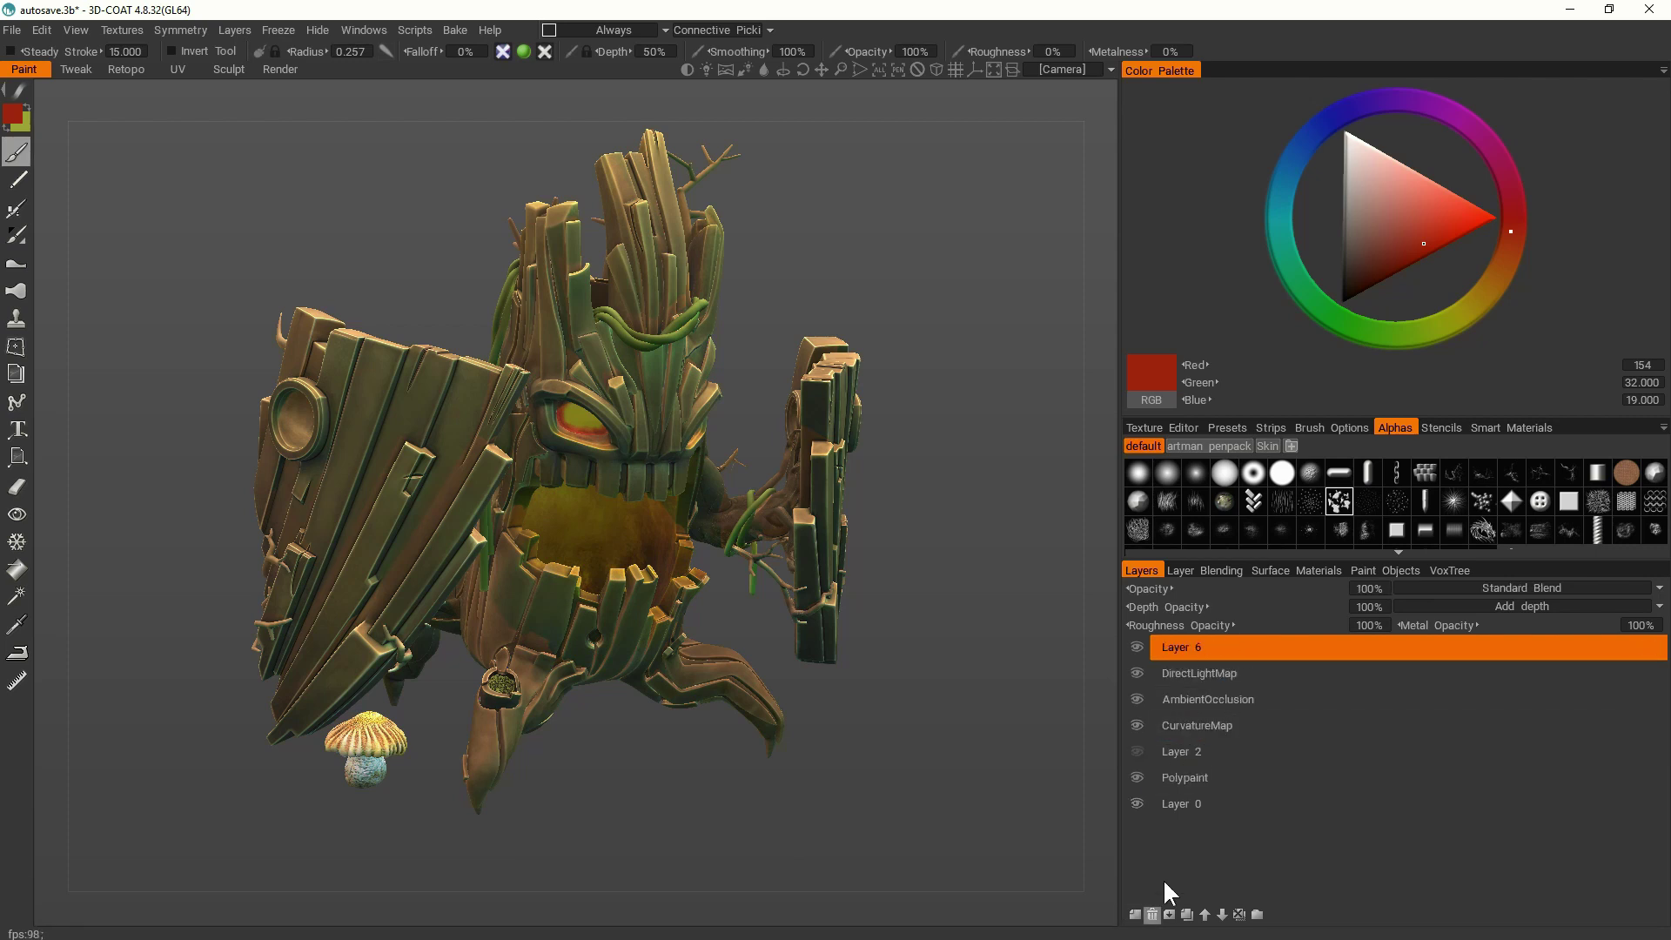
pyautogui.keyDown('ctrl'); pyautogui.click(1209, 701); pyautogui.keyUp('ctrl')
pyautogui.click(1215, 649)
pyautogui.moveTo(1654, 648); pyautogui.dragTo(1652, 733)
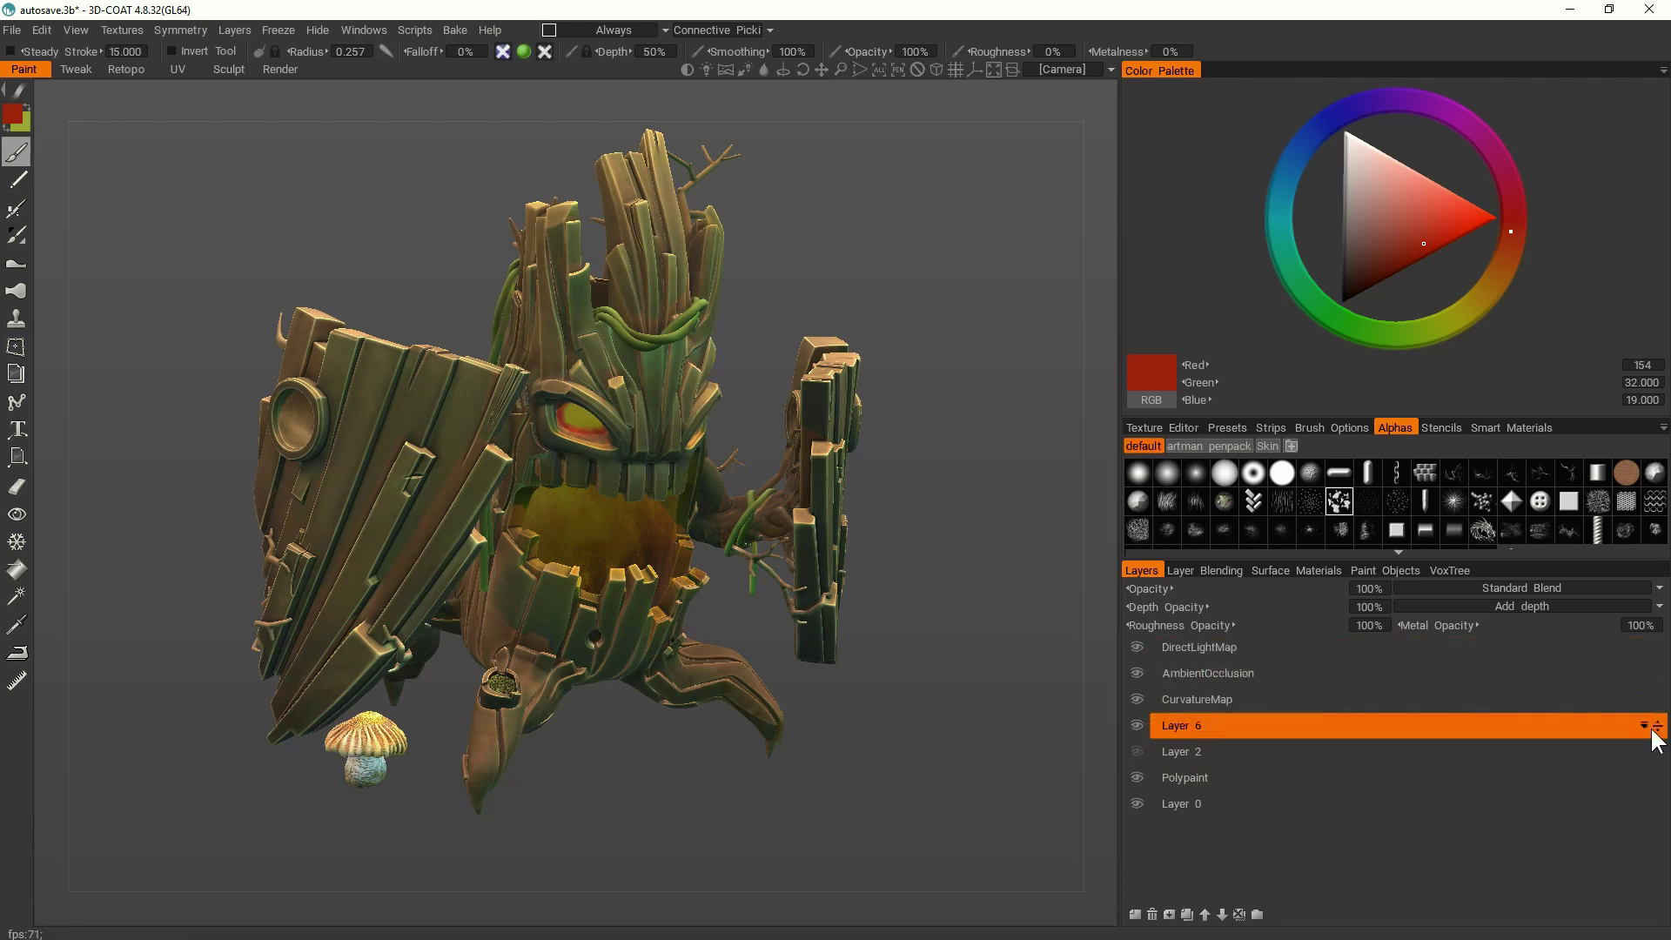
pyautogui.scroll(2, 607, 450)
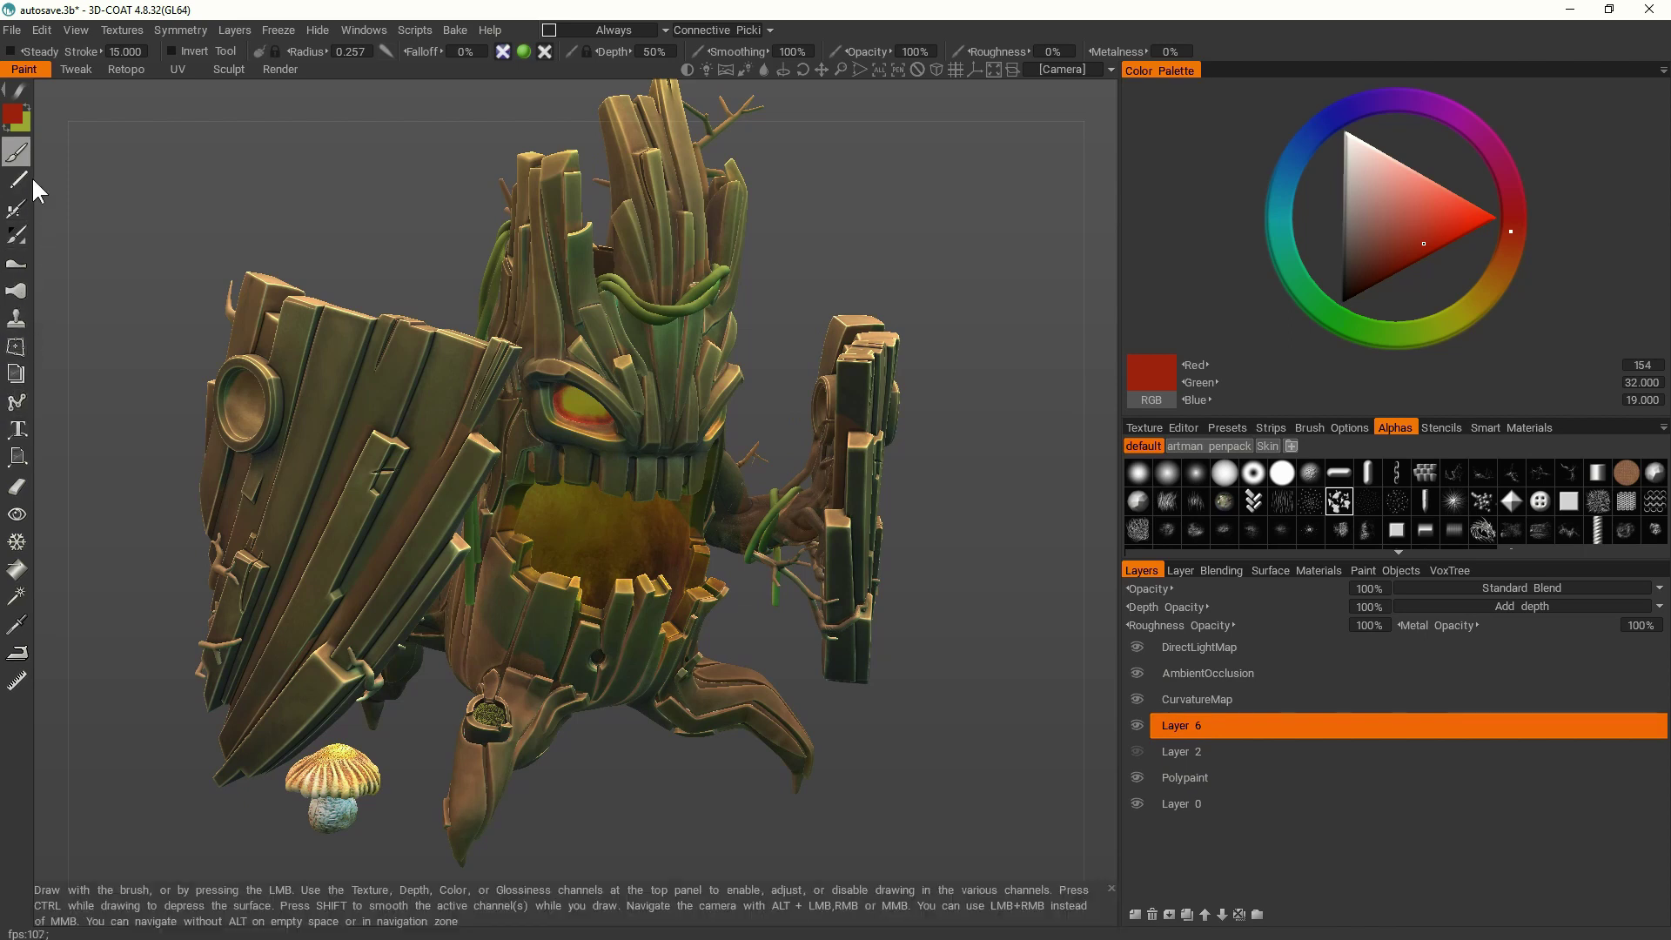
# Step: Select the first soft round alpha and a brighter red (RGB 210, 55, 39), and undo a test stroke on the shield
pyautogui.scroll(2, 575, 531)
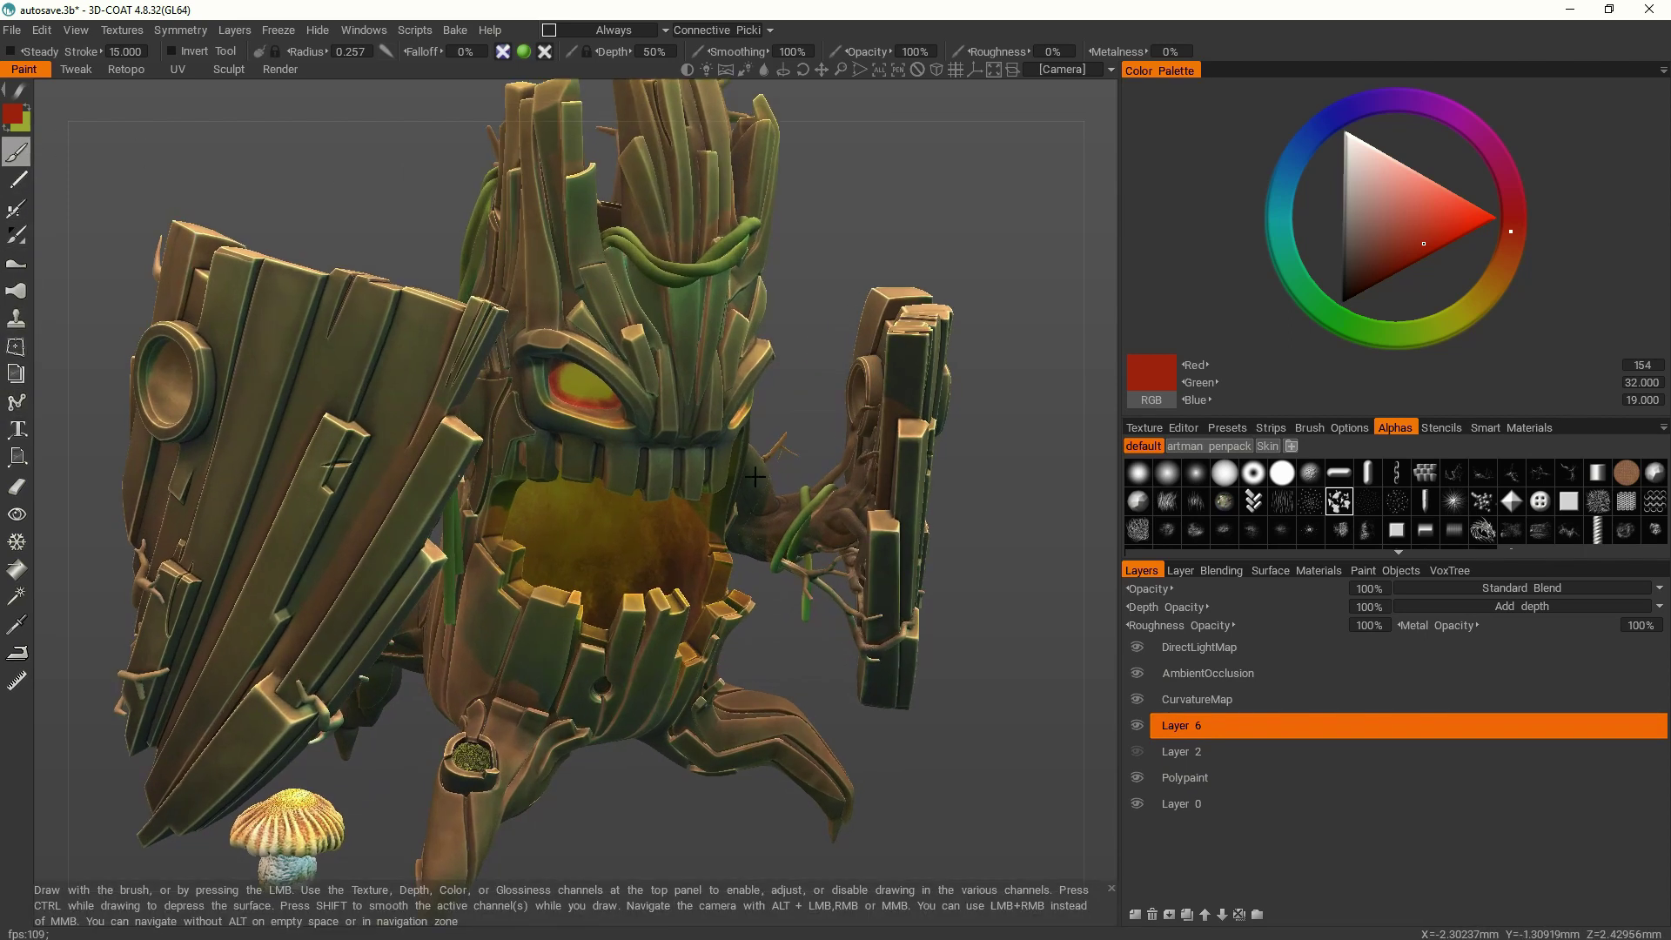
pyautogui.click(1138, 473)
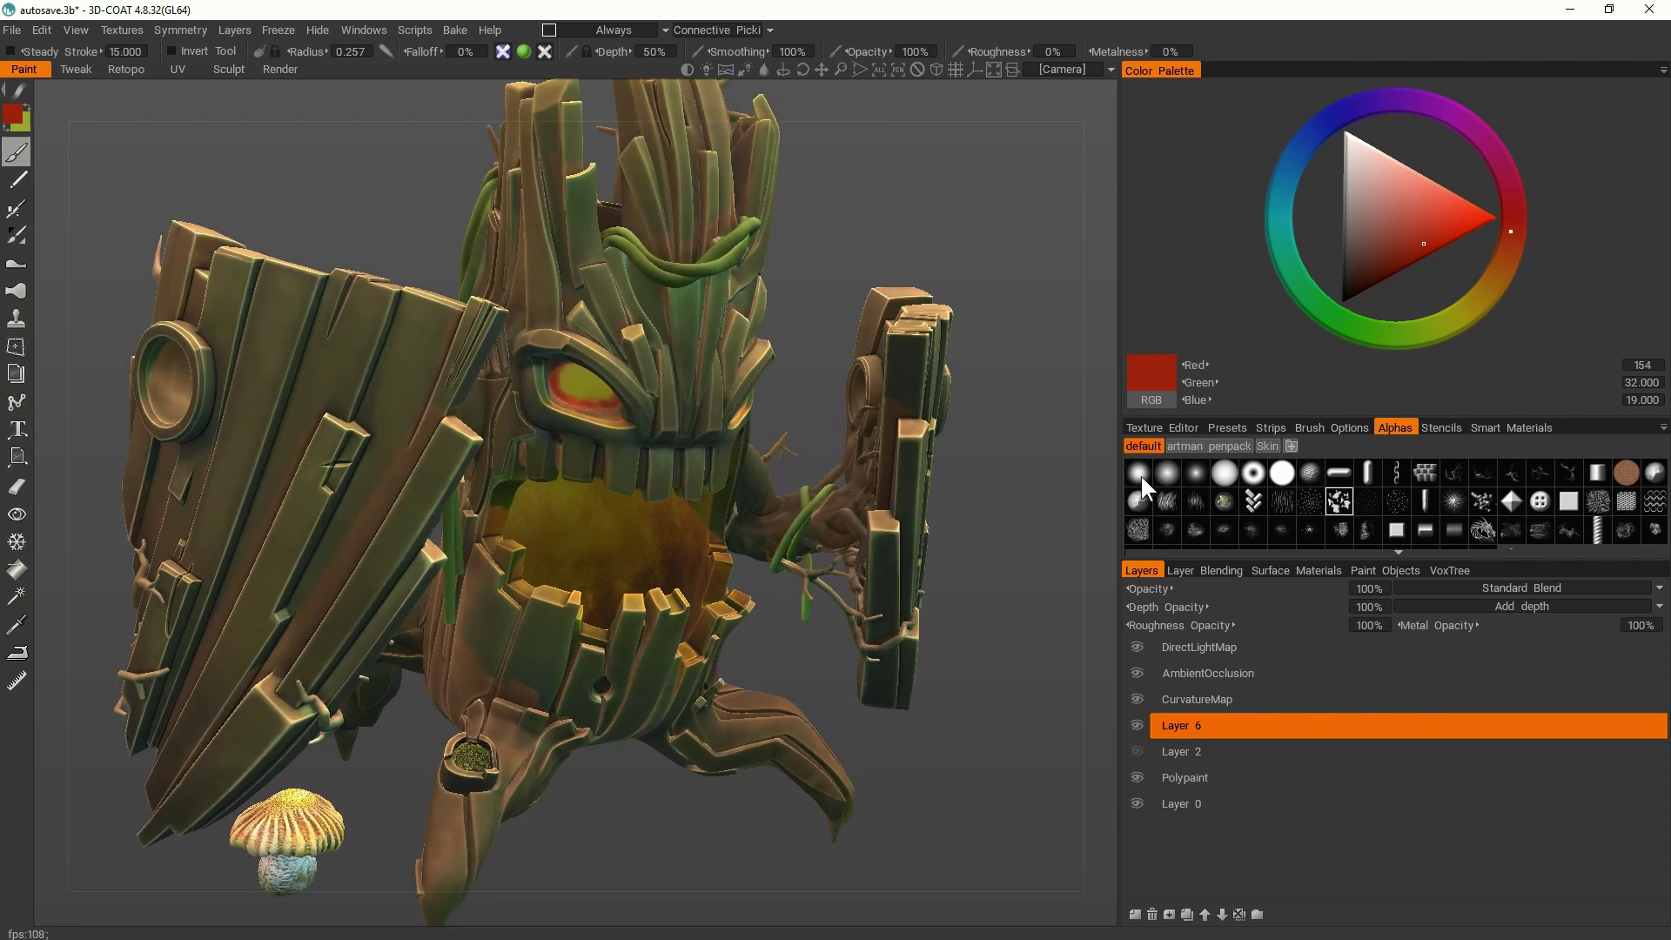
pyautogui.click(1446, 219)
pyautogui.click(394, 348)
pyautogui.moveTo(414, 362); pyautogui.dragTo(421, 345)
pyautogui.hotkey('ctrl', 'z')
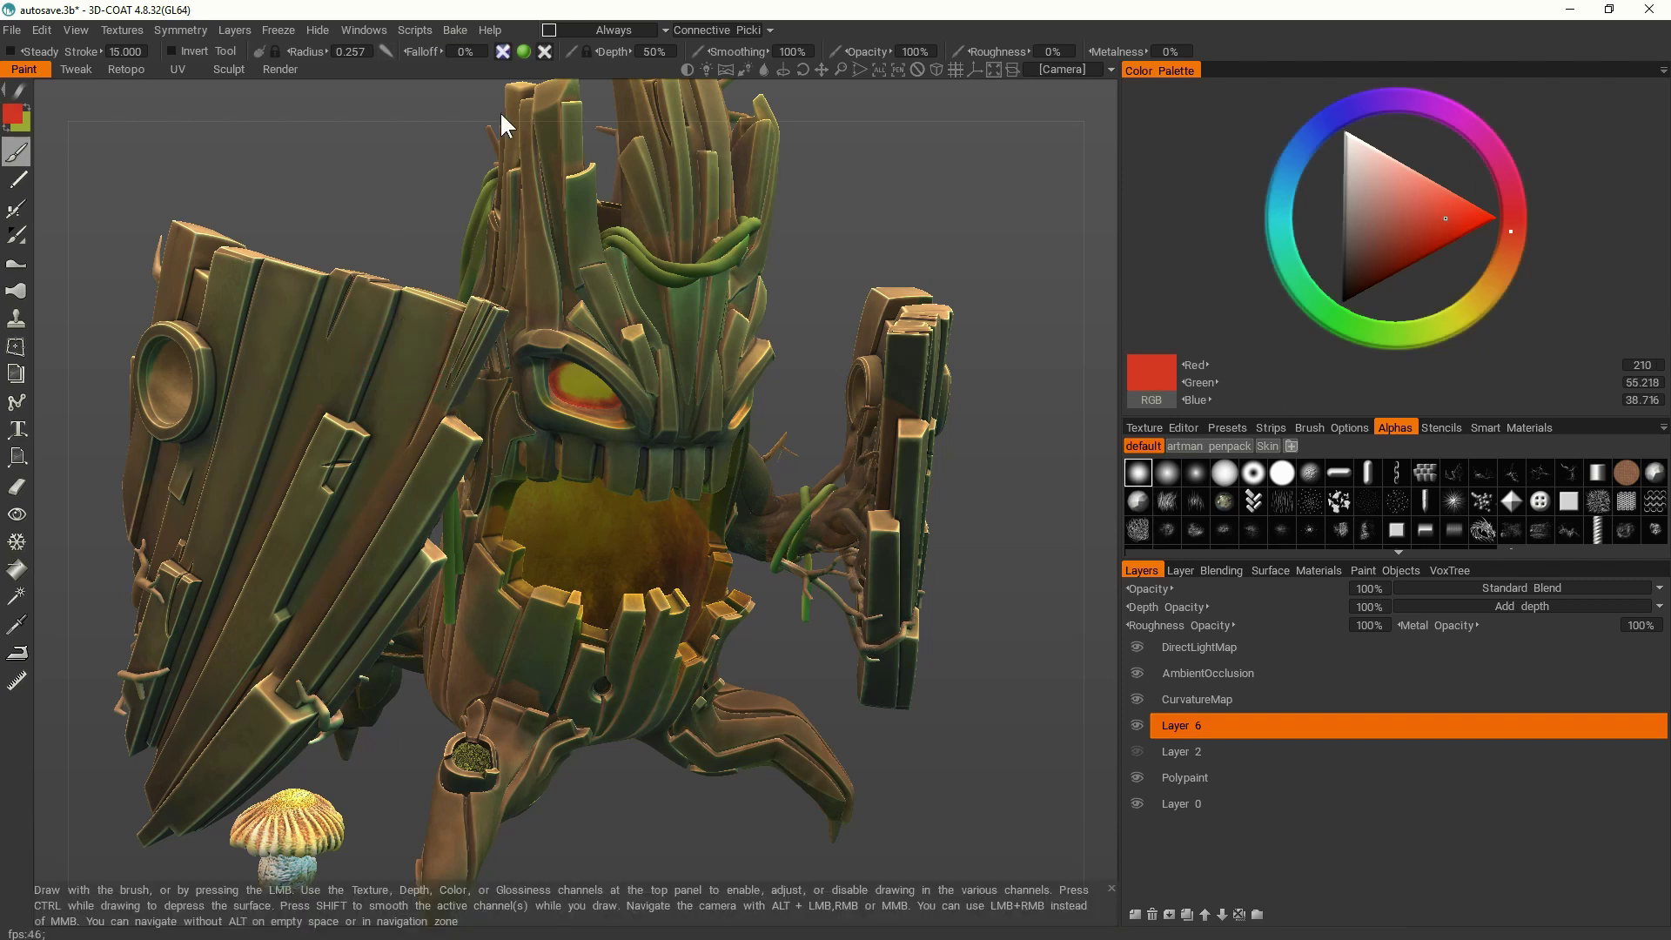
# Step: Enlarge the brush radius to about 0.354, set smoothing to 0%, and paint a red spot on the upper shield planks
pyautogui.click(504, 53)
pyautogui.moveTo(541, 55)
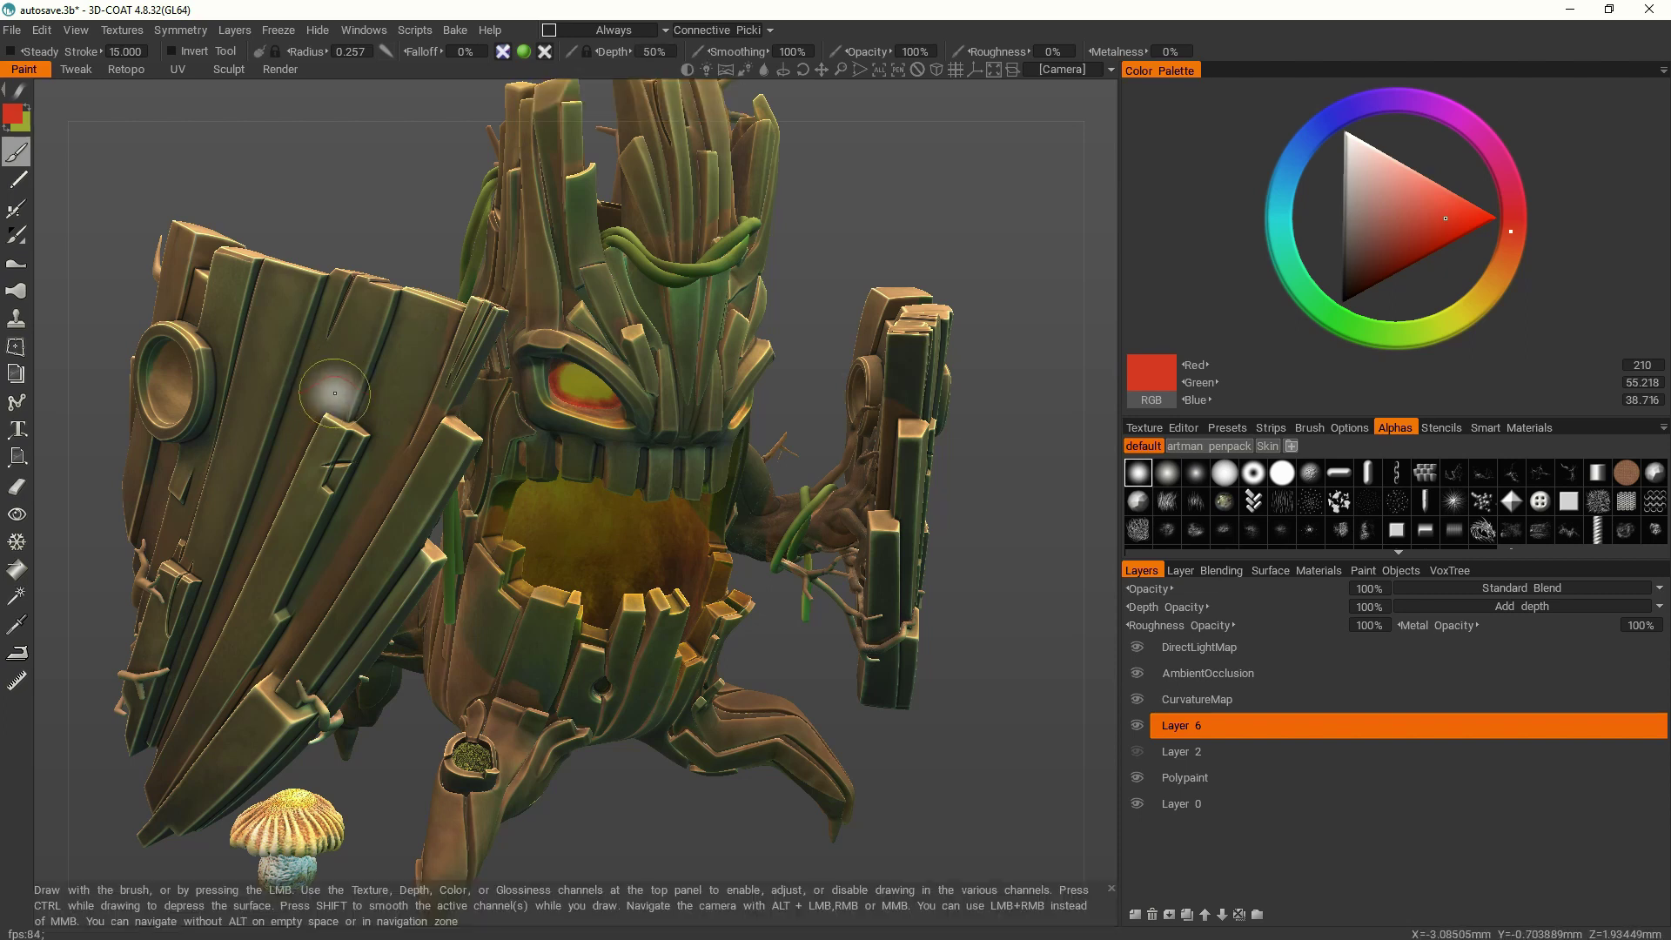
pyautogui.moveTo(346, 377); pyautogui.dragTo(360, 379, button='right')
pyautogui.click(792, 51)
pyautogui.write('0')
pyautogui.press('Return')
pyautogui.click(340, 303)
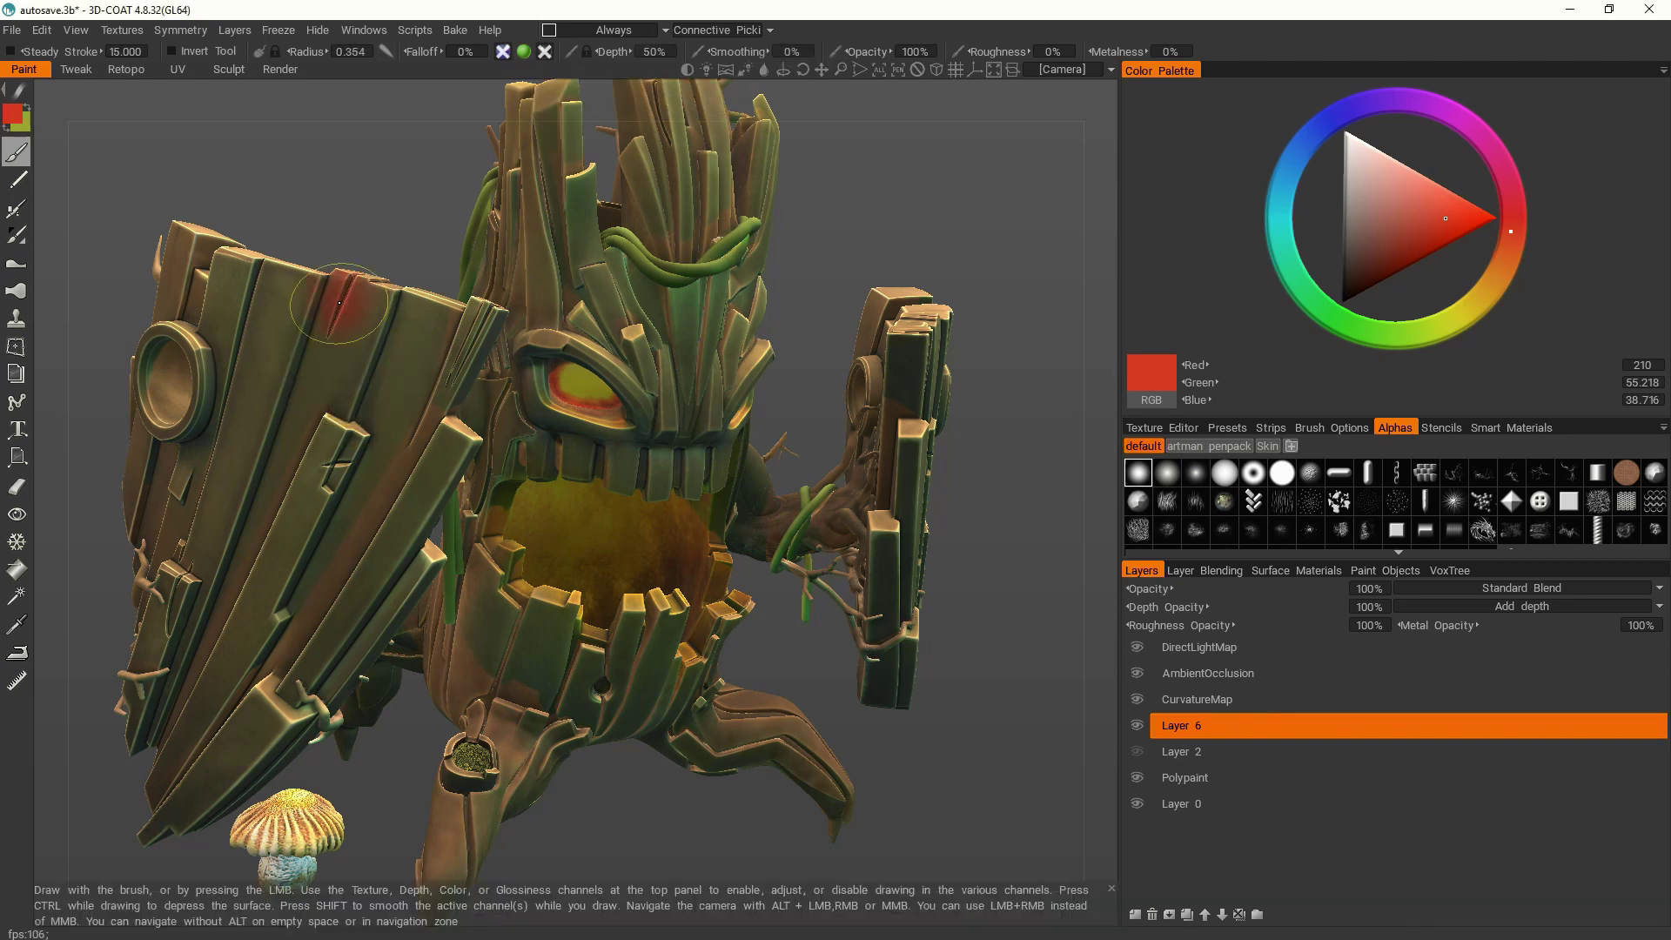
# Step: Paint a green spot (RGB 103, 210, 39) and a blue spot (39, 63, 210) below the red one, and rename Layer 6 as Painted Layer
pyautogui.click(1380, 339)
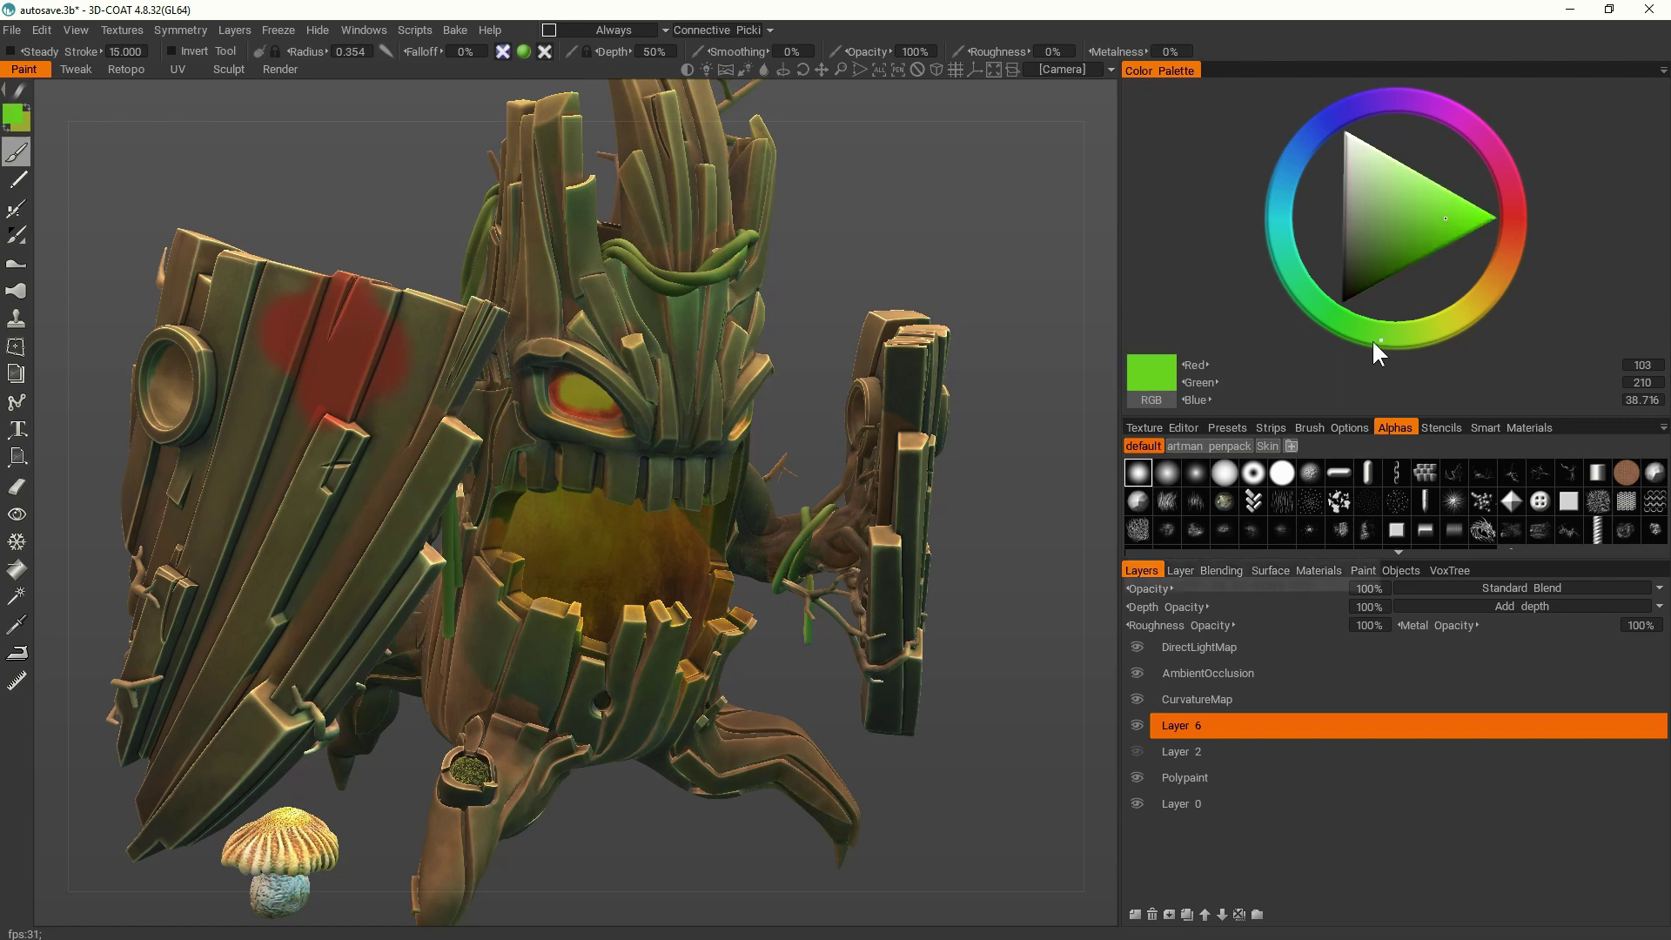
pyautogui.click(281, 460)
pyautogui.click(1316, 127)
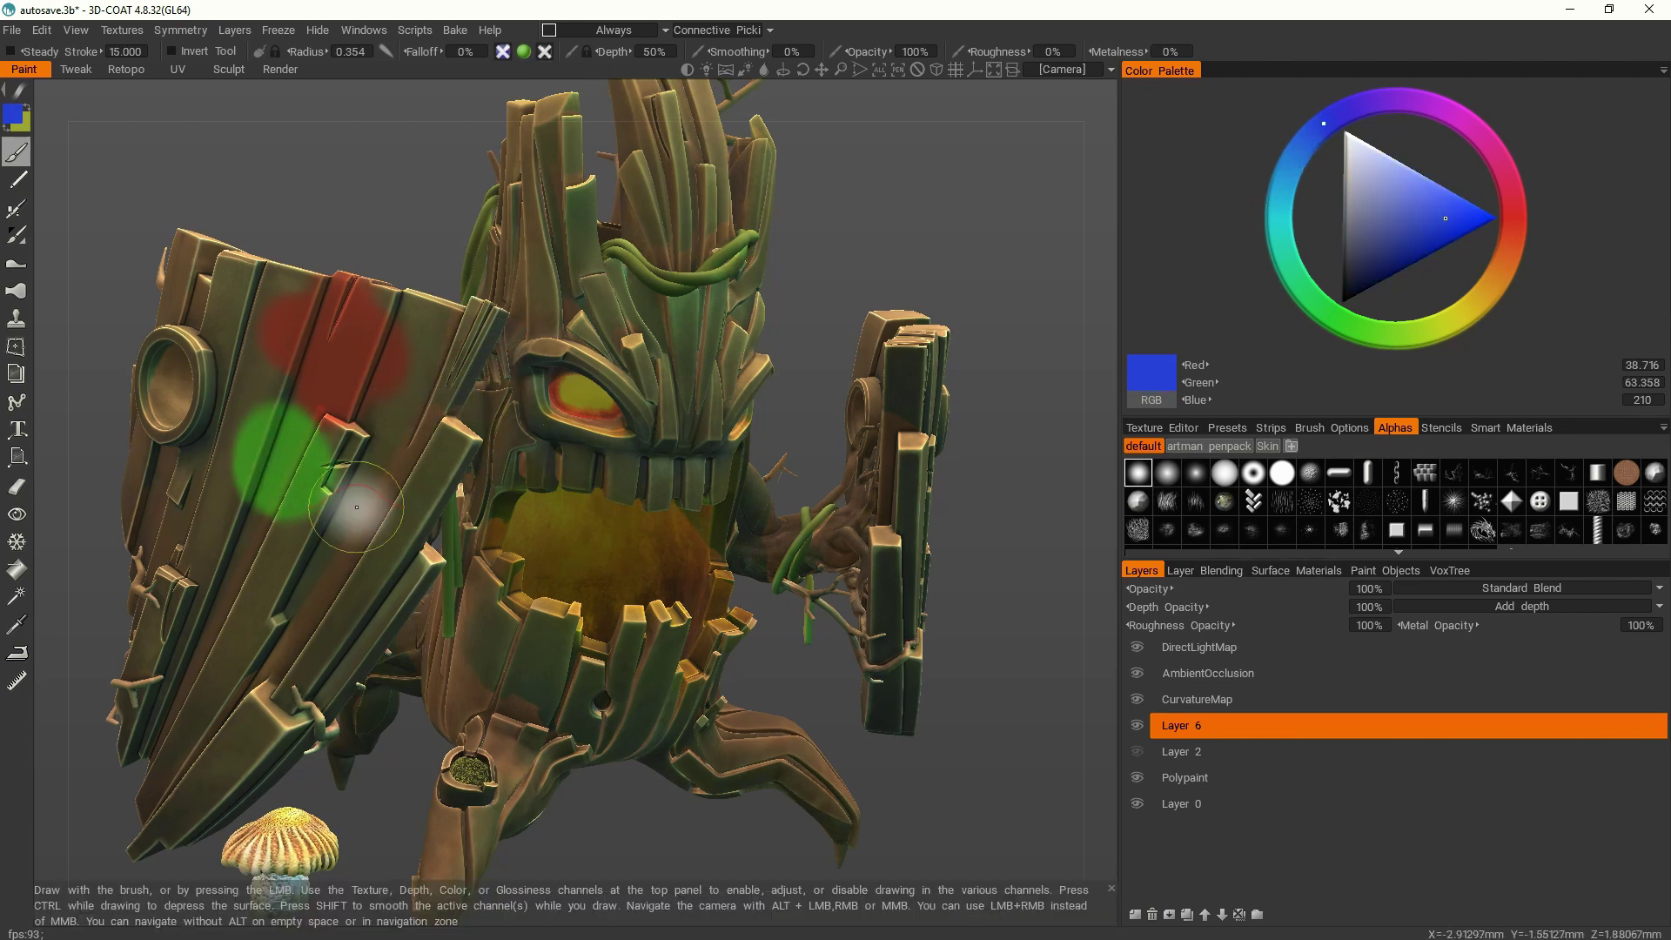
pyautogui.click(260, 579)
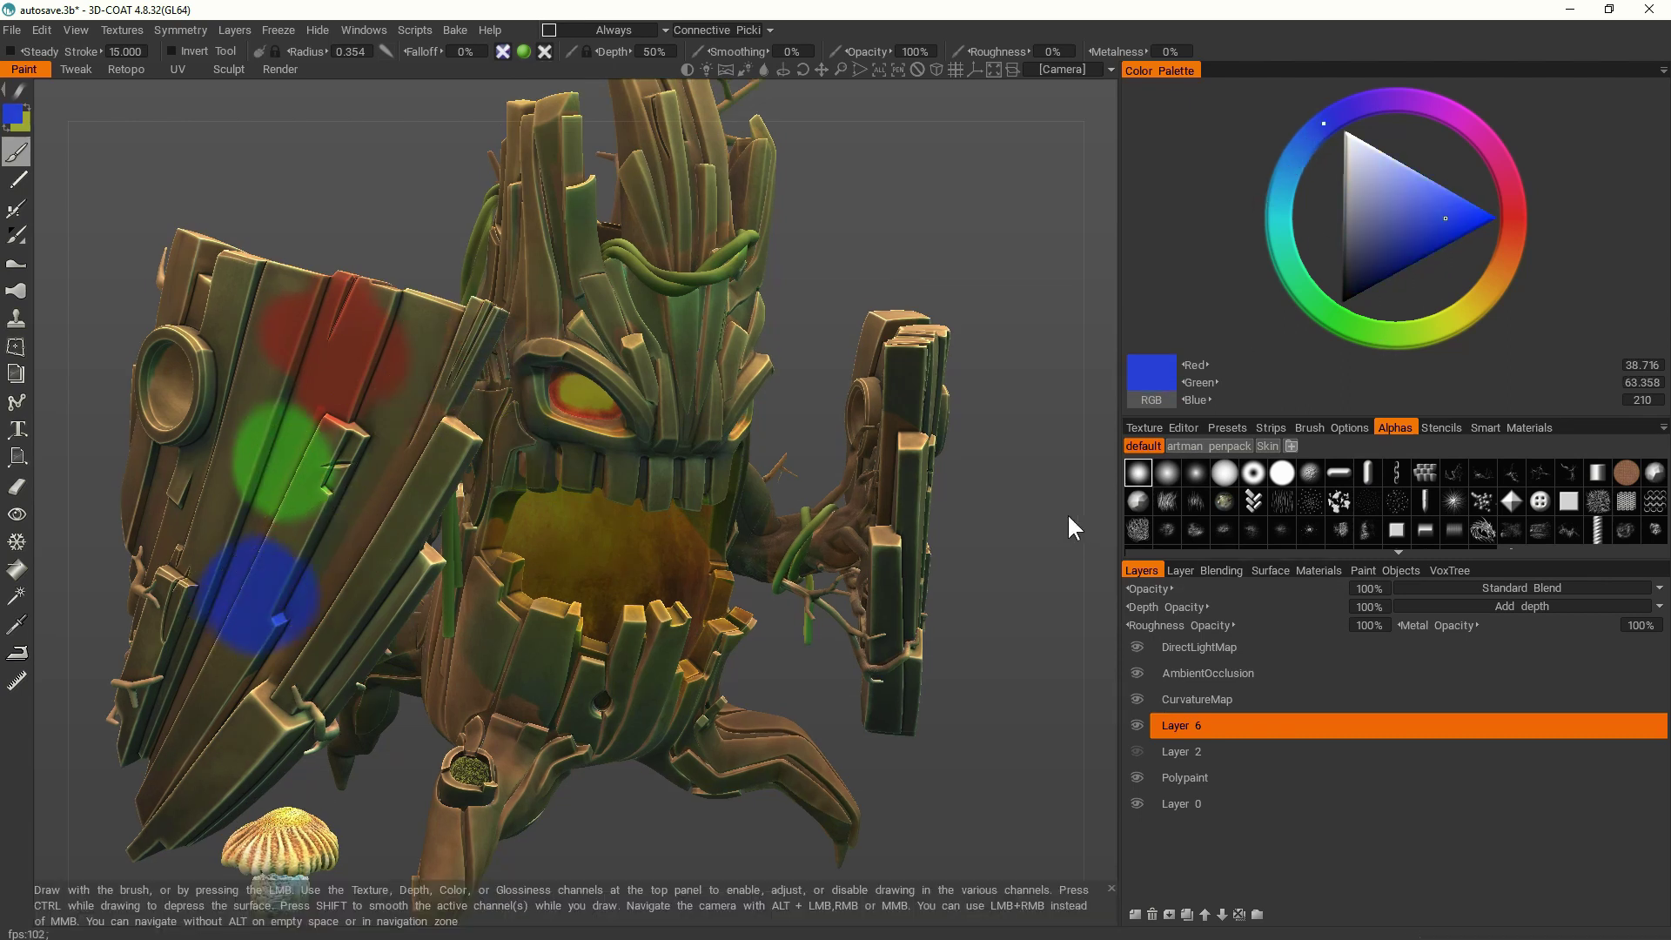
pyautogui.scroll(-3, 1001, 500)
pyautogui.moveTo(975, 494); pyautogui.dragTo(823, 554)
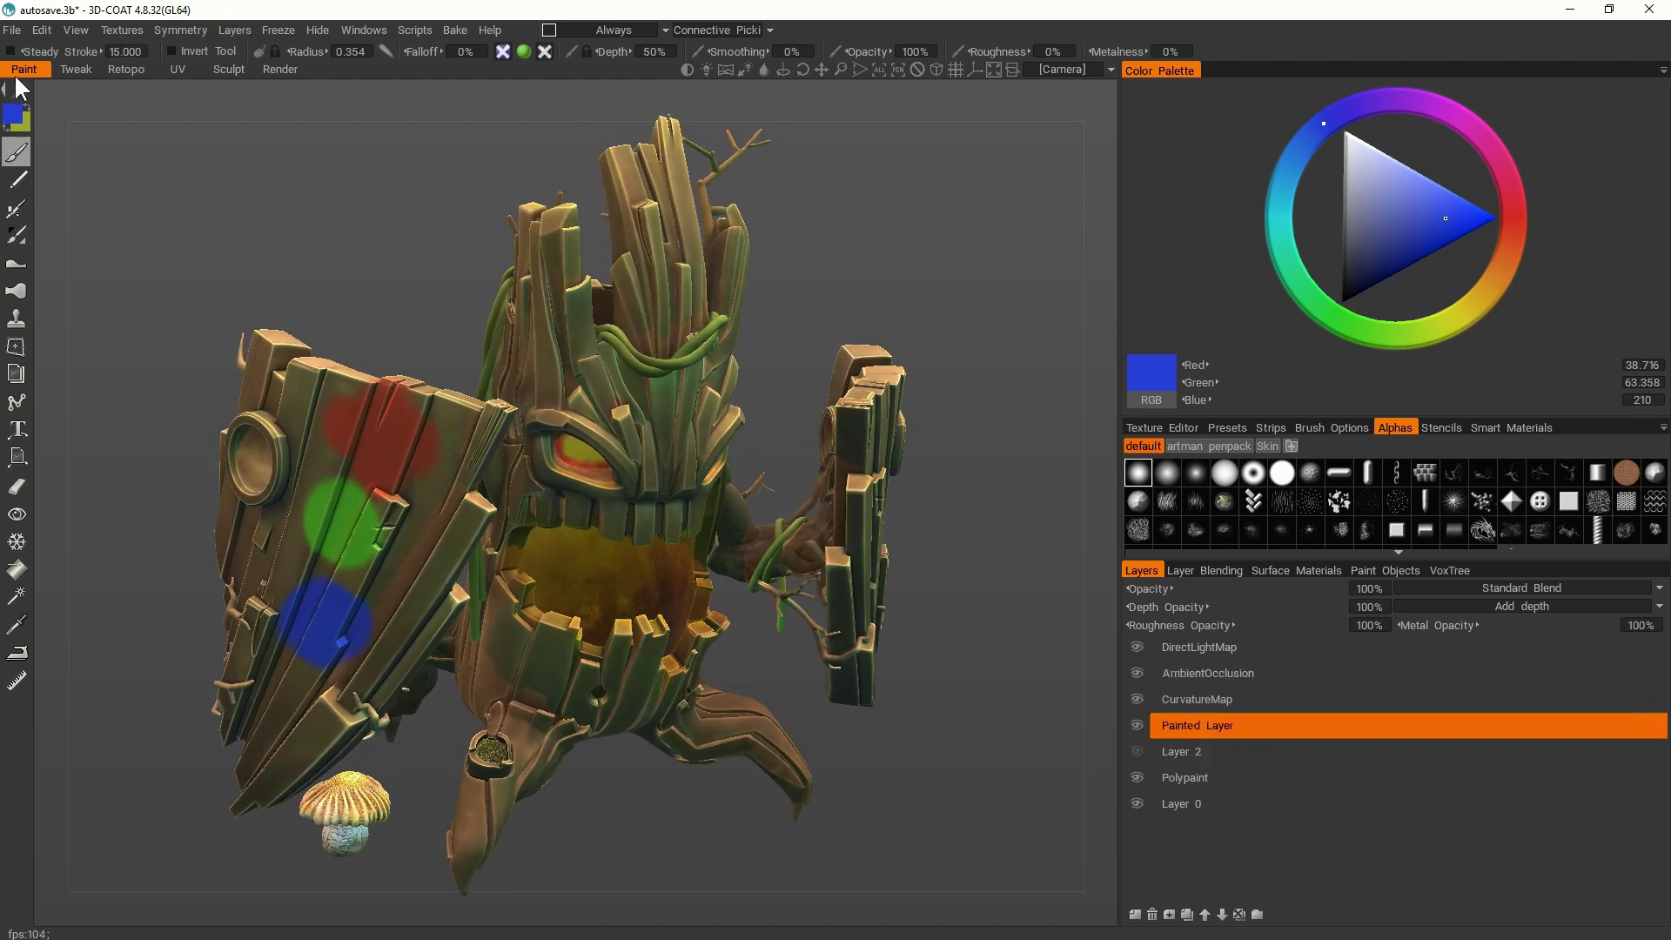
# Step: From the Sculpt room, export the scene as FBX, overwriting Monster03_High for Retopo 3DCoat.fbx, and skip the poly count reduction
pyautogui.click(230, 69)
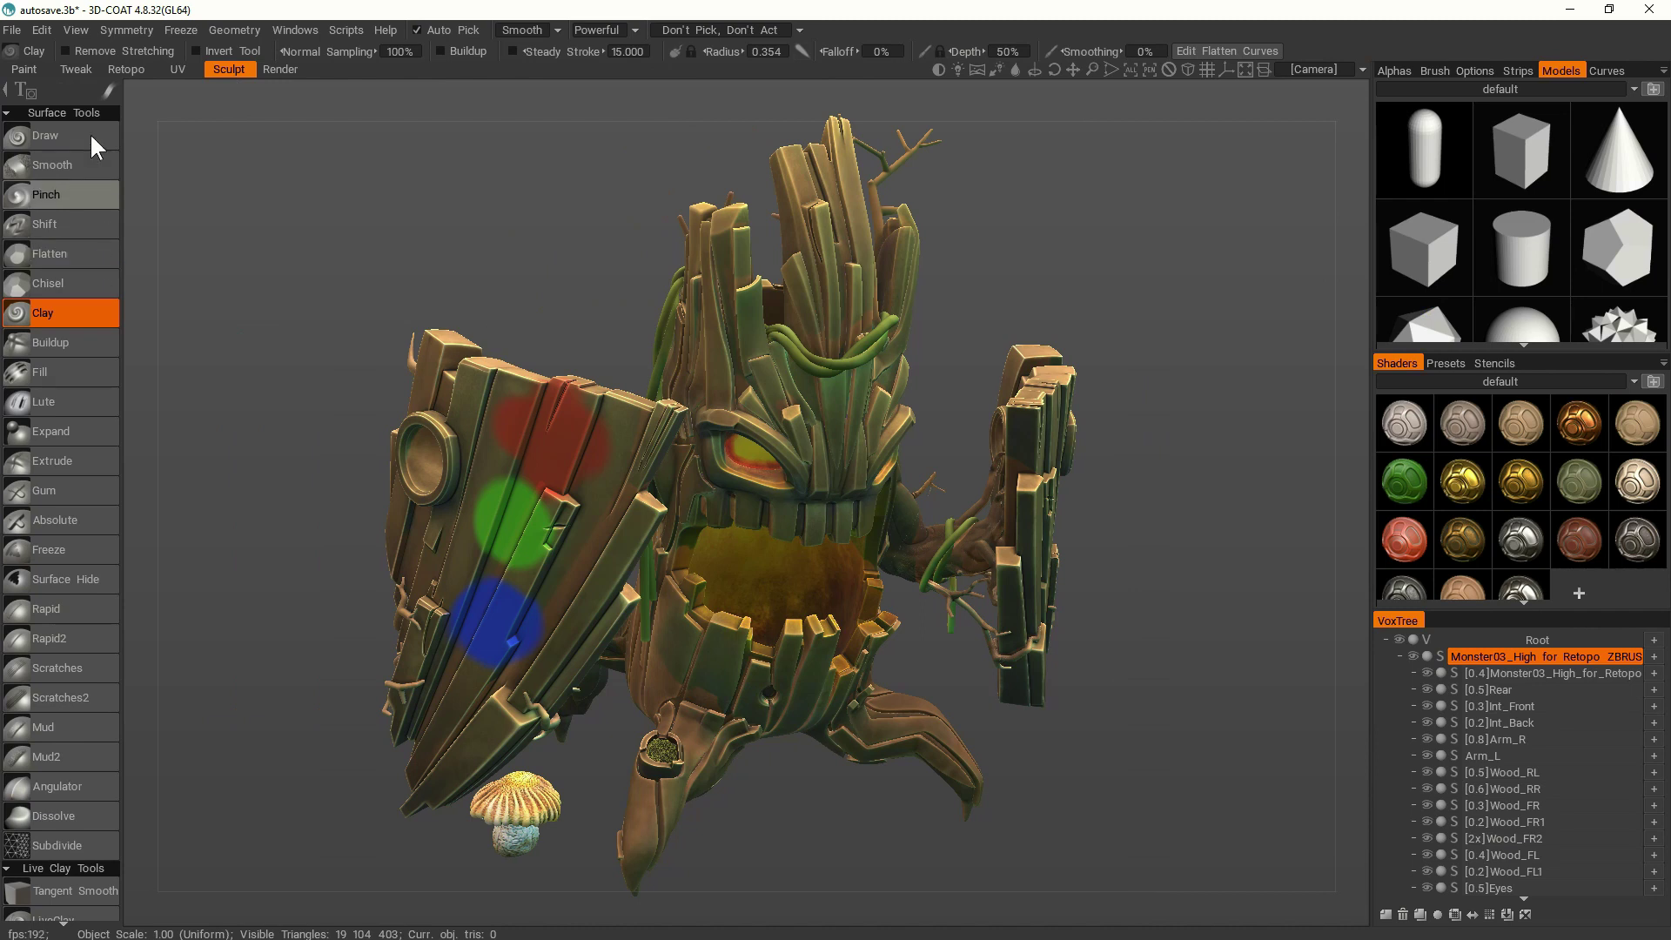
pyautogui.click(15, 31)
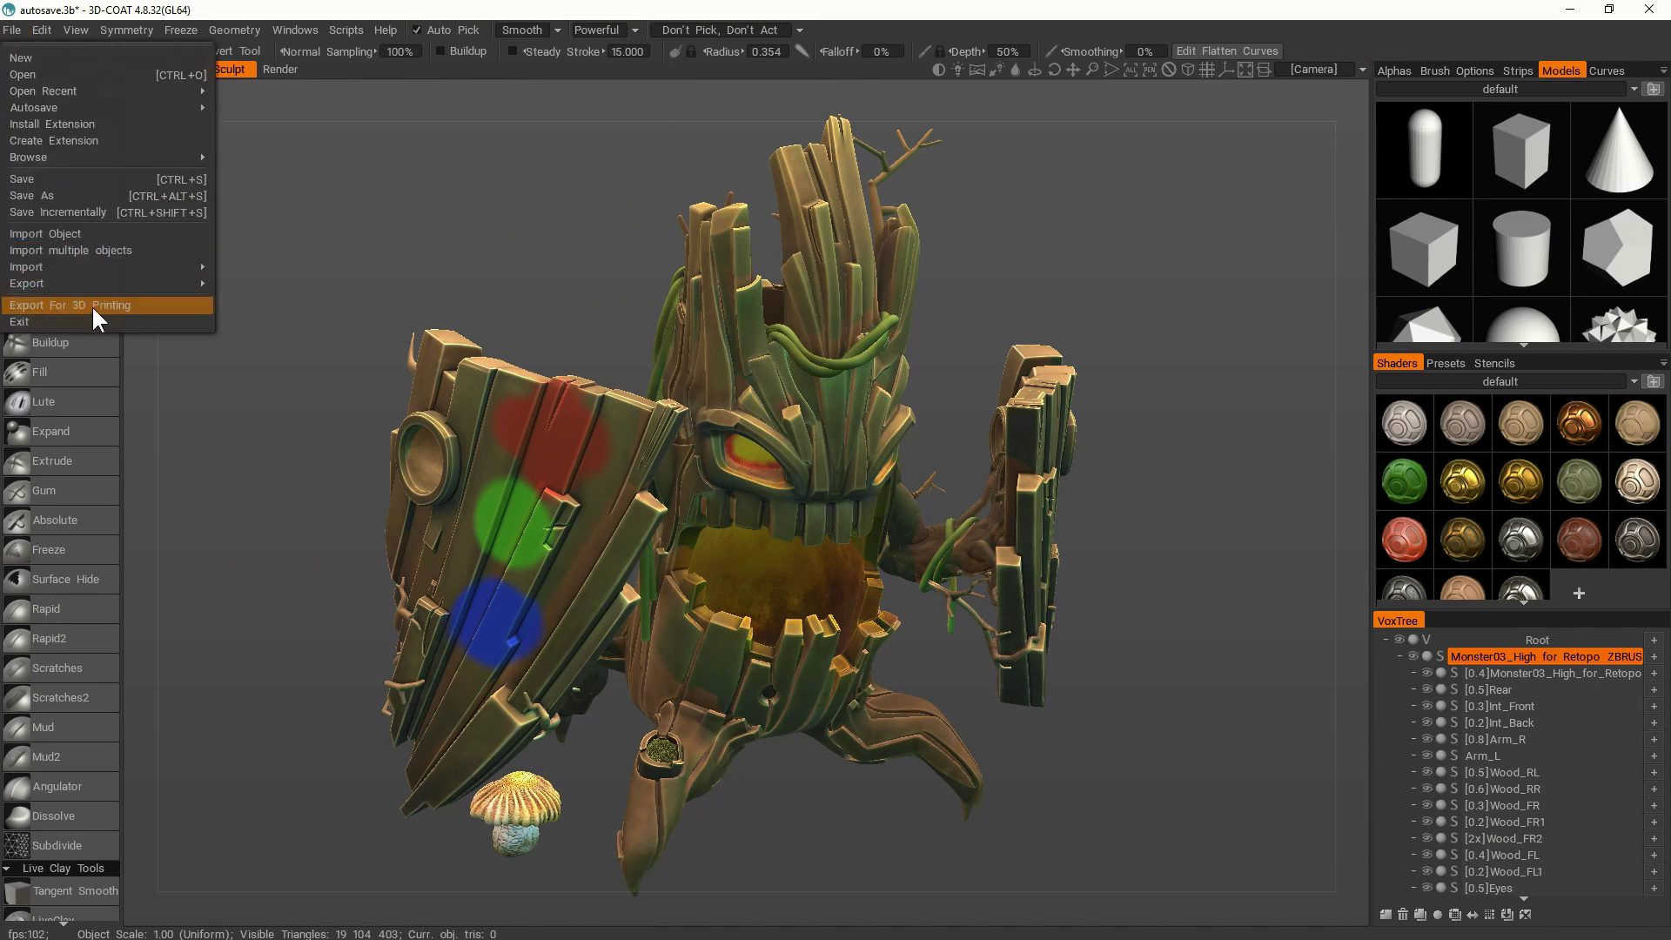
pyautogui.moveTo(83, 283)
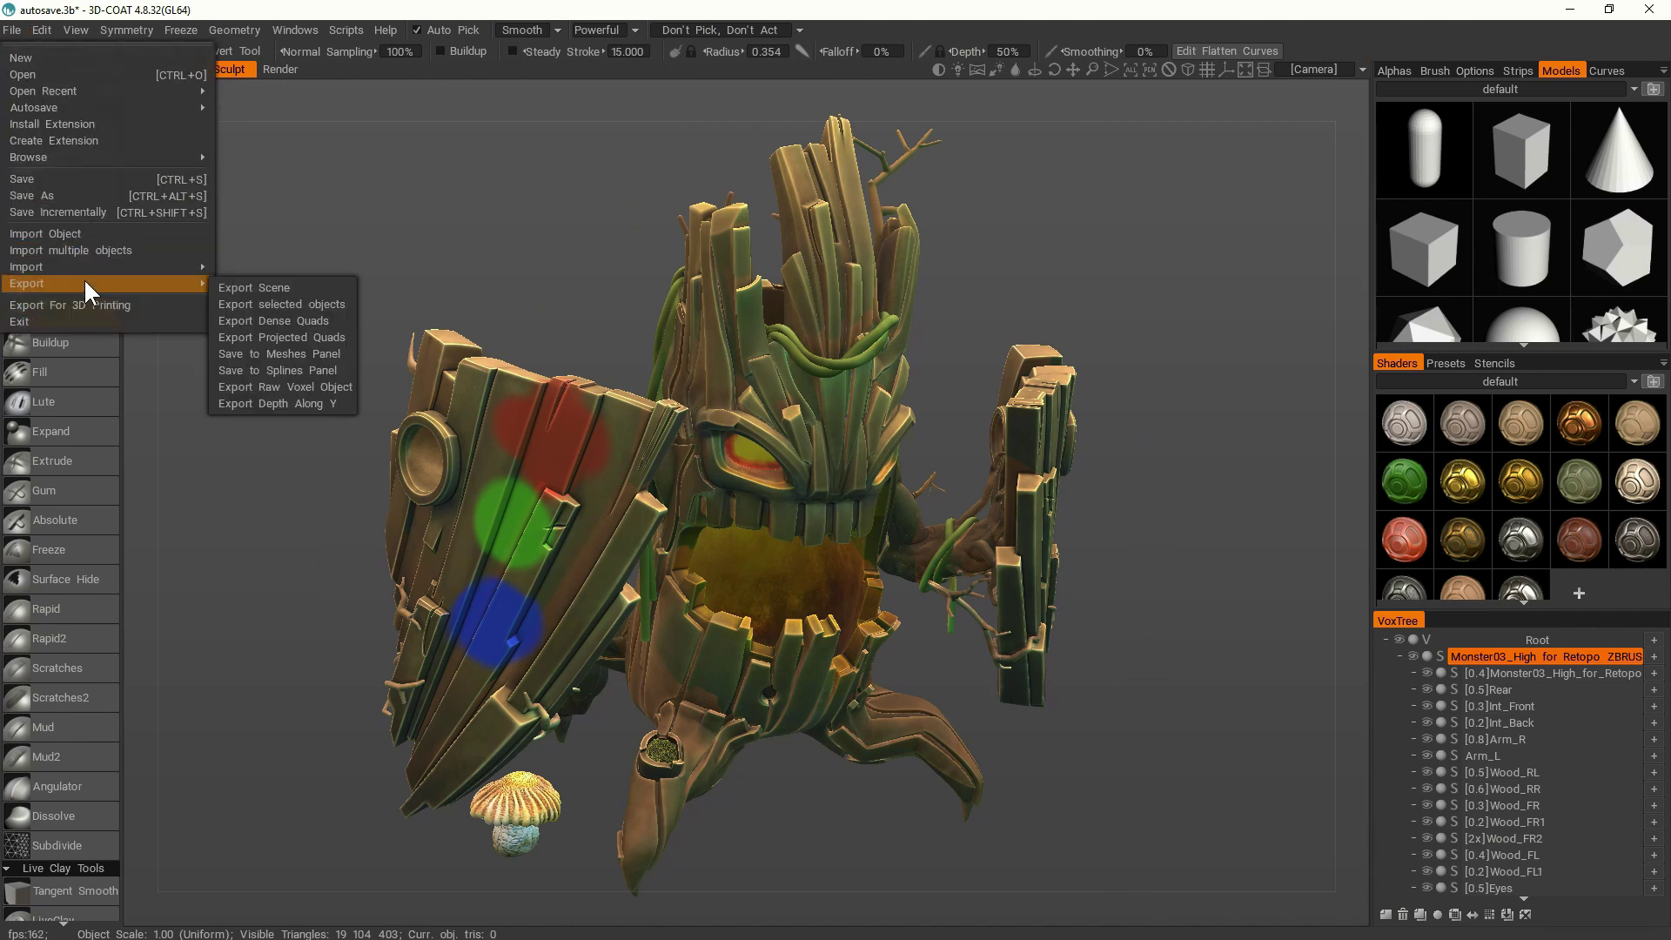
pyautogui.click(269, 289)
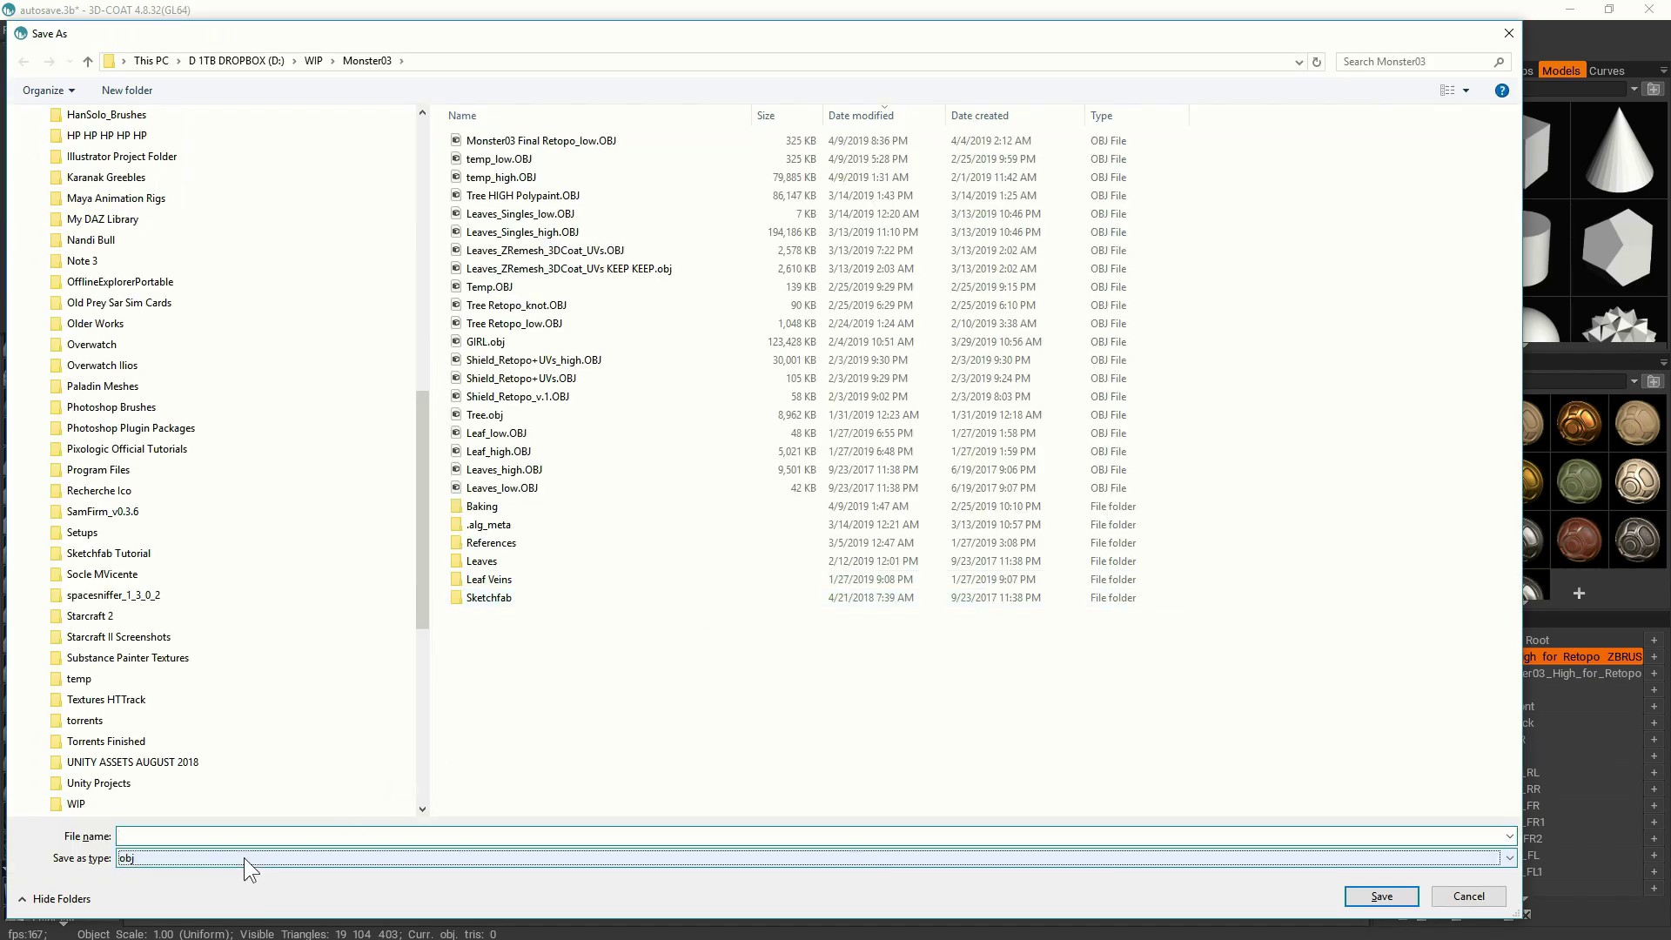
pyautogui.click(244, 858)
pyautogui.click(202, 775)
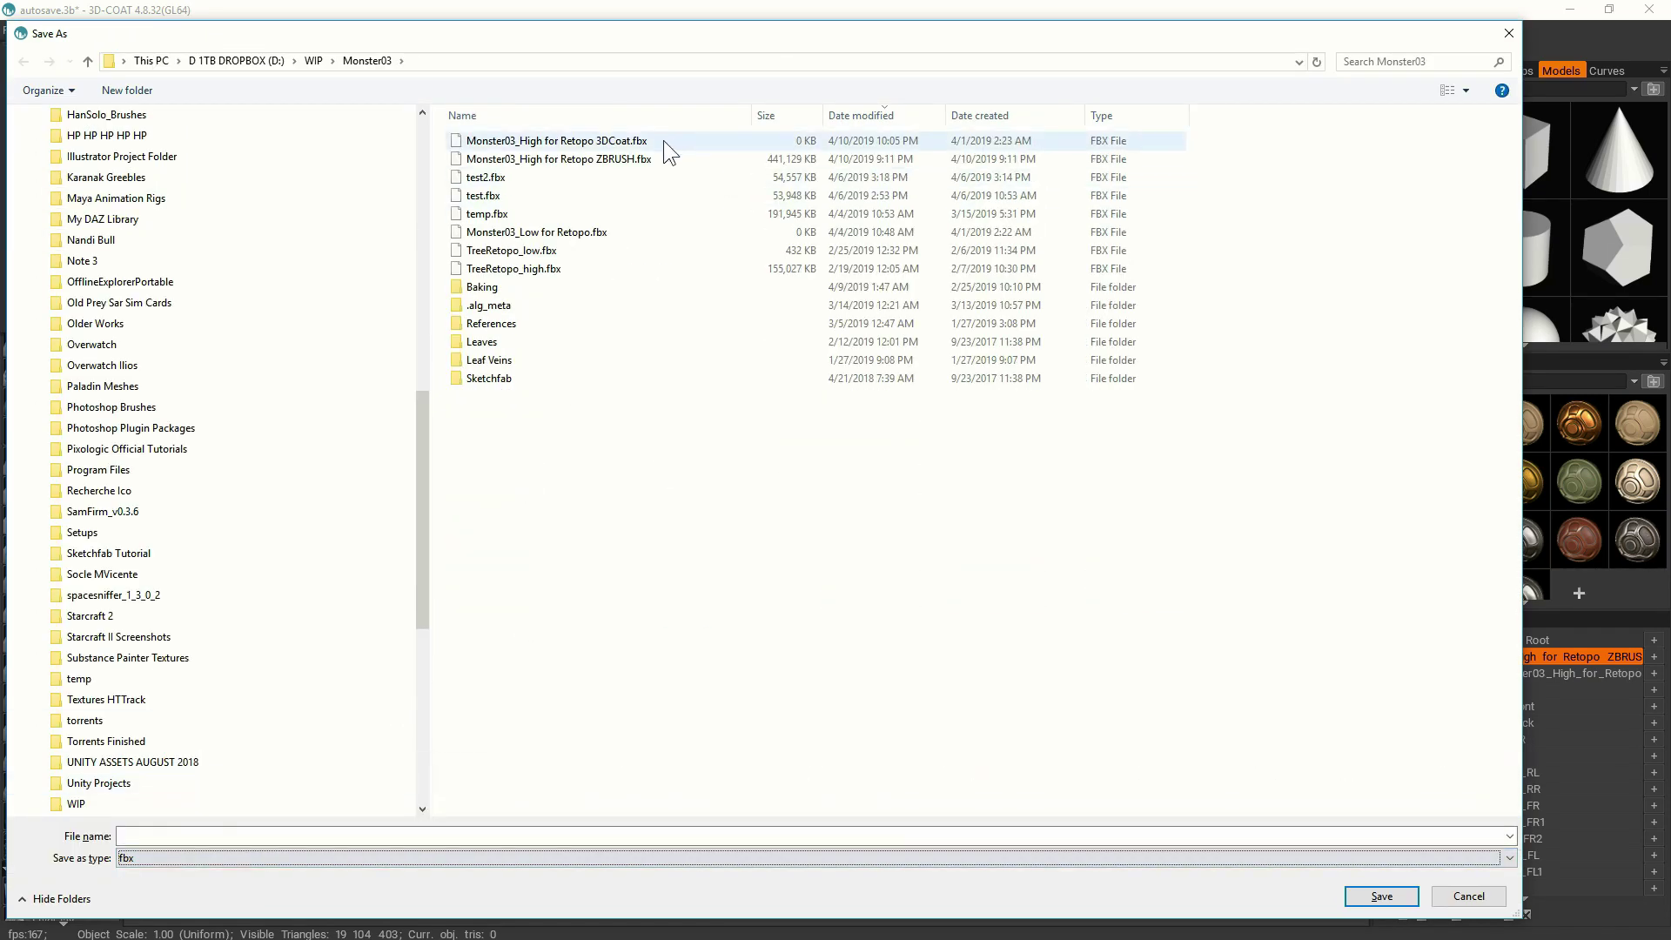
pyautogui.click(532, 141)
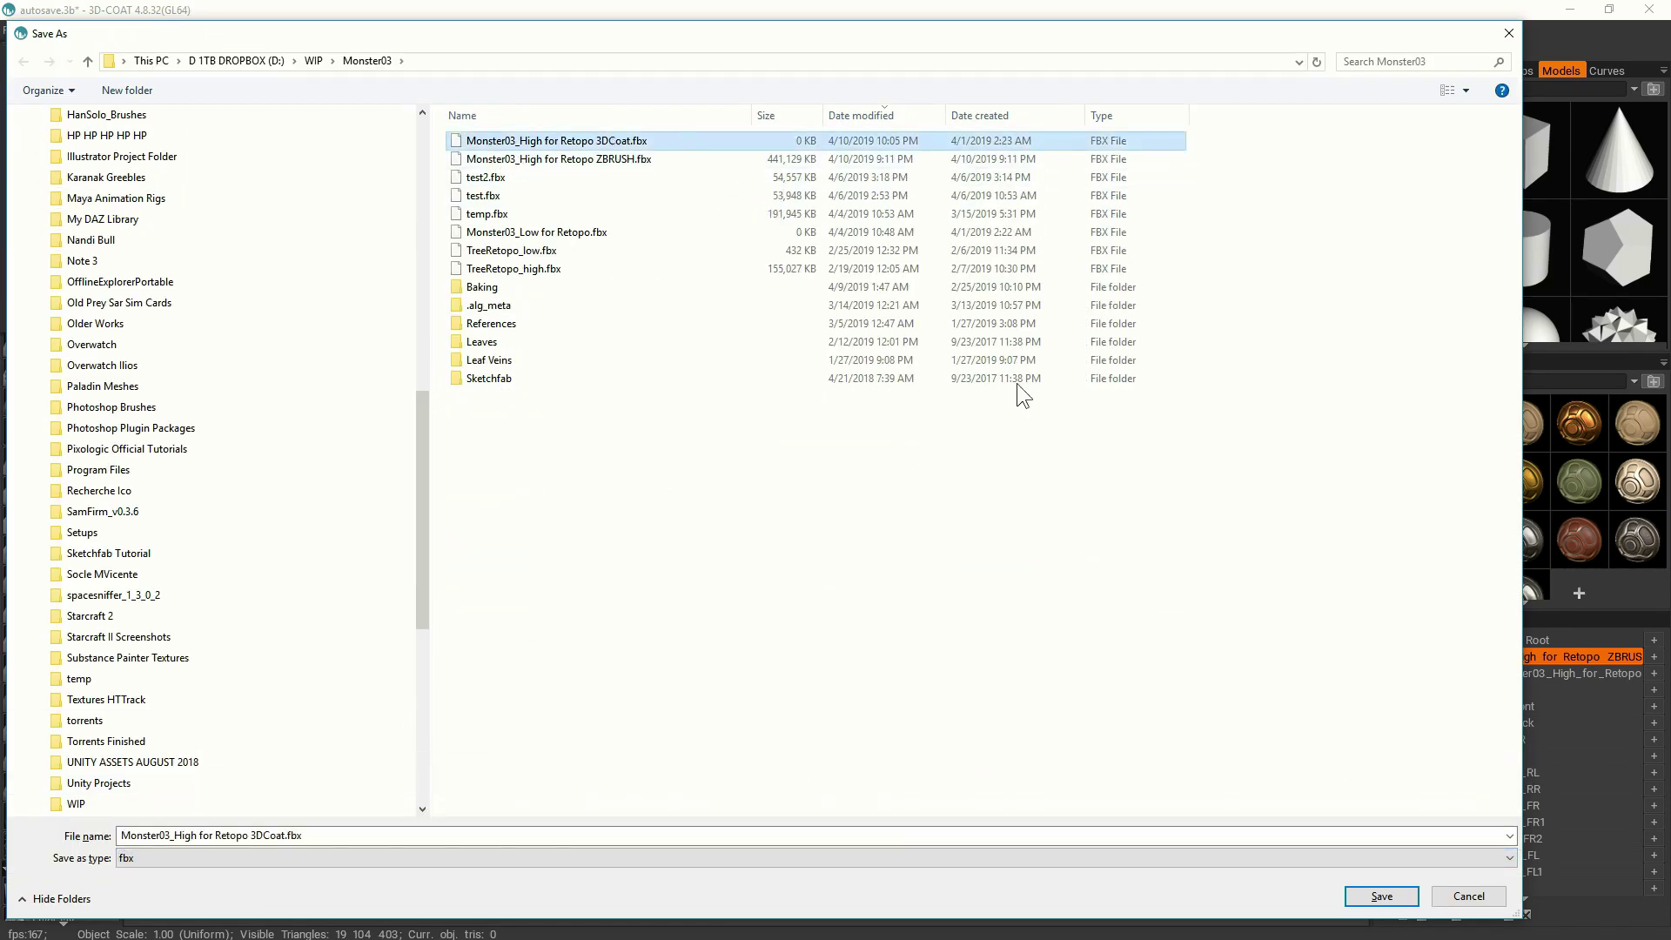
pyautogui.click(1383, 897)
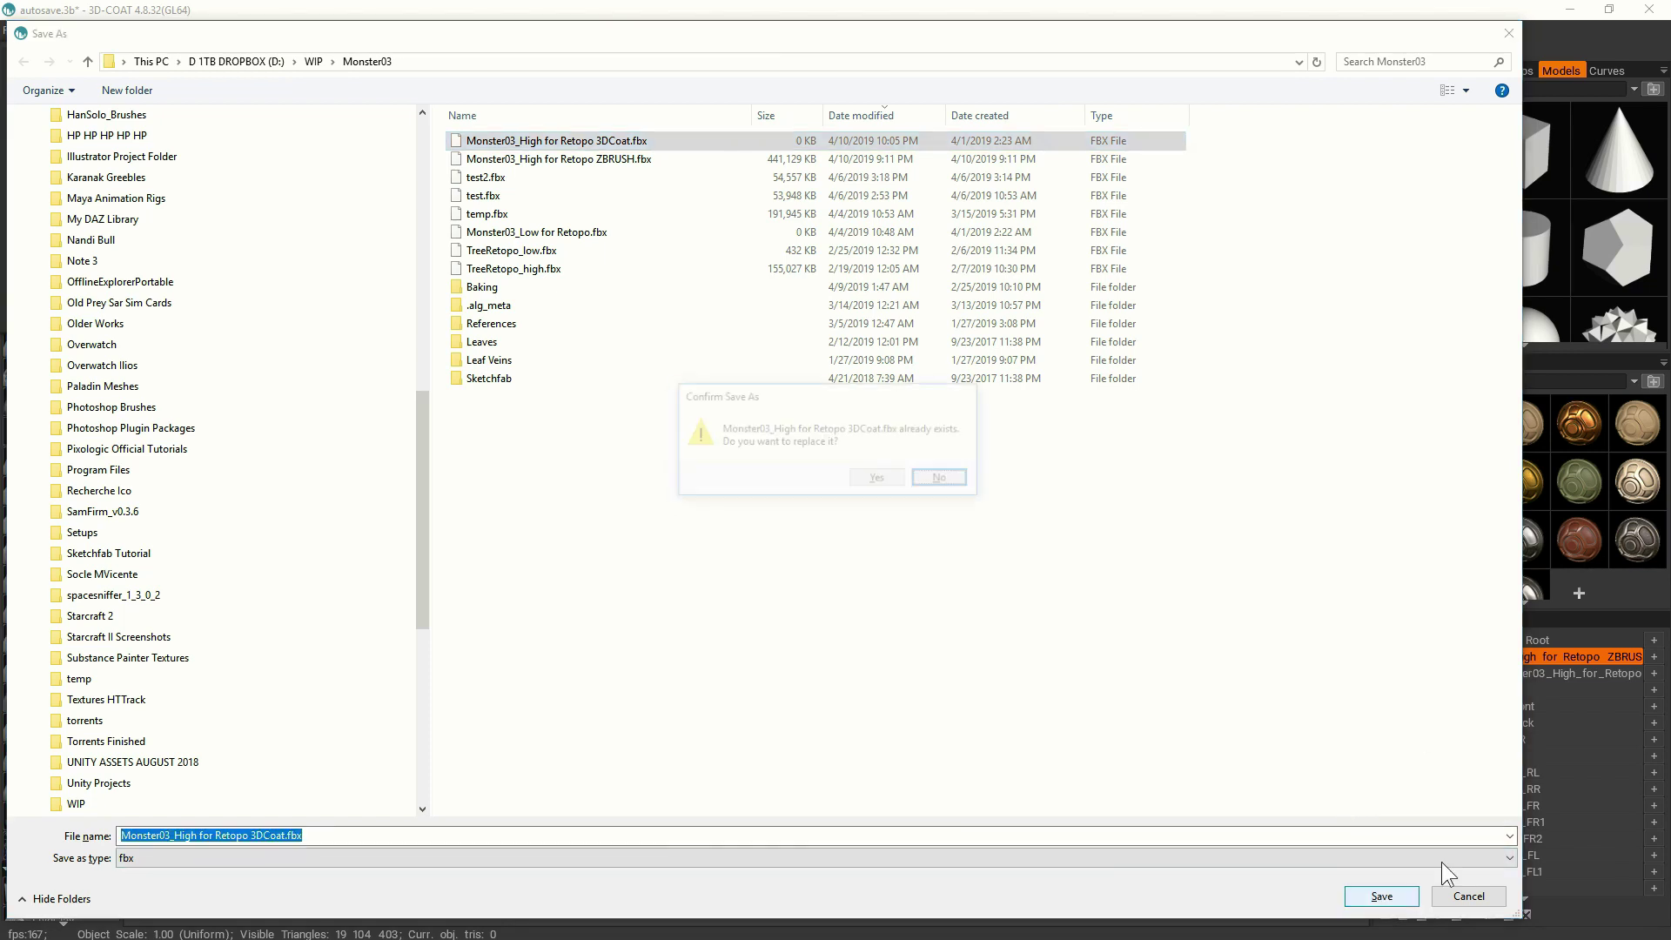
pyautogui.click(878, 479)
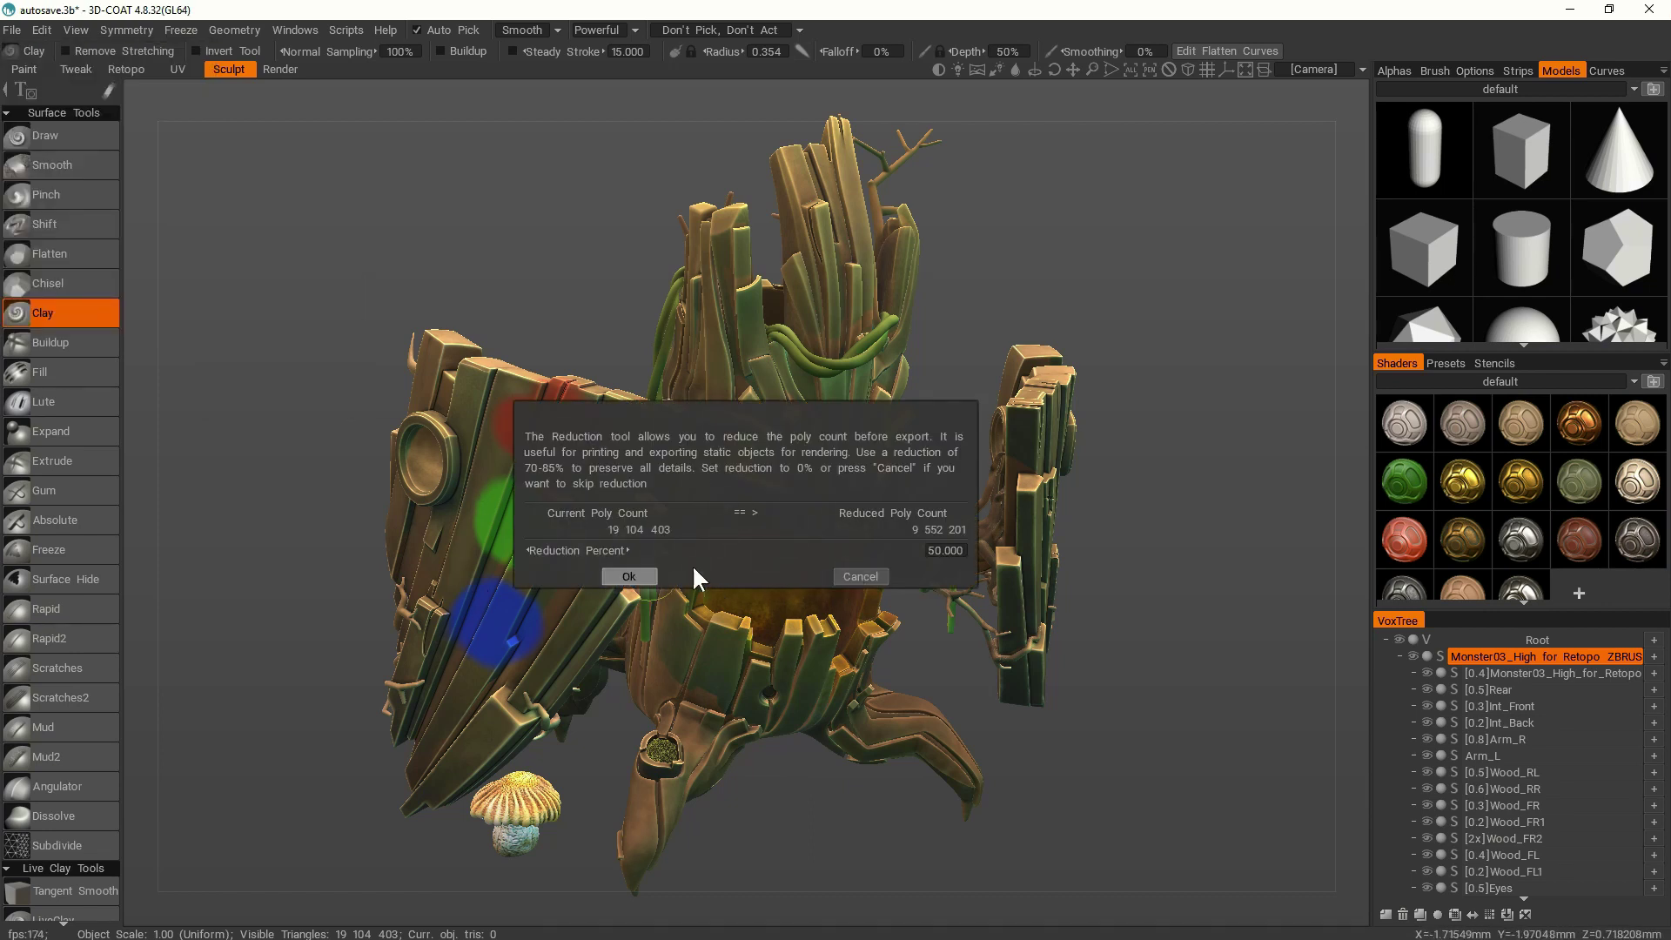
pyautogui.click(857, 578)
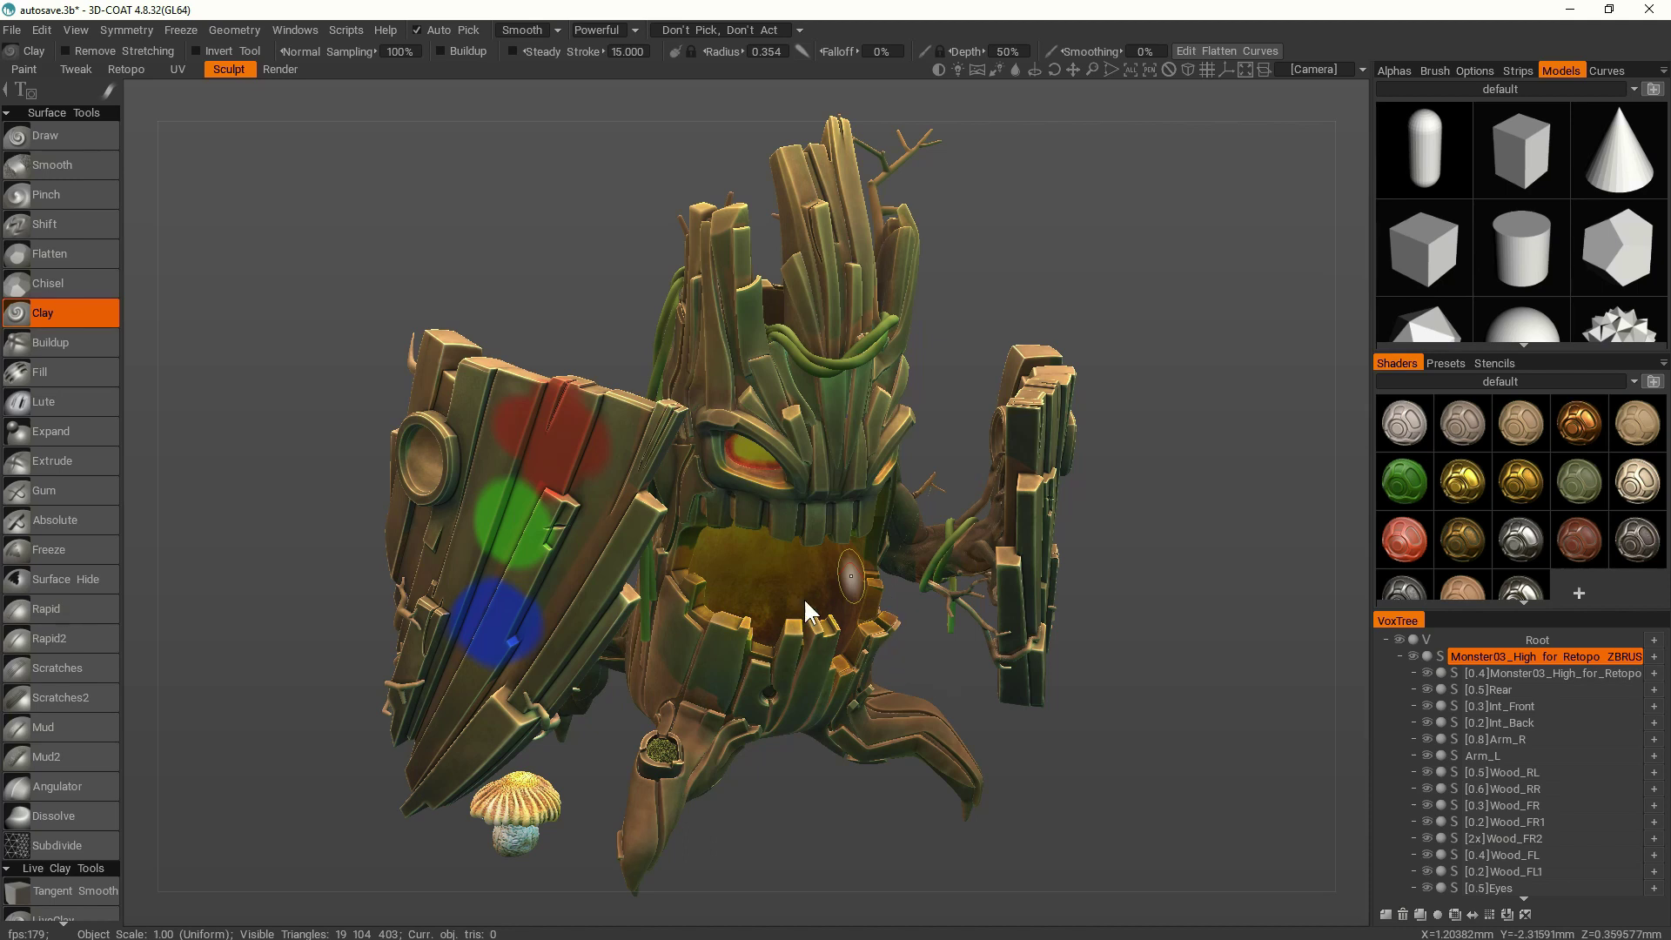
# Step: Switch to ZBrush and import Monster03_High for Retopo 3DCoat.fbx through the FBX ExportImport plugin
pyautogui.keyDown('alt'); pyautogui.moveTo(787, 566); pyautogui.dragTo(781, 545); pyautogui.keyUp('alt')
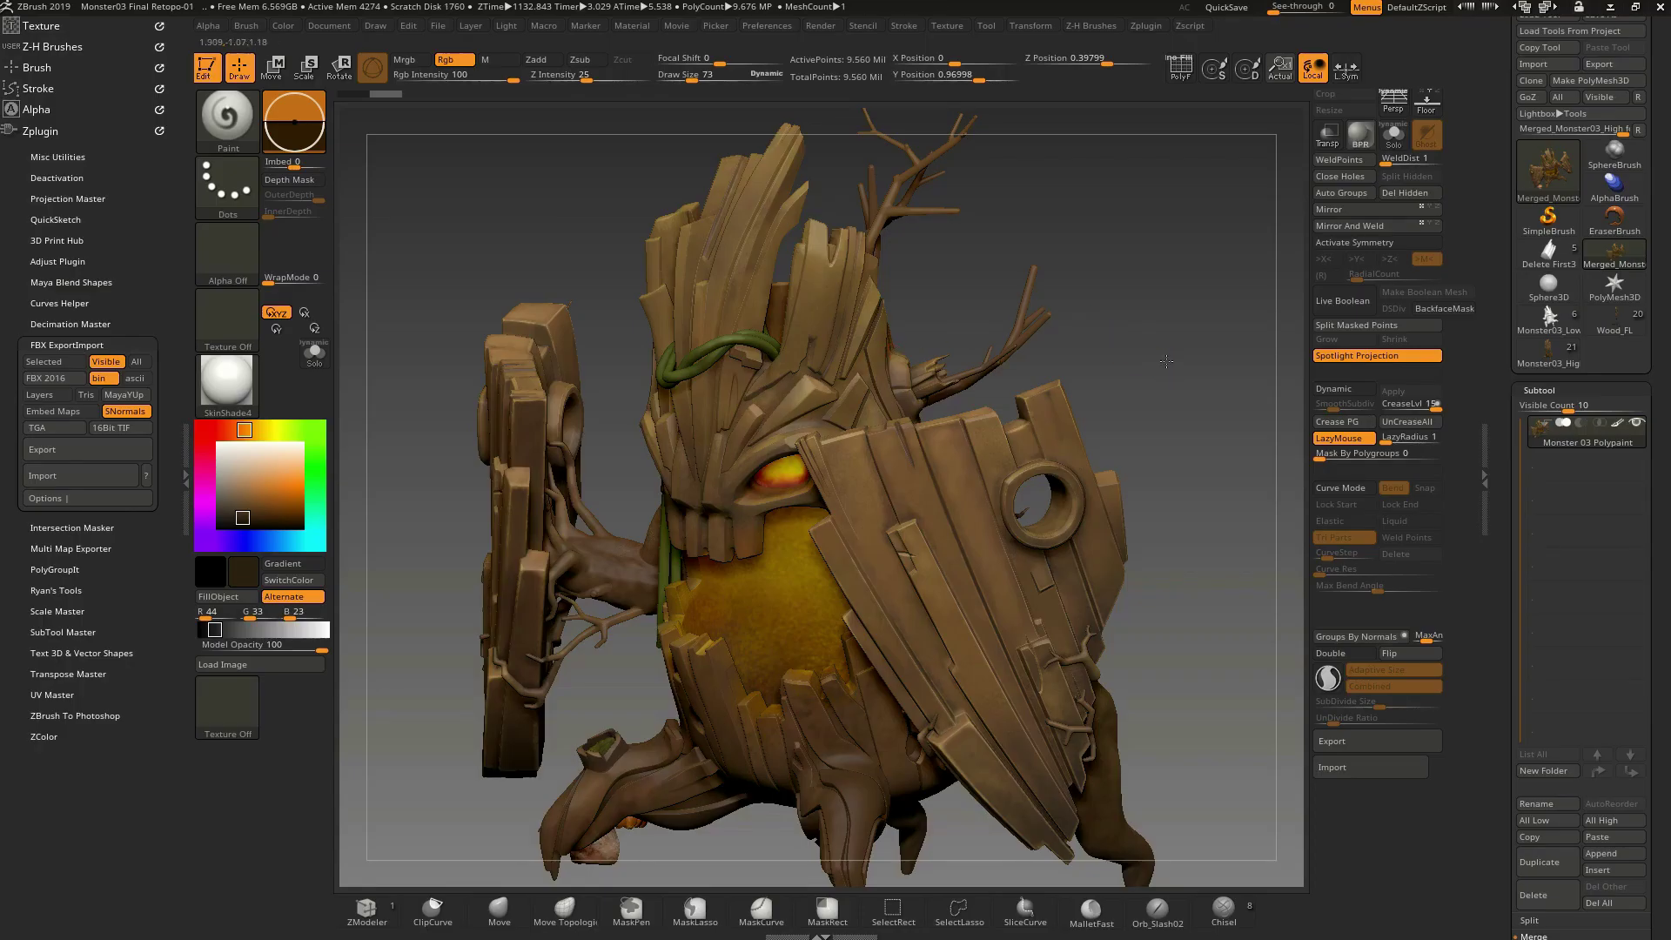
pyautogui.moveTo(1166, 361)
pyautogui.keyDown('alt'); pyautogui.mouseDown()
pyautogui.moveTo(1136, 307)
pyautogui.moveTo(1154, 330)
pyautogui.mouseUp(); pyautogui.keyUp('alt')
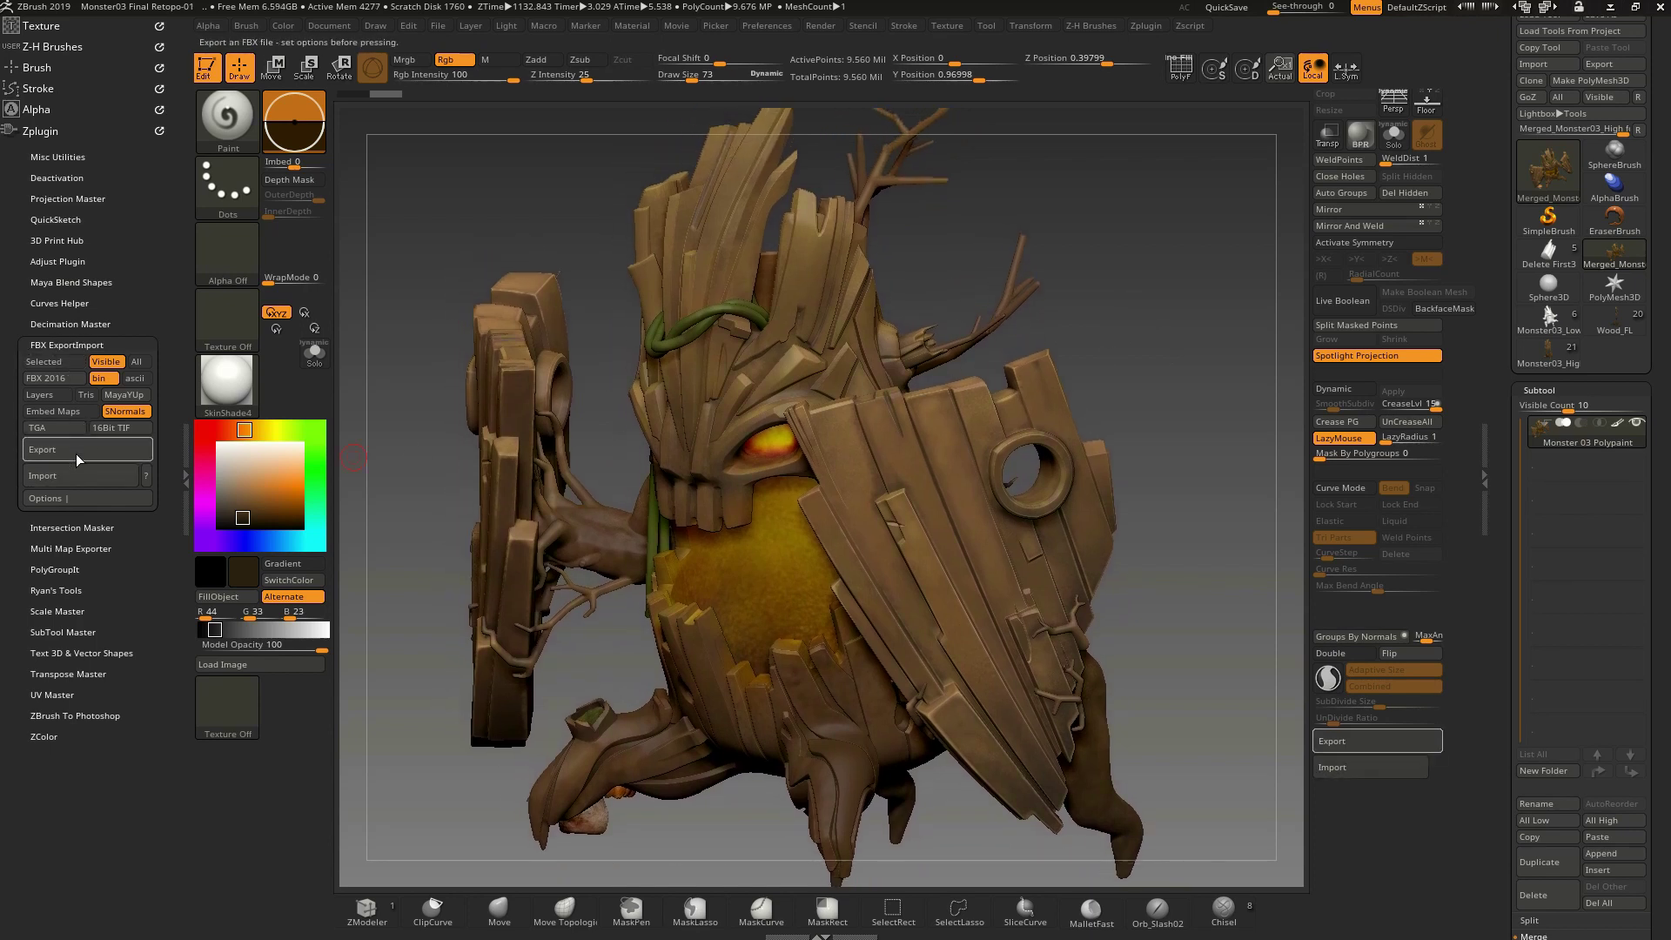
pyautogui.click(56, 477)
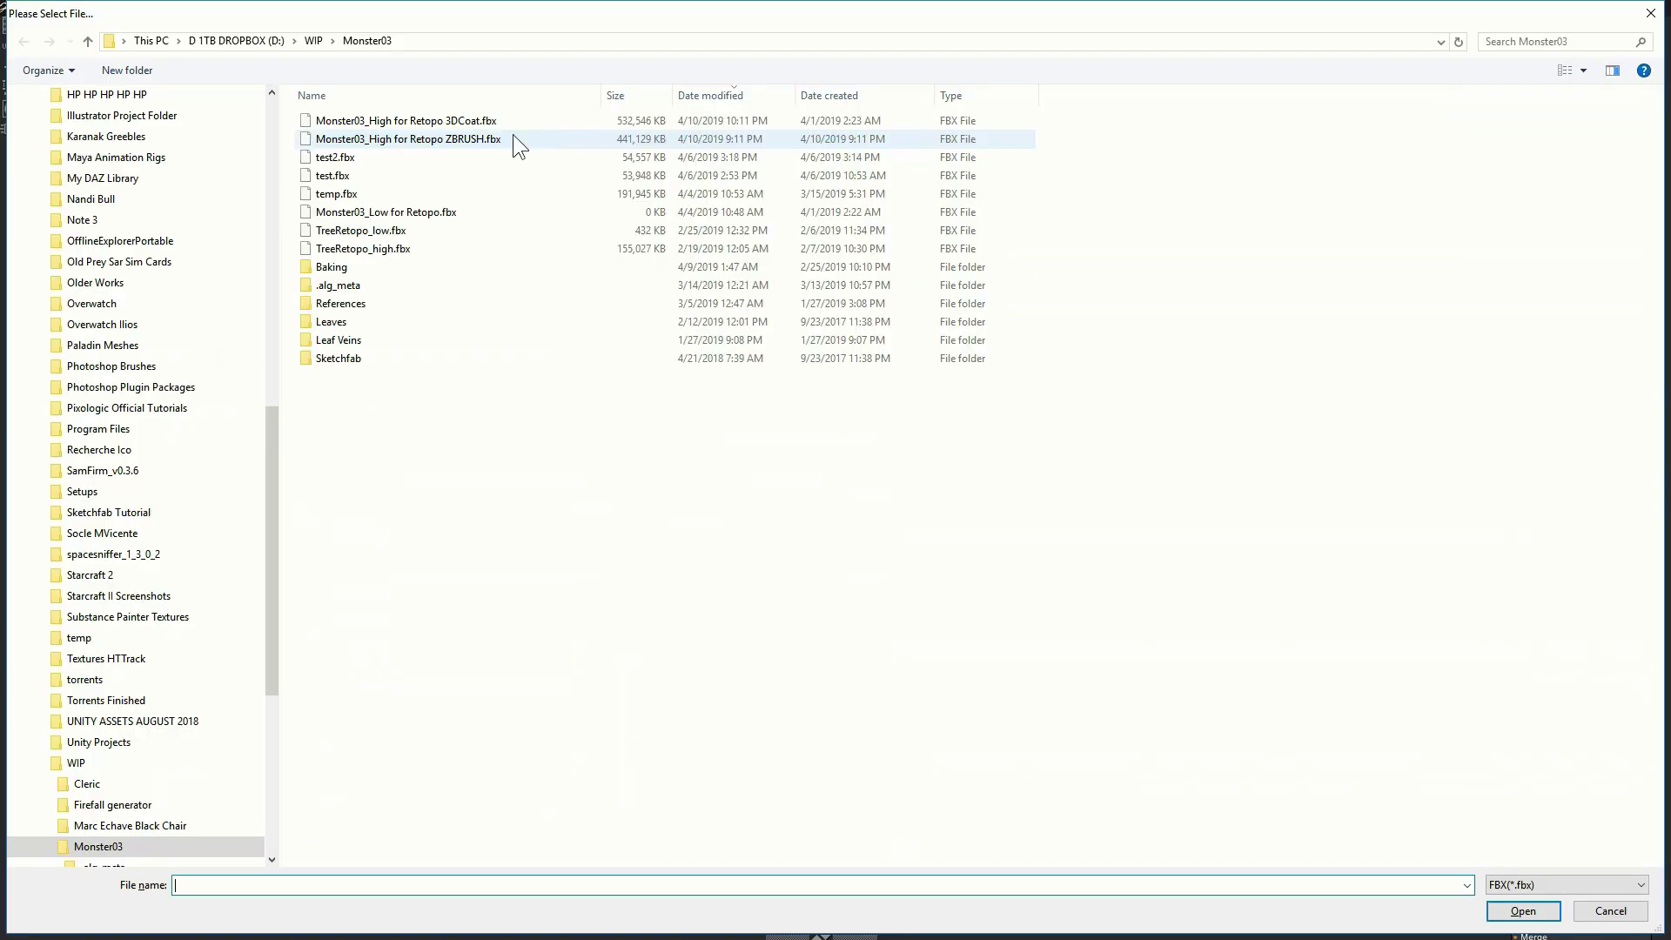
pyautogui.click(402, 121)
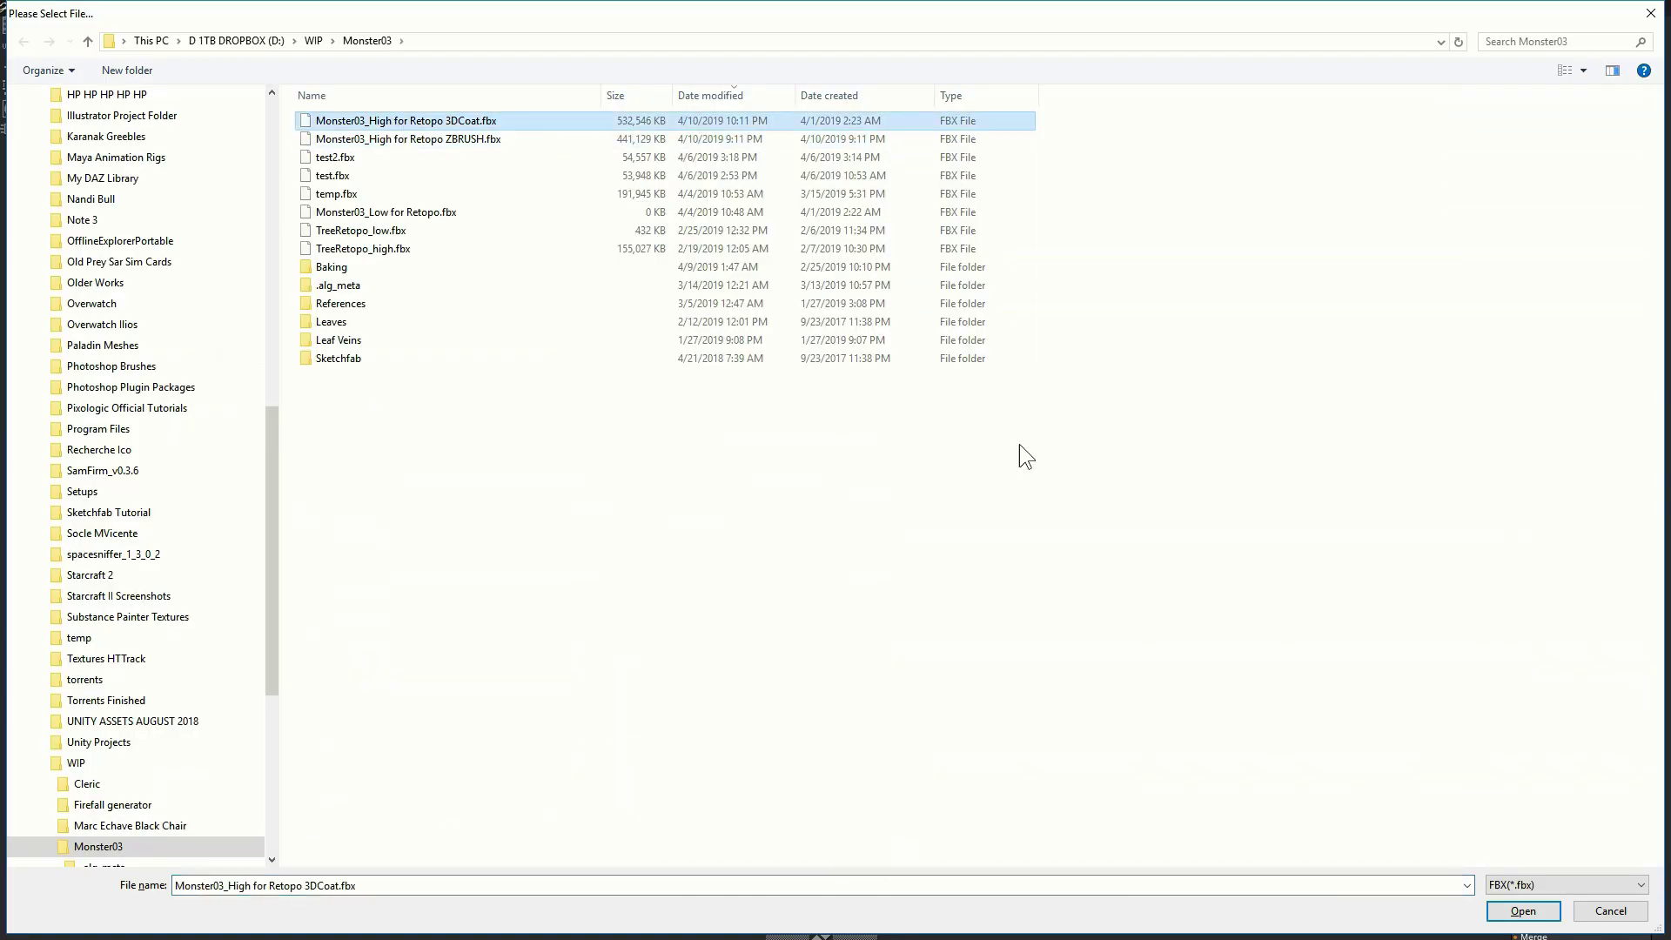
pyautogui.click(1524, 910)
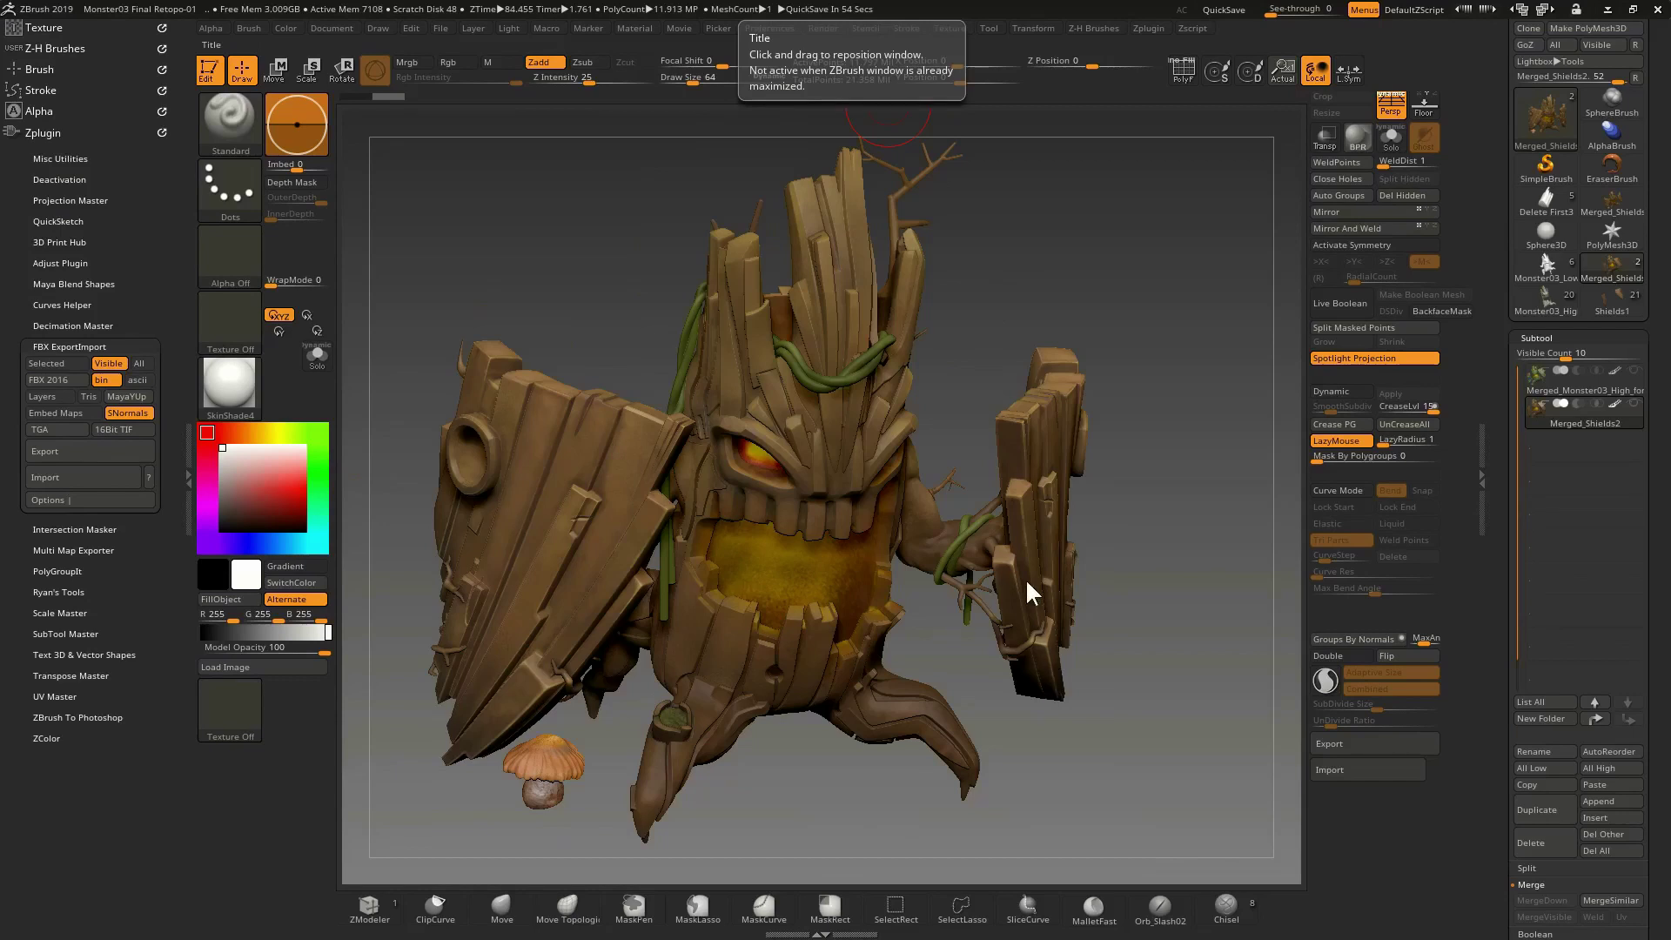
# Step: Examine the imported monster's vertex paint from several angles, switching its subtool's polypaint display off and on for comparison
pyautogui.moveTo(842, 475)
pyautogui.mouseDown(button='right')
pyautogui.moveTo(917, 461)
pyautogui.moveTo(830, 483)
pyautogui.moveTo(773, 458)
pyautogui.moveTo(837, 479)
pyautogui.mouseUp(button='right')
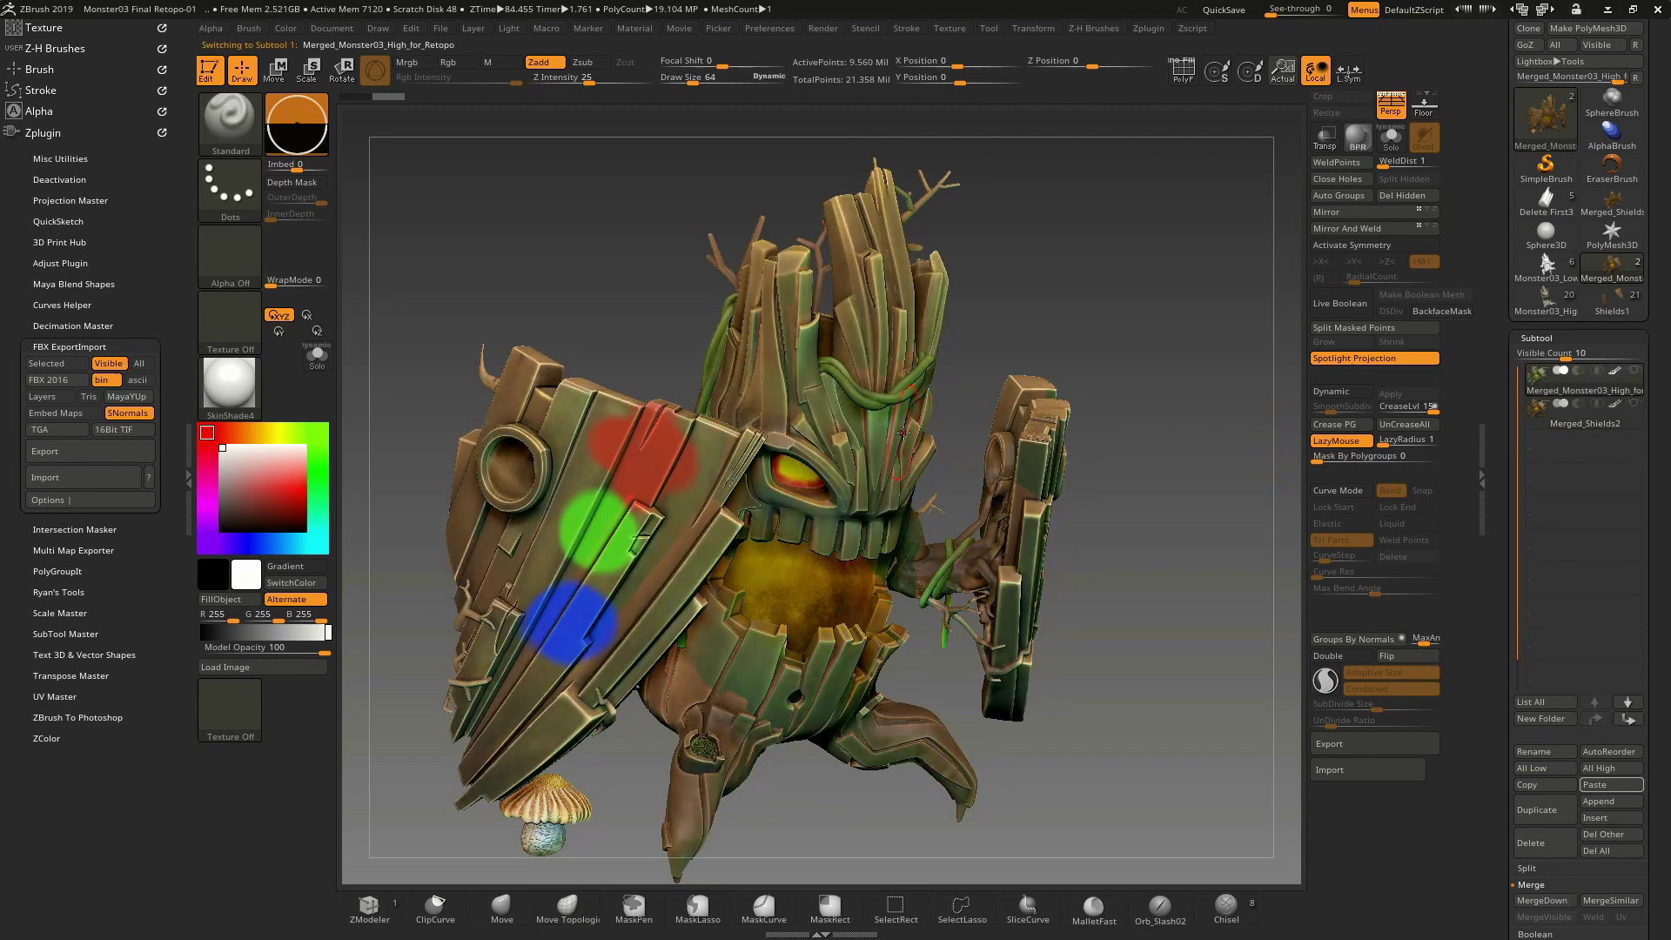
pyautogui.moveTo(833, 465); pyautogui.dragTo(986, 585)
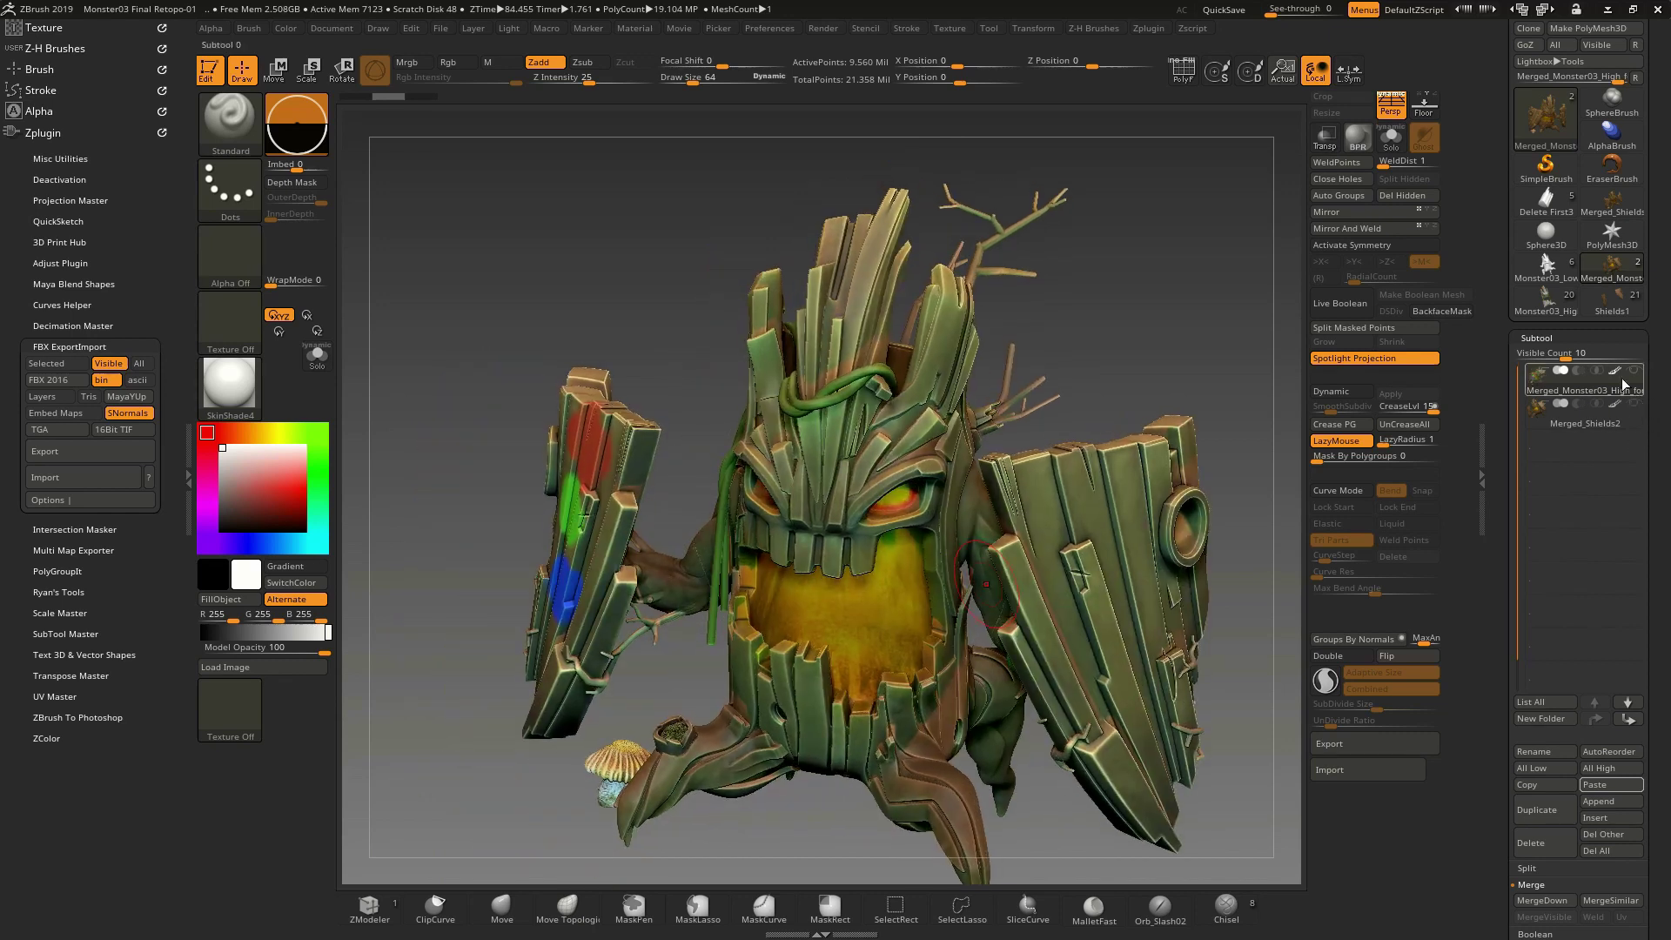
pyautogui.click(1616, 371)
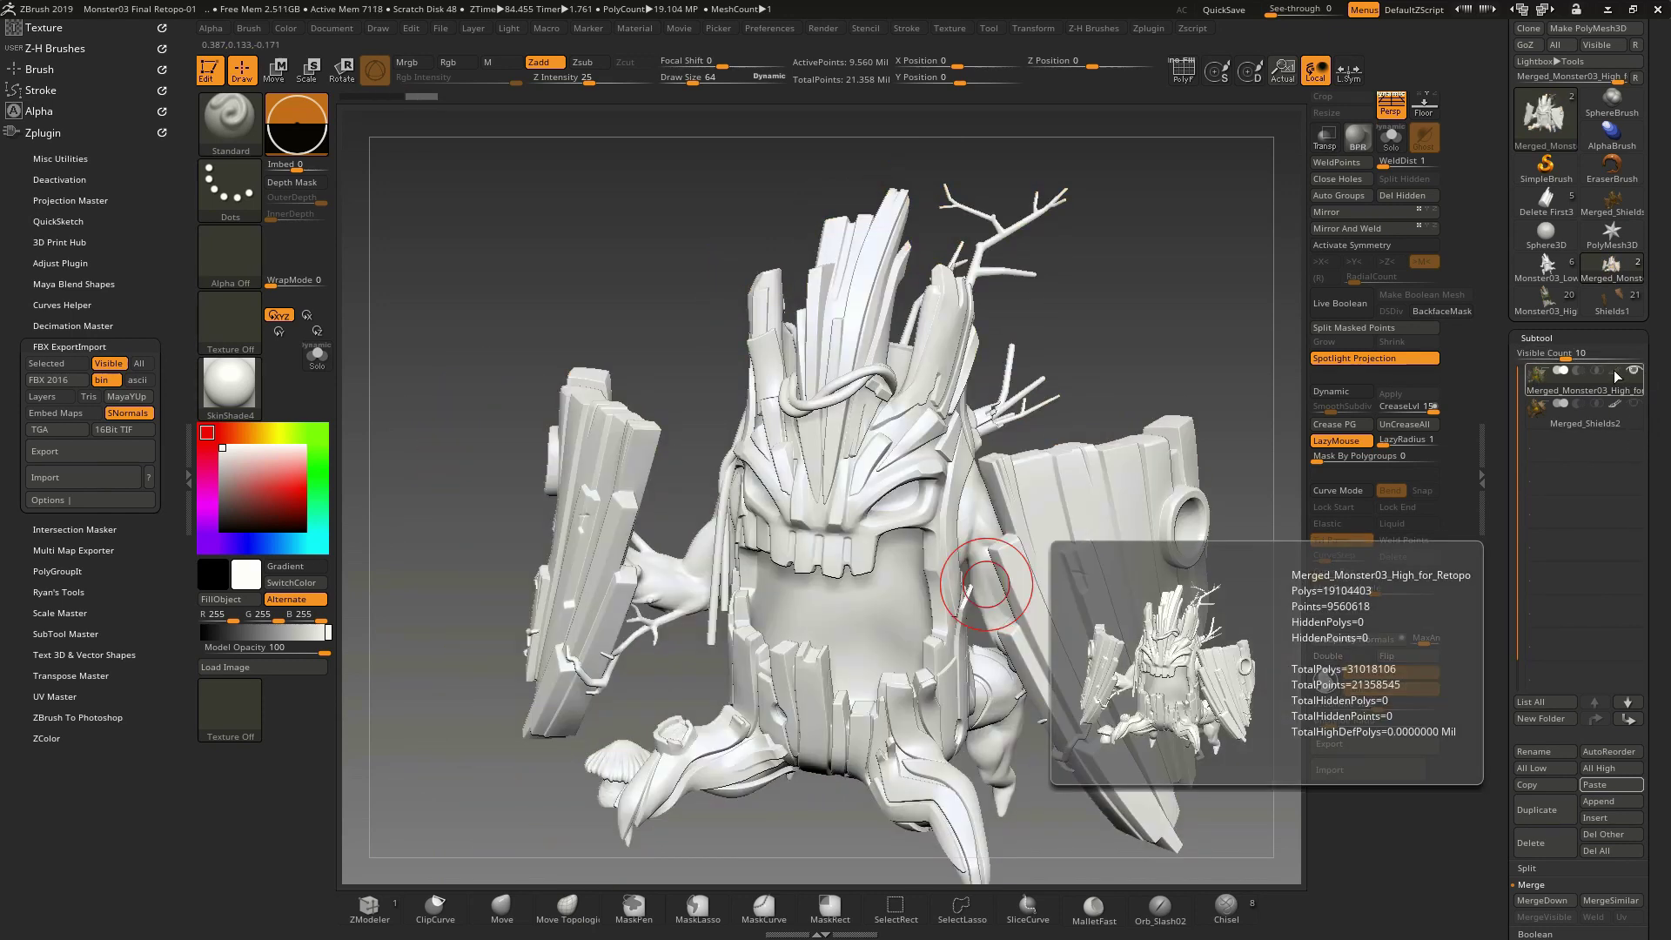
pyautogui.click(1616, 372)
pyautogui.press('p')
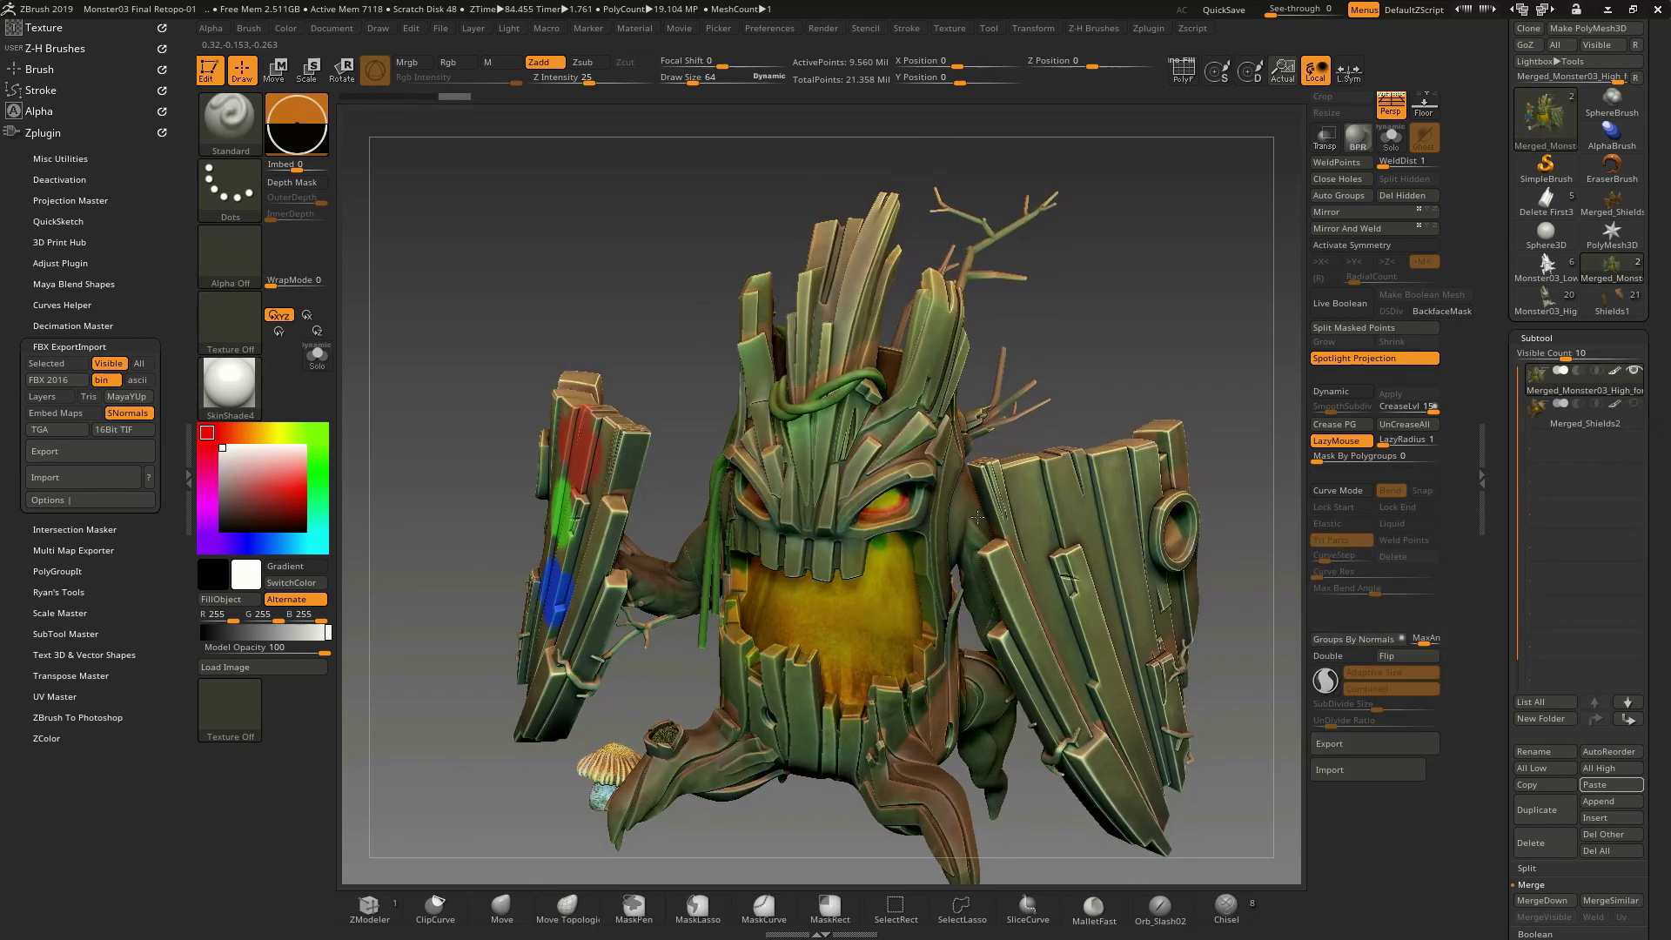
pyautogui.keyDown('ctrl'); pyautogui.moveTo(999, 488); pyautogui.dragTo(988, 554, button='right'); pyautogui.keyUp('ctrl')
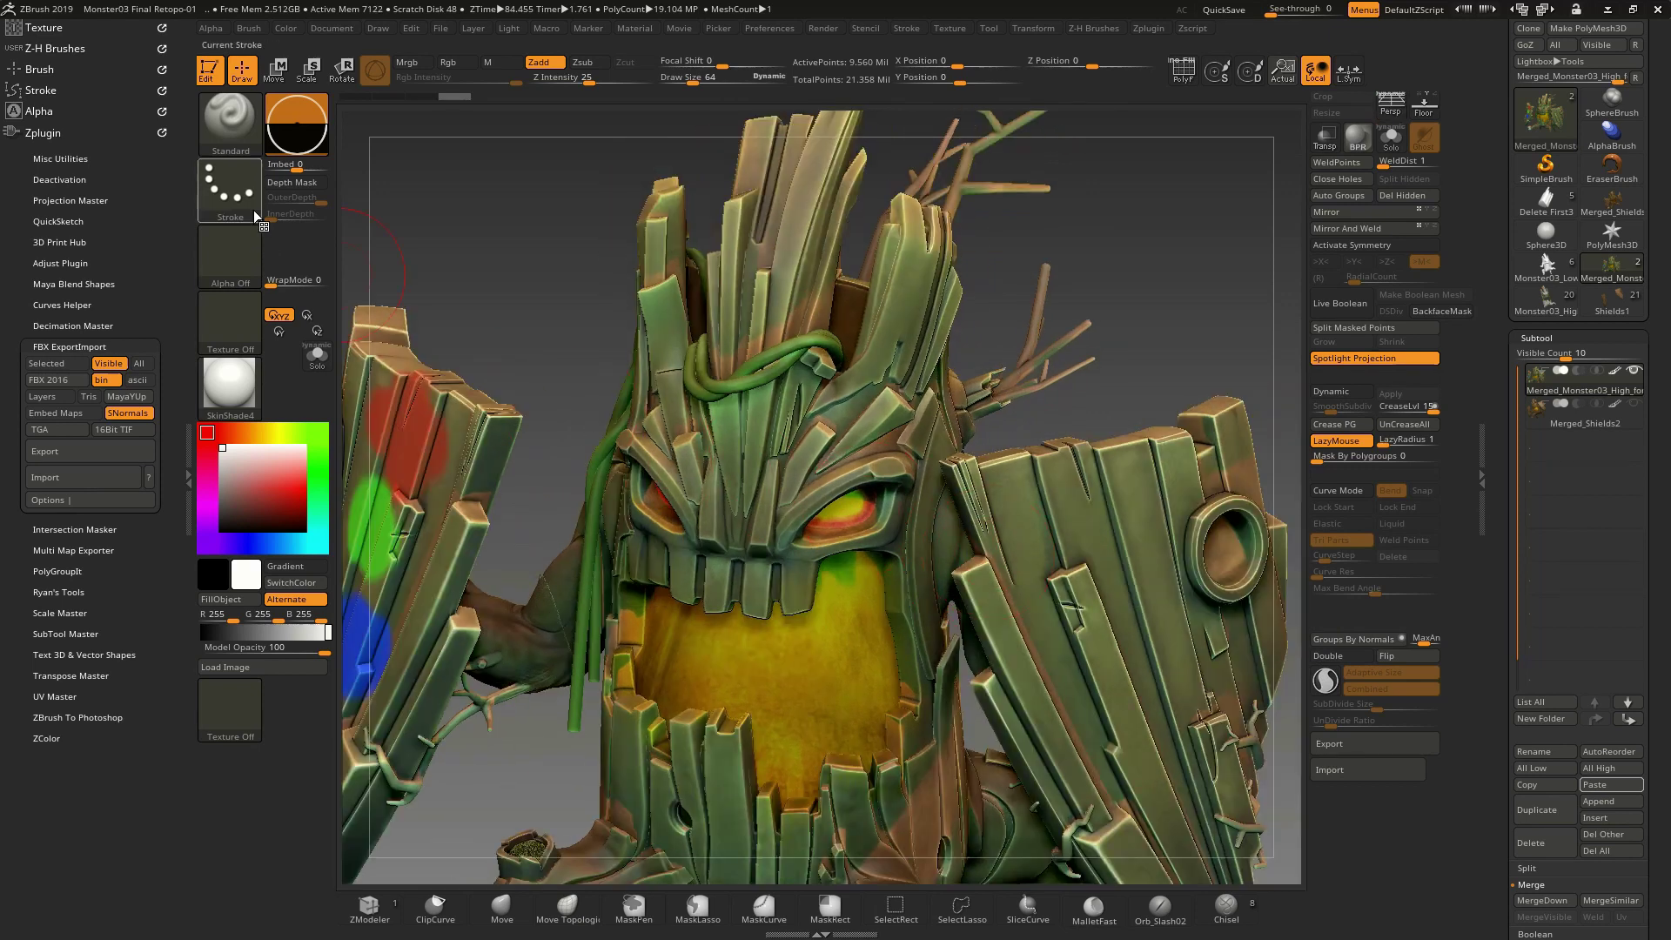
# Step: Try a red (RGB 199, 28, 28) Paint brush stroke between the monster's eyes, undo it, and restore the perspective view
pyautogui.press('b')
pyautogui.press('p')
pyautogui.press('a')
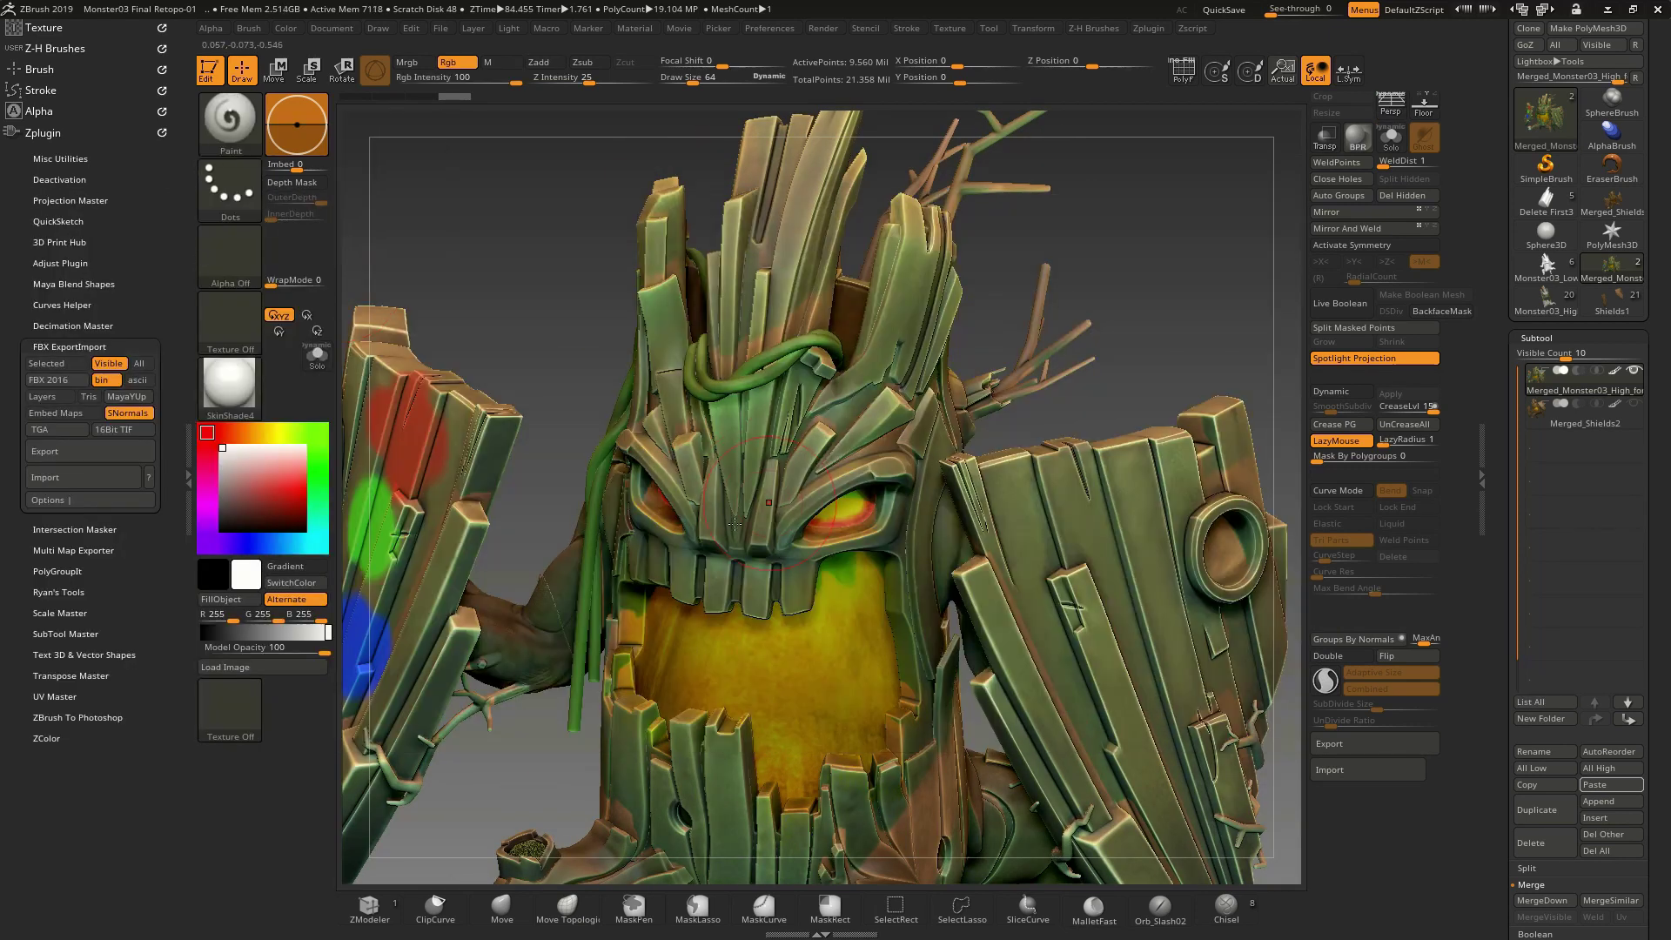
pyautogui.click(283, 494)
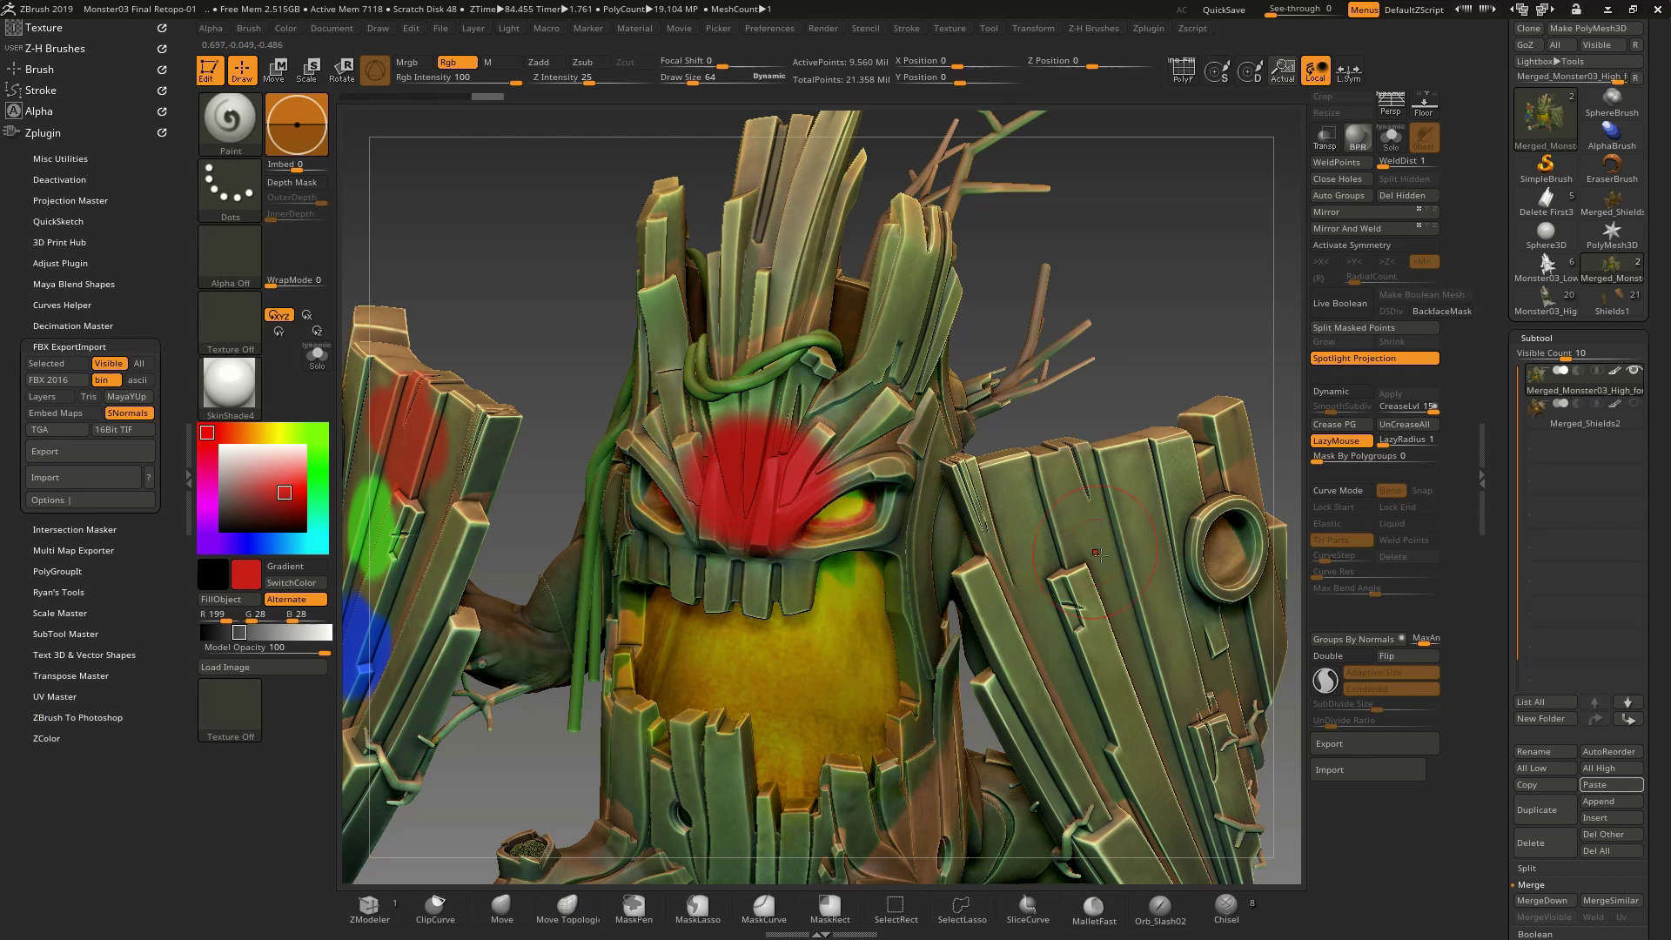
pyautogui.moveTo(1067, 535)
pyautogui.keyDown('ctrl'); pyautogui.mouseDown(button='right')
pyautogui.moveTo(980, 684)
pyautogui.moveTo(984, 497)
pyautogui.moveTo(985, 523)
pyautogui.mouseUp(button='right'); pyautogui.keyUp('ctrl')
pyautogui.hotkey('ctrl', 'z')
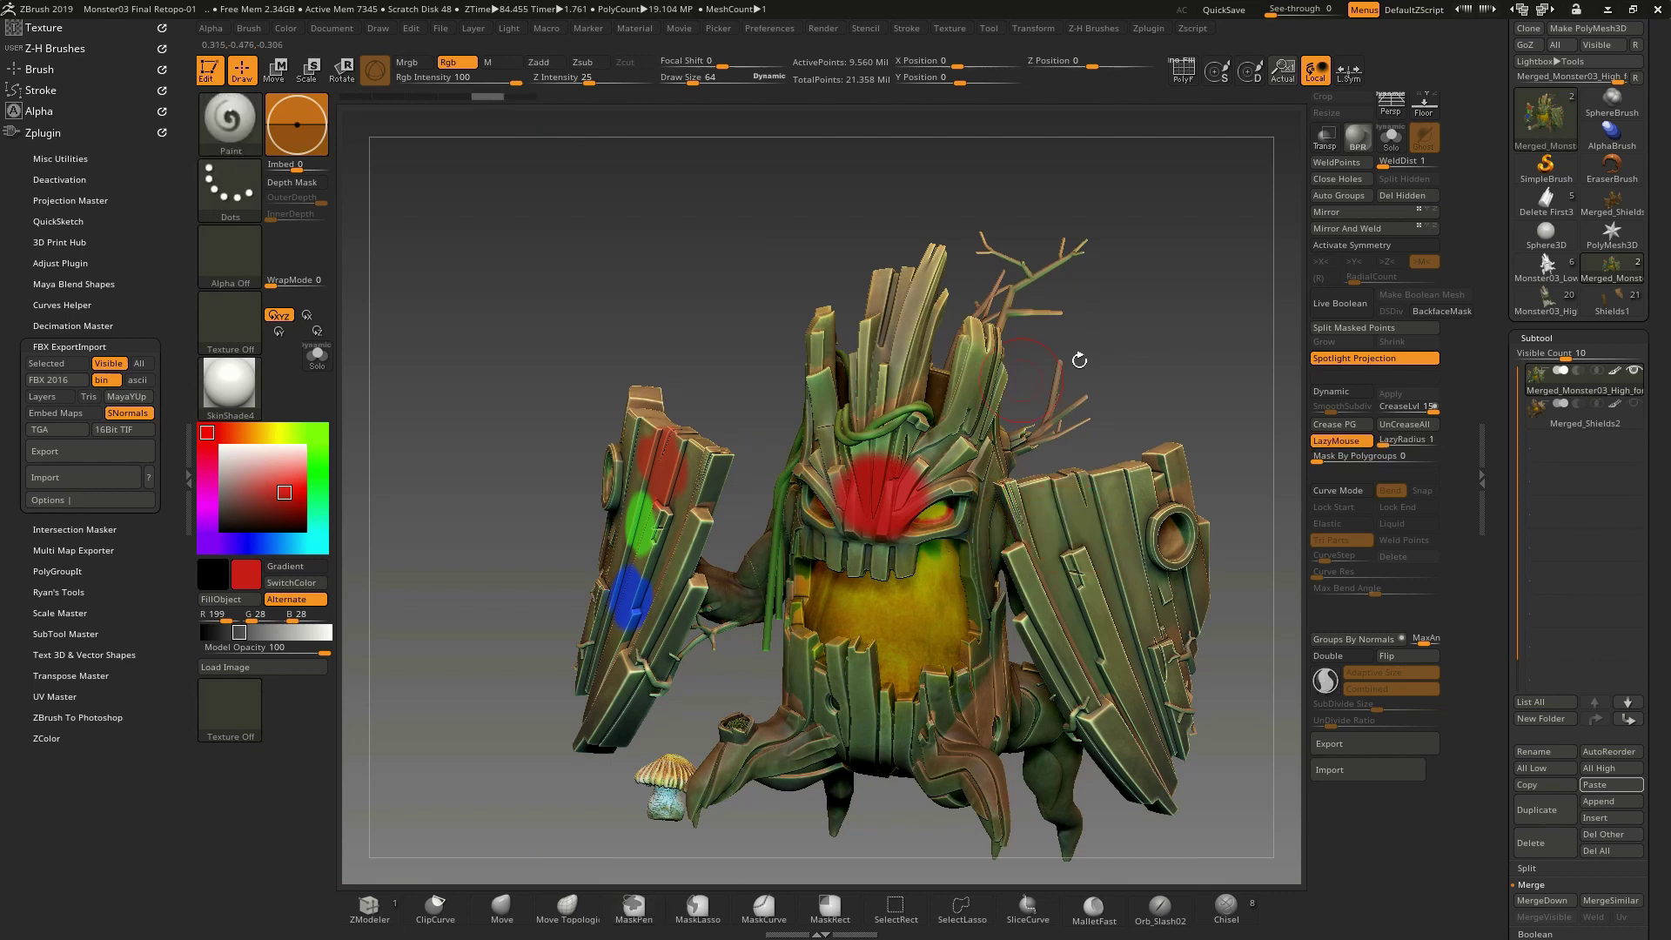
pyautogui.moveTo(768, 392)
pyautogui.mouseDown(button='right')
pyautogui.moveTo(1125, 569)
pyautogui.moveTo(1040, 454)
pyautogui.moveTo(960, 471)
pyautogui.moveTo(1055, 510)
pyautogui.moveTo(1042, 488)
pyautogui.moveTo(981, 533)
pyautogui.moveTo(913, 499)
pyautogui.mouseUp(button='right')
pyautogui.click(1387, 108)
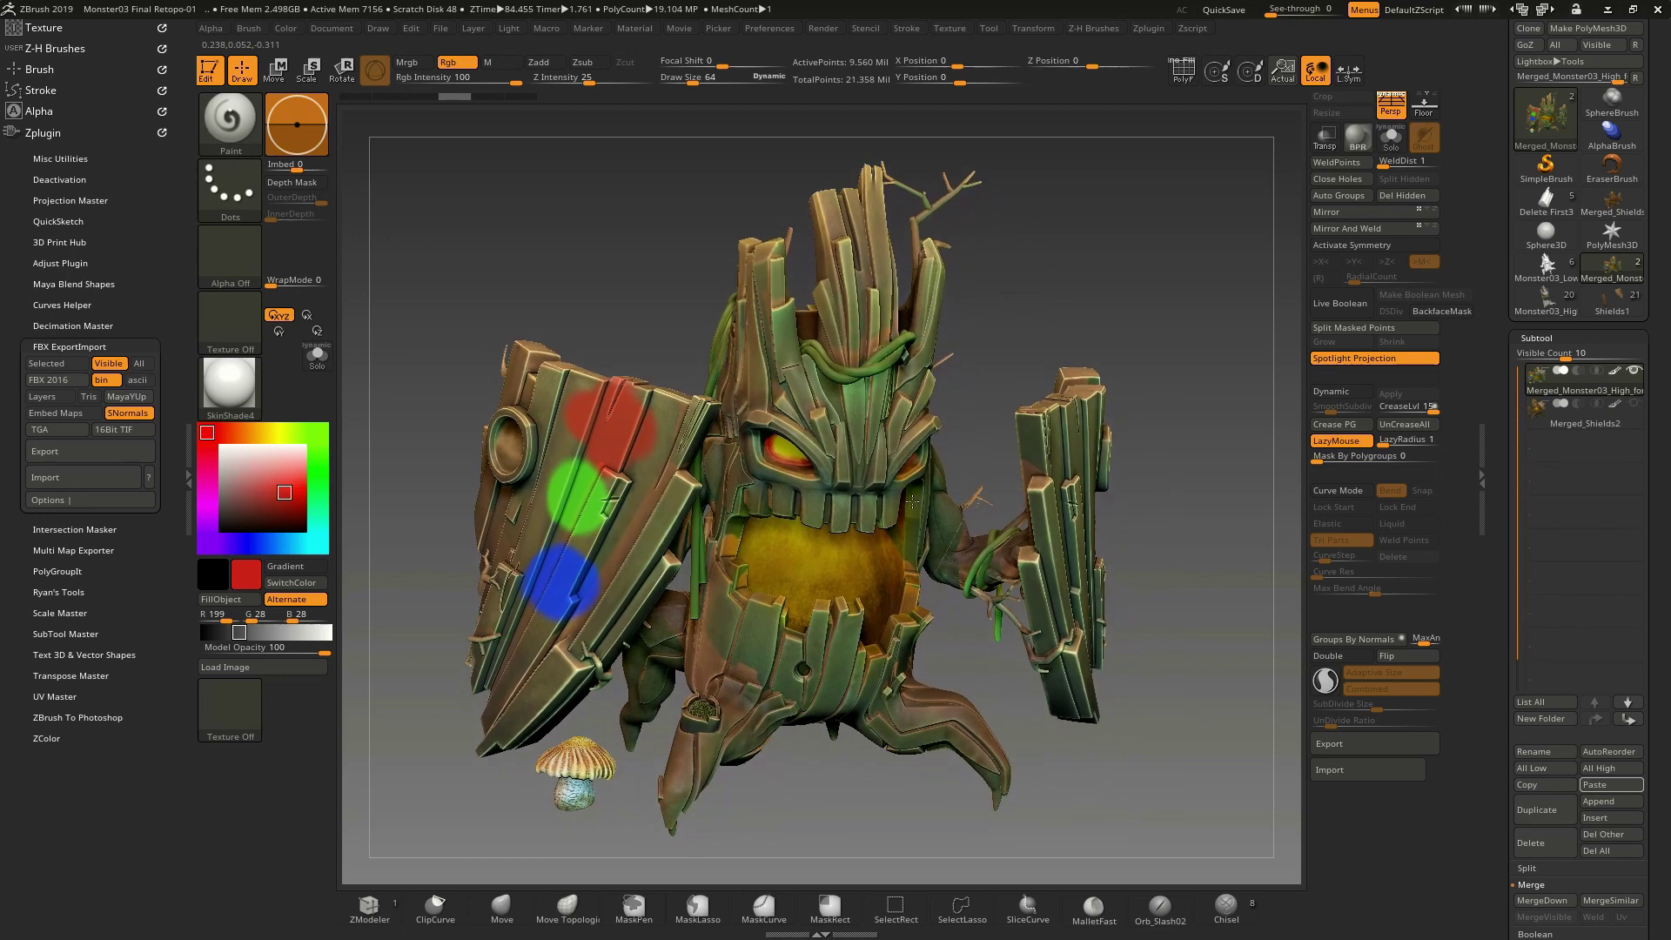